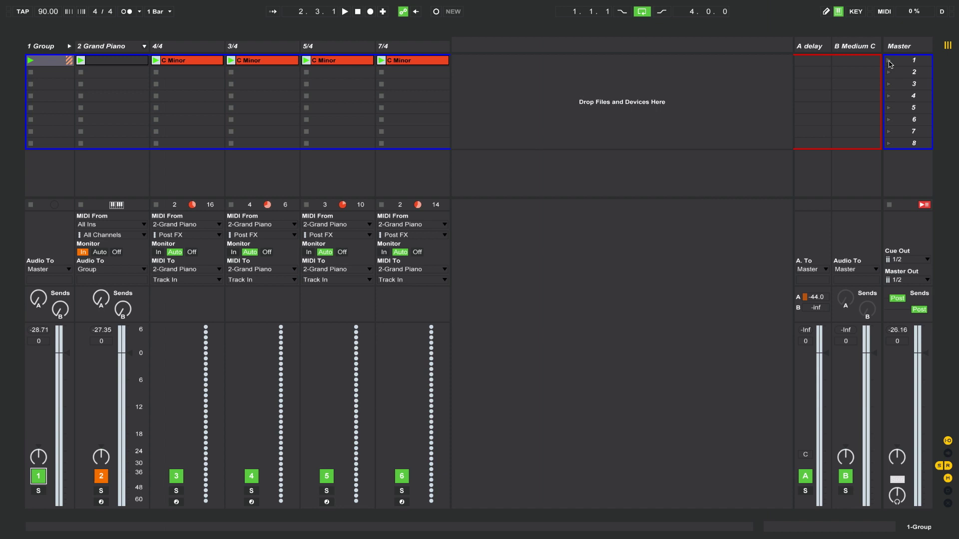
# Step: Play scene 1 and stop the clips on the 3/4, 5/4 and 7/4 tracks so only 4/4 keeps sounding
pyautogui.click(889, 61)
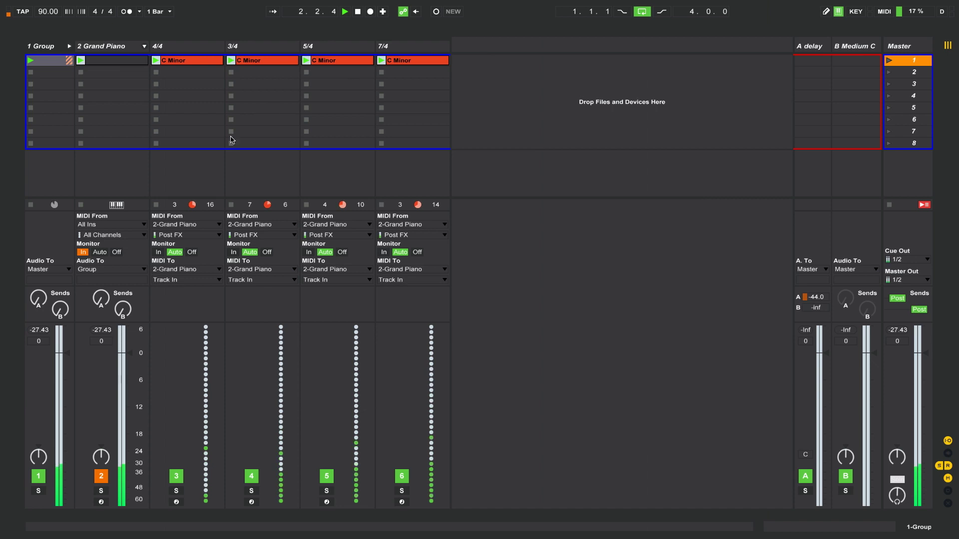
pyautogui.click(232, 72)
pyautogui.click(306, 72)
pyautogui.click(381, 73)
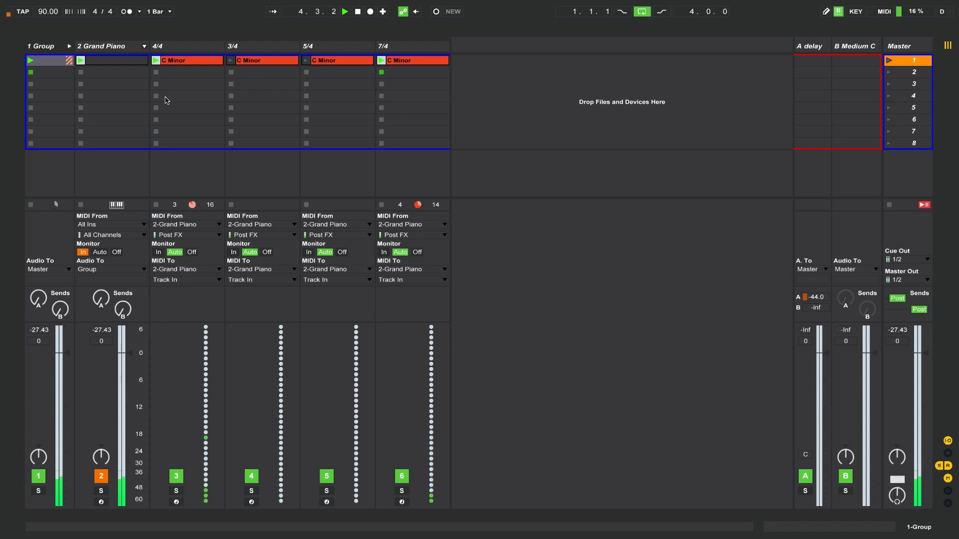
# Step: Show the notes of the 4/4 clip, and open and launch the 3/4 clip alongside it
pyautogui.click(184, 61)
pyautogui.doubleClick(183, 62)
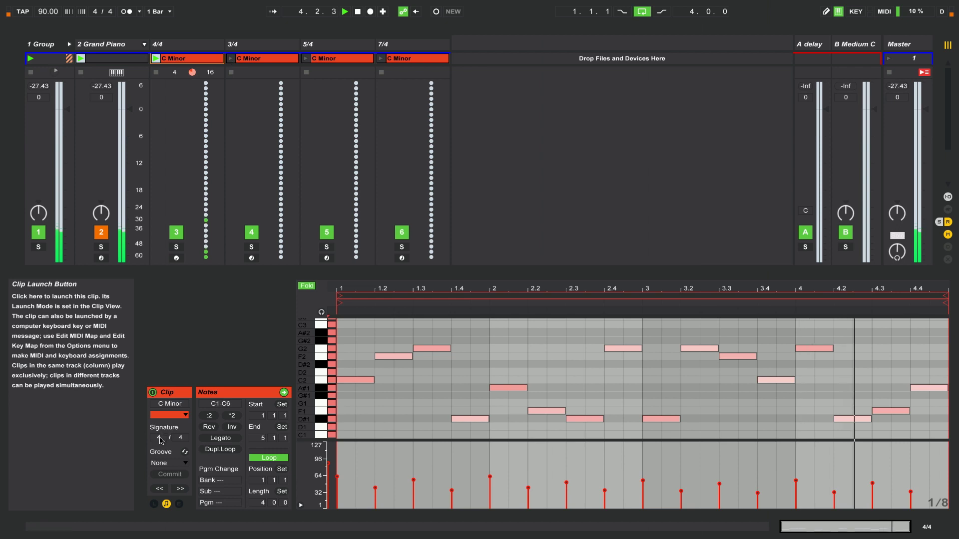
pyautogui.click(242, 59)
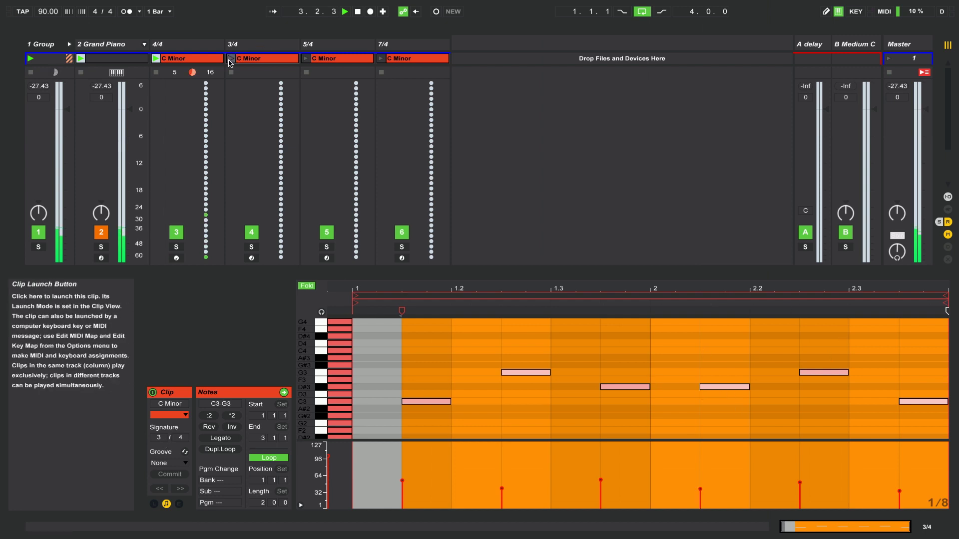
pyautogui.click(231, 59)
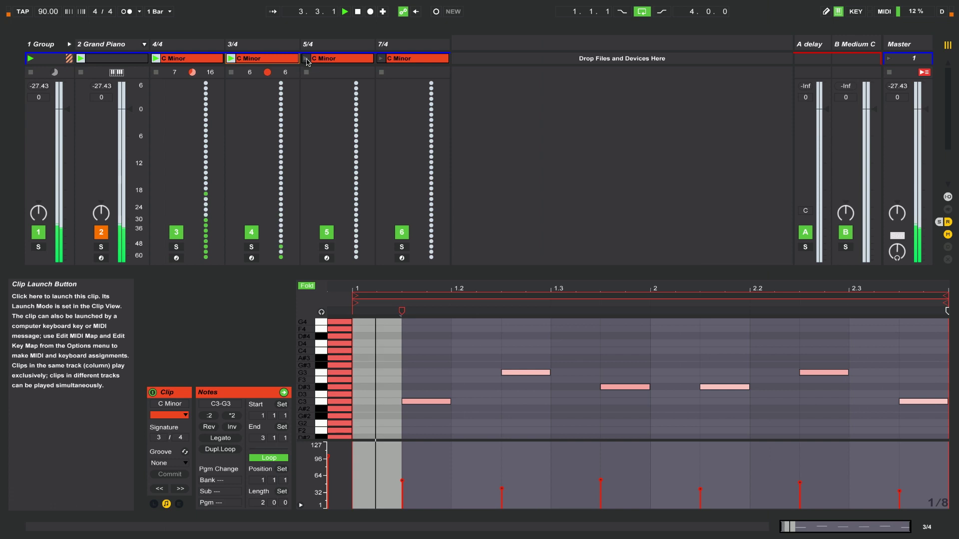
# Step: Launch and inspect the 5/4 clip, and open the 7/4 clip to view its notes
pyautogui.click(306, 59)
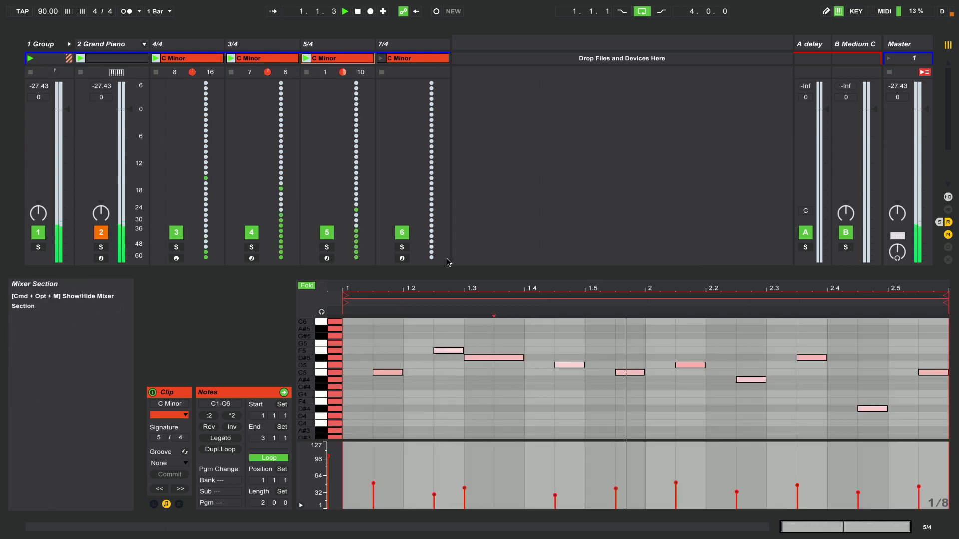
pyautogui.click(452, 426)
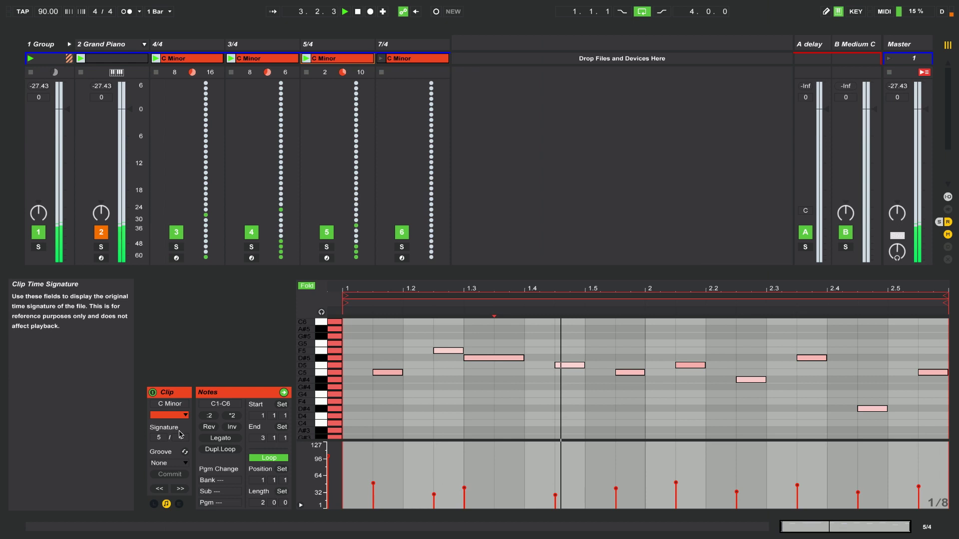
pyautogui.click(406, 60)
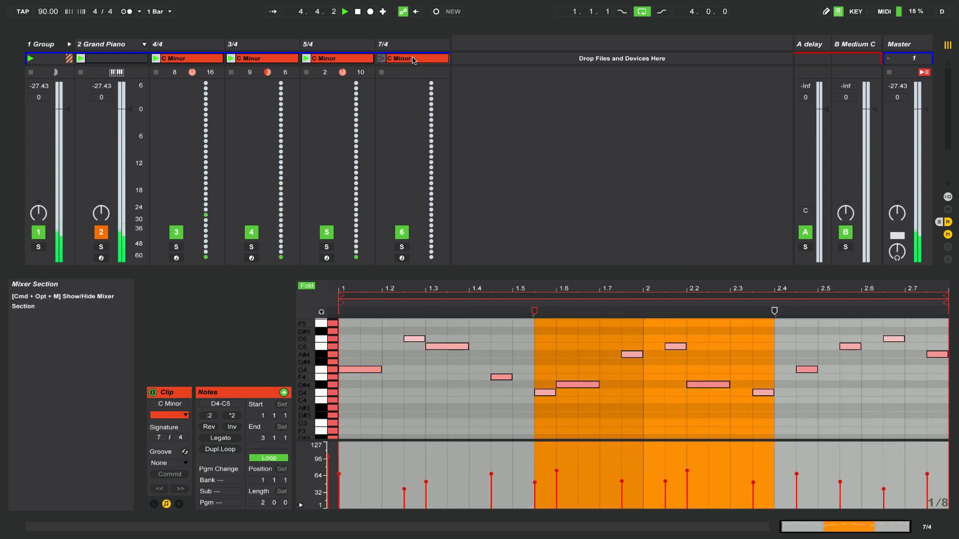
# Step: Play scene 1 with all four clips together in the full session mixer view
pyautogui.click(889, 60)
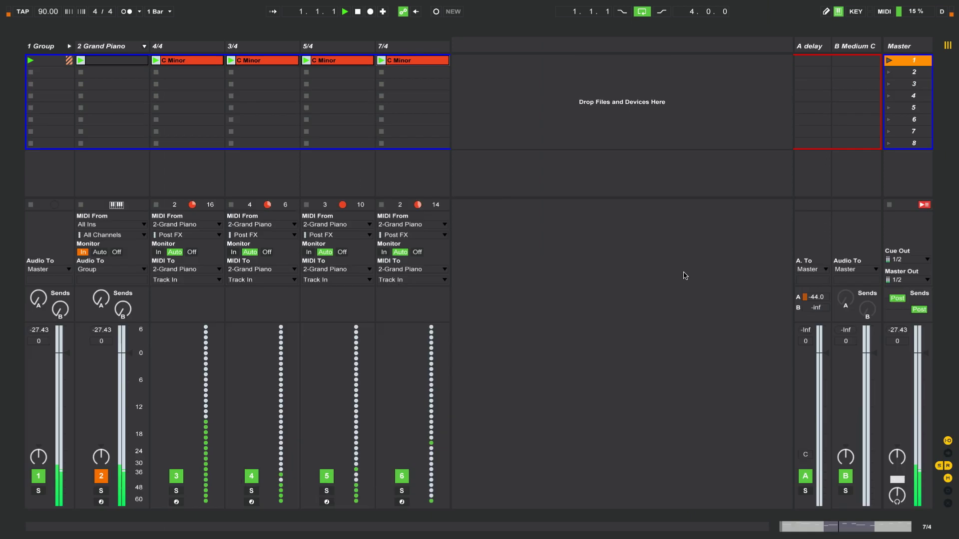
pyautogui.press('super+alt+l')
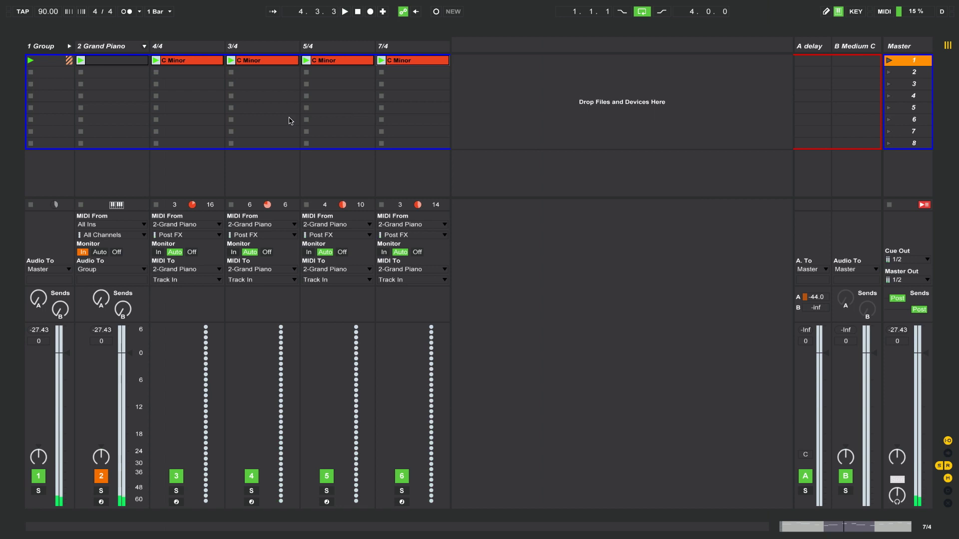
# Step: Fold the 1 Group track and deactivate it
pyautogui.click(69, 47)
pyautogui.click(35, 478)
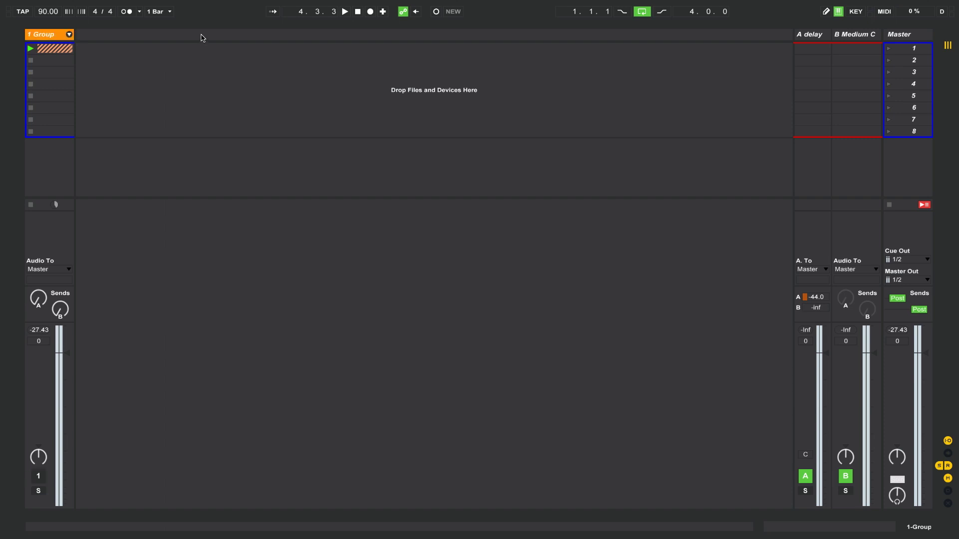
# Step: Insert two new MIDI tracks after the group and create an empty one-bar clip in 7 MIDI's first slot
pyautogui.hotkey('ctrl', 'shift', 't')
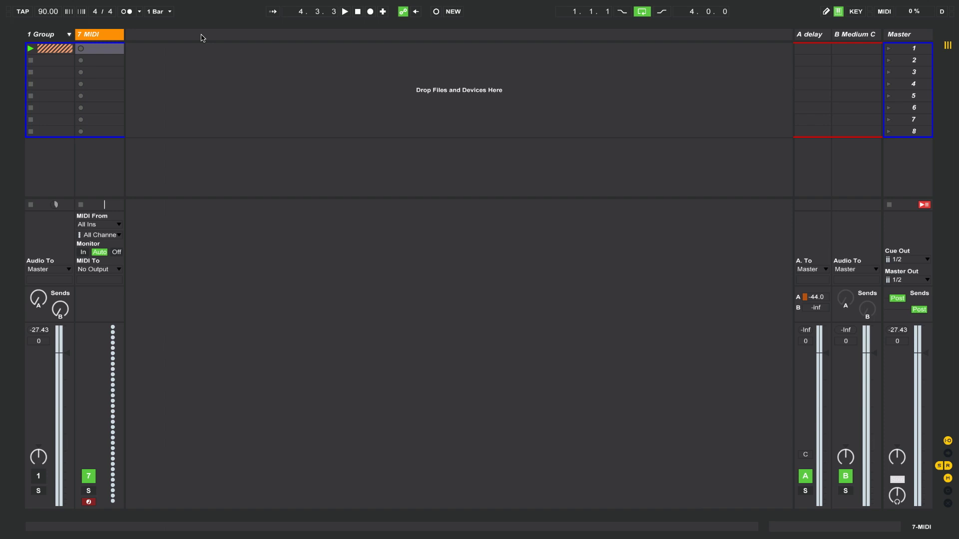
pyautogui.hotkey('ctrl', 'shift', 't')
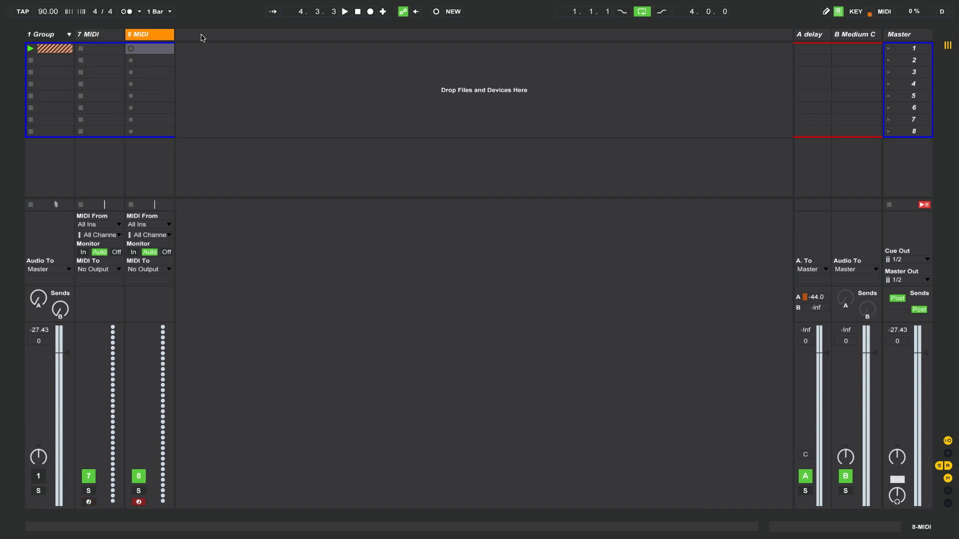
pyautogui.doubleClick(96, 49)
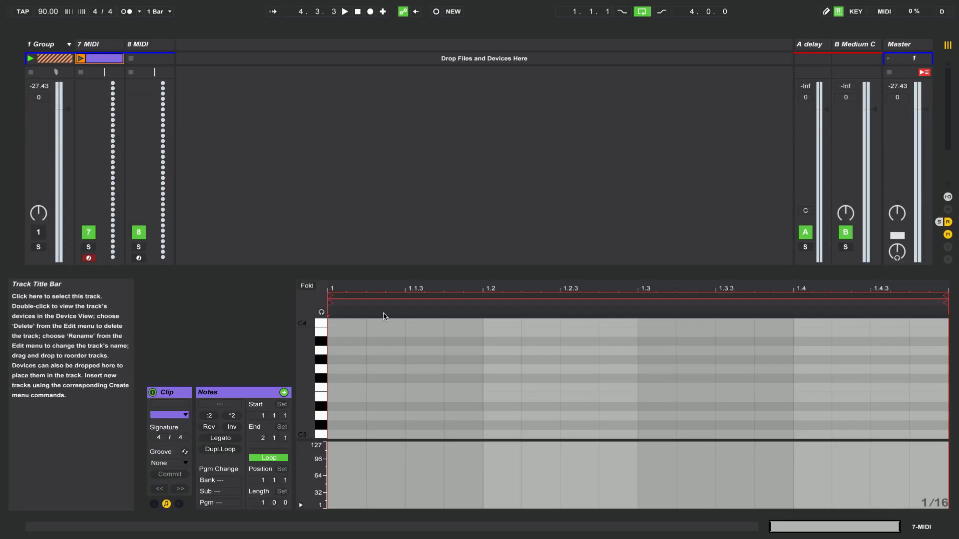
# Step: Draw sixteenth notes on C3, C#3, D3 and D#3 at the start of the new clip
pyautogui.scroll(-2, 345, 412)
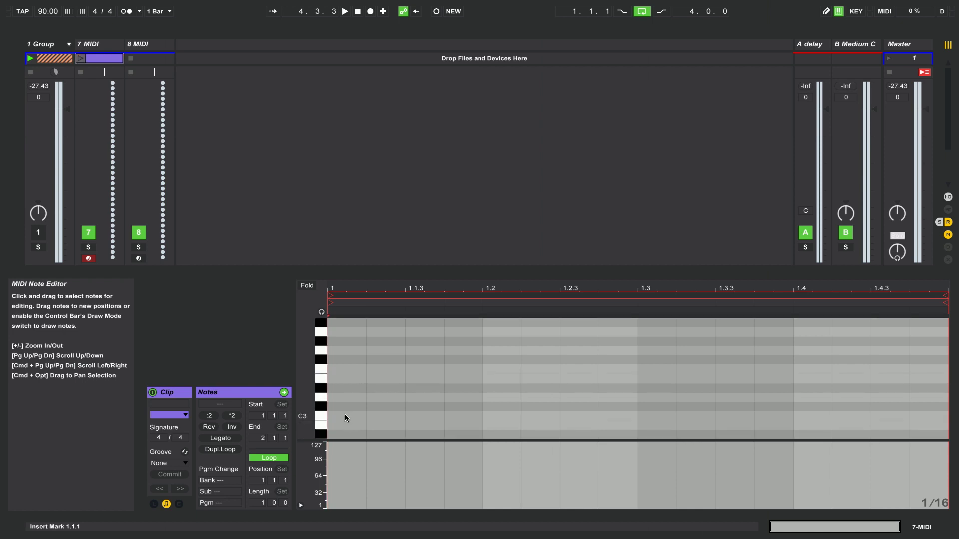
pyautogui.doubleClick(345, 416)
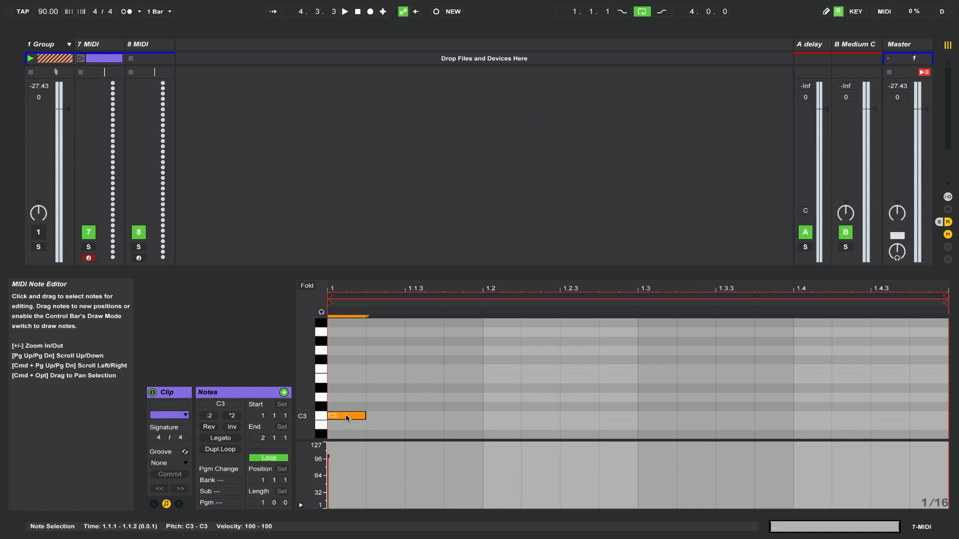
pyautogui.doubleClick(348, 407)
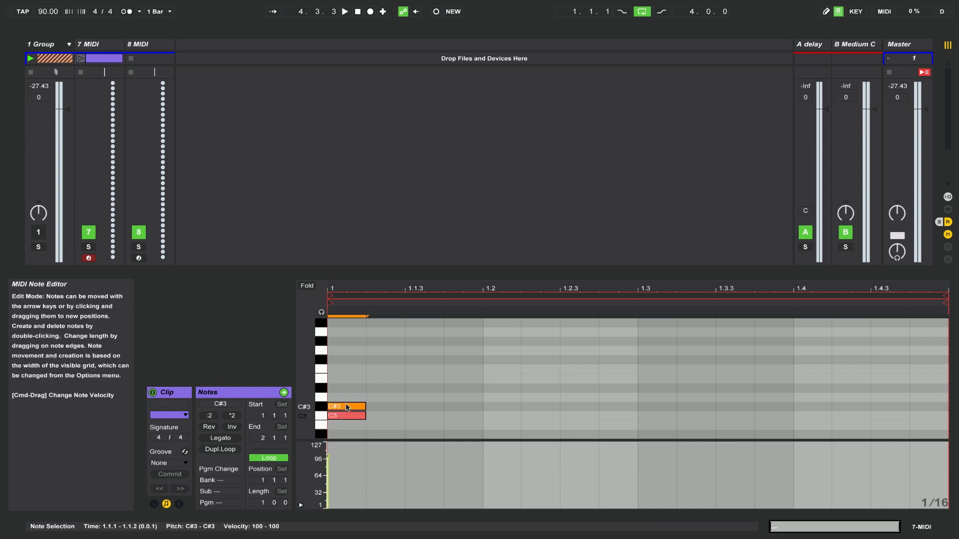
pyautogui.doubleClick(348, 398)
pyautogui.doubleClick(347, 387)
pyautogui.doubleClick(346, 378)
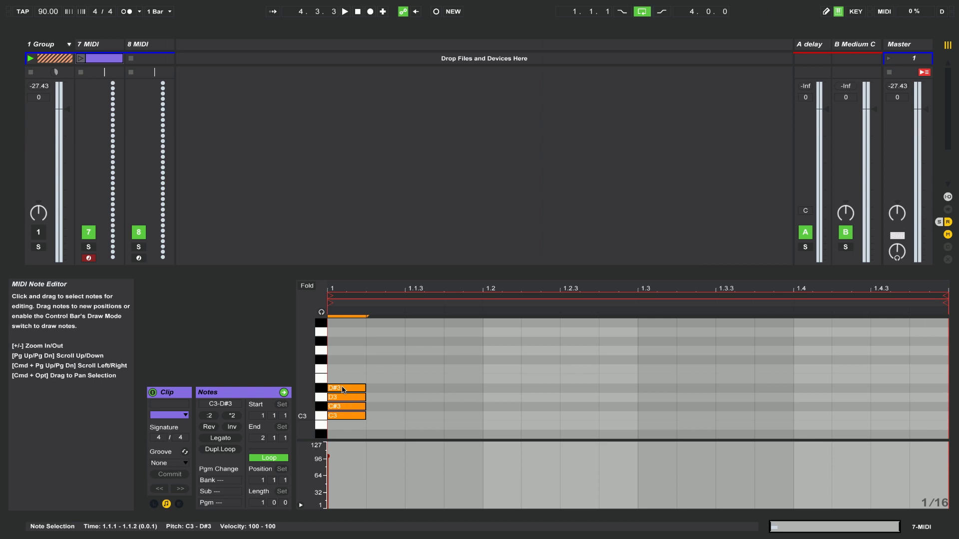
# Step: Select the four notes and copy them upward to extend the chromatic stack through A#3
pyautogui.moveTo(372, 410); pyautogui.dragTo(341, 358)
pyautogui.hotkey('alt', 'Up')
pyautogui.hotkey('alt', 'Up')
pyautogui.hotkey('alt', 'Up')
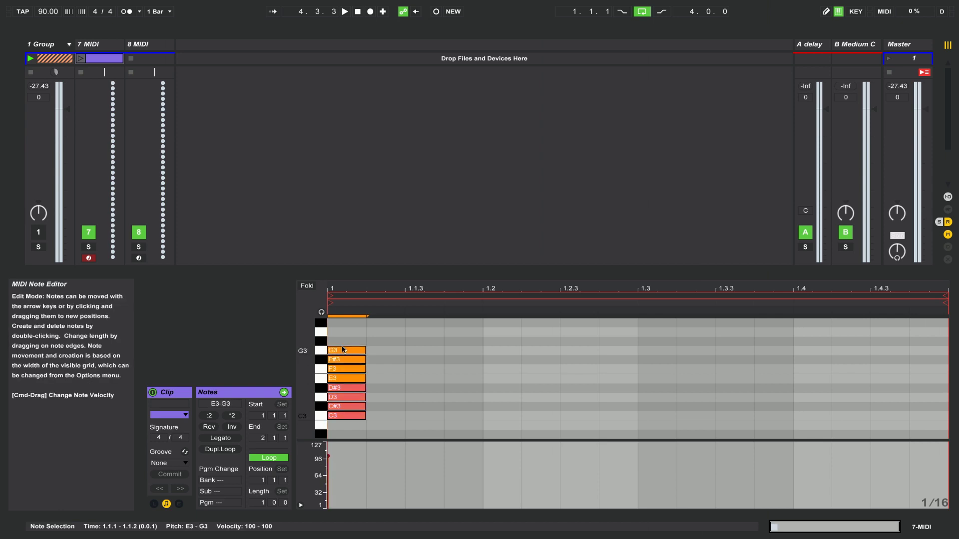
pyautogui.hotkey('alt', 'Up')
pyautogui.hotkey('alt', 'Up')
pyautogui.hotkey('alt', 'Up')
pyautogui.hotkey('alt', 'Up')
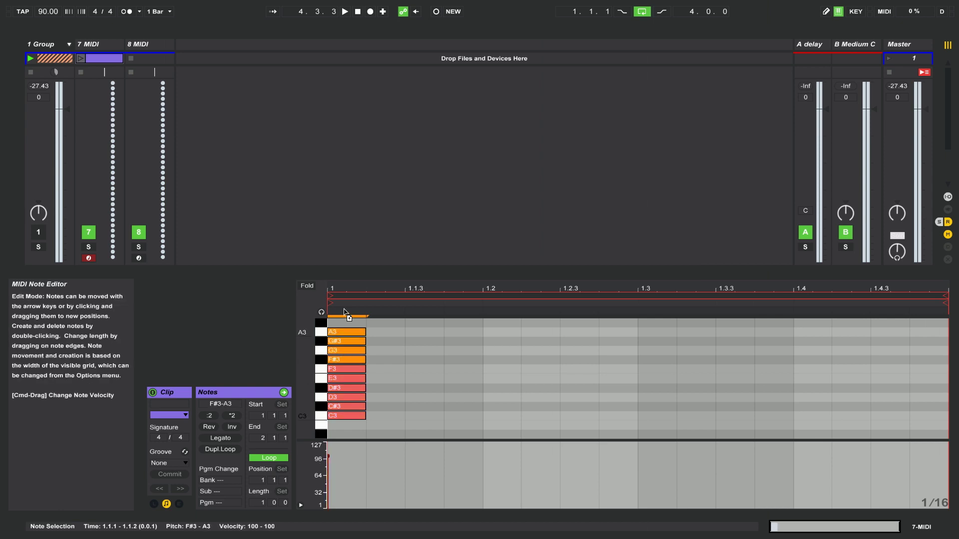
pyautogui.press('Down')
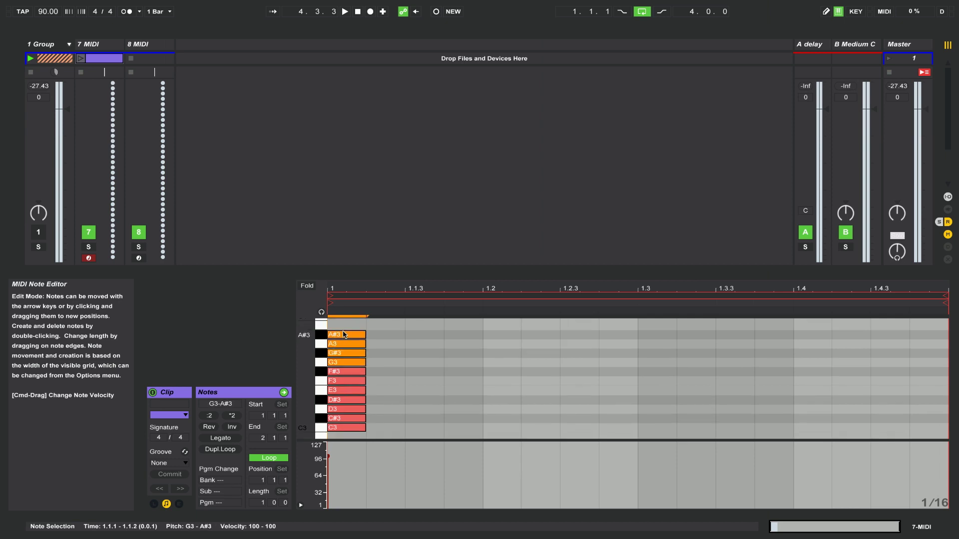
pyautogui.scroll(-3, 378, 343)
pyautogui.scroll(3, 378, 343)
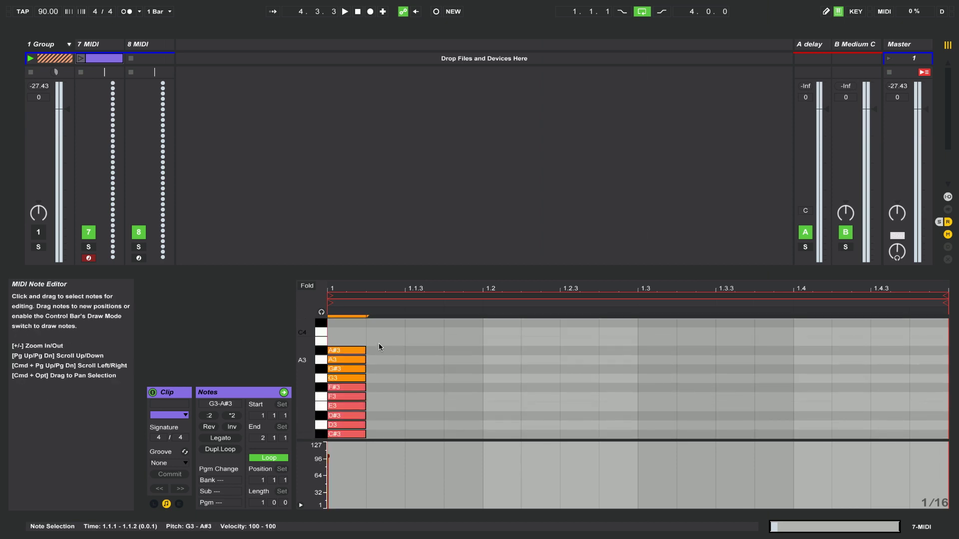
# Step: Complete the chromatic stack with B3 and C4, and hide the velocity editor
pyautogui.click(337, 351)
pyautogui.hotkey('alt', 'Up')
pyautogui.hotkey('alt', 'Up')
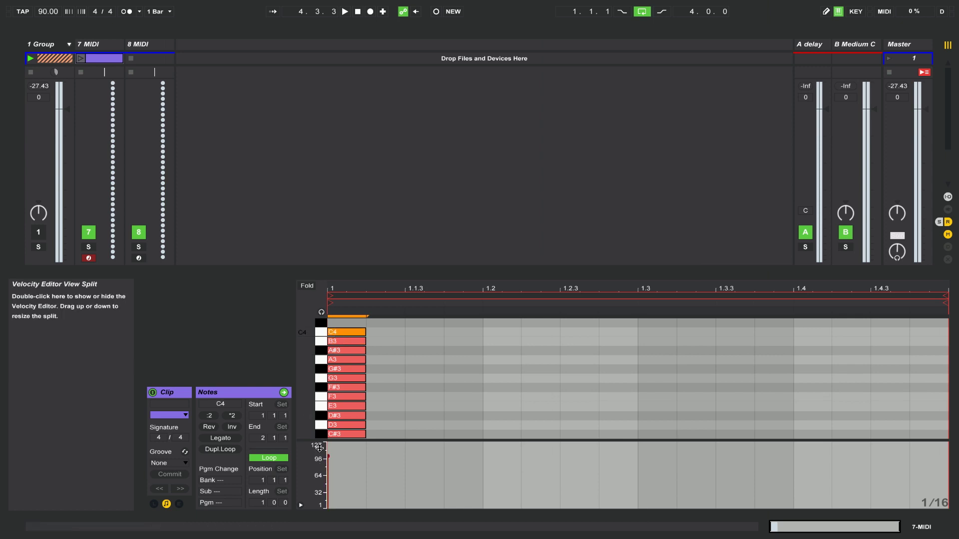
pyautogui.click(300, 506)
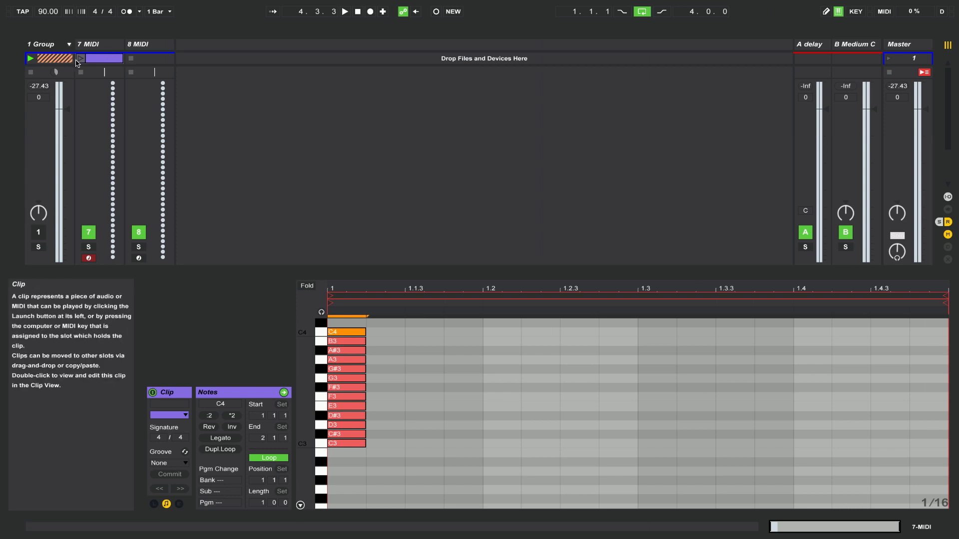
# Step: Load the C Minor preset of the Scale MIDI effect onto the 7 MIDI track
pyautogui.click(11, 47)
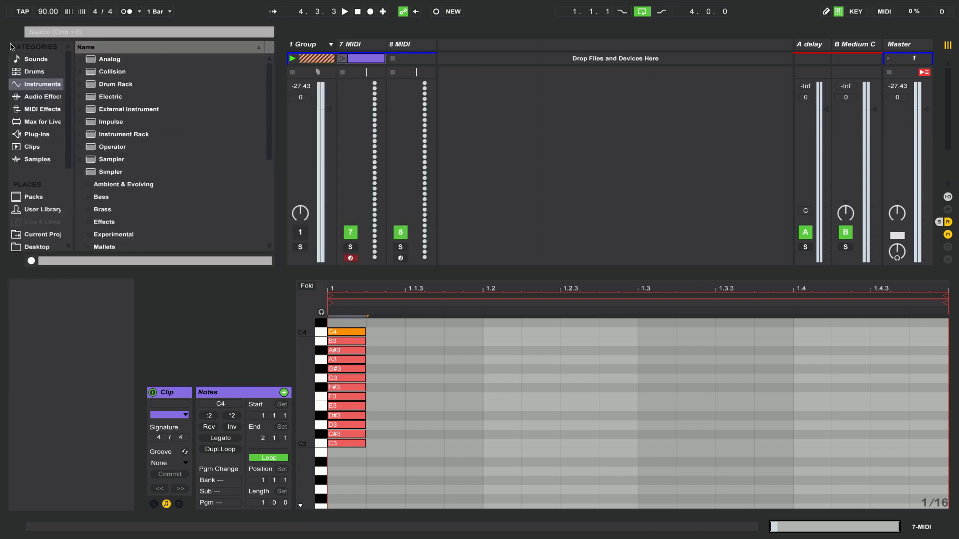
pyautogui.click(44, 109)
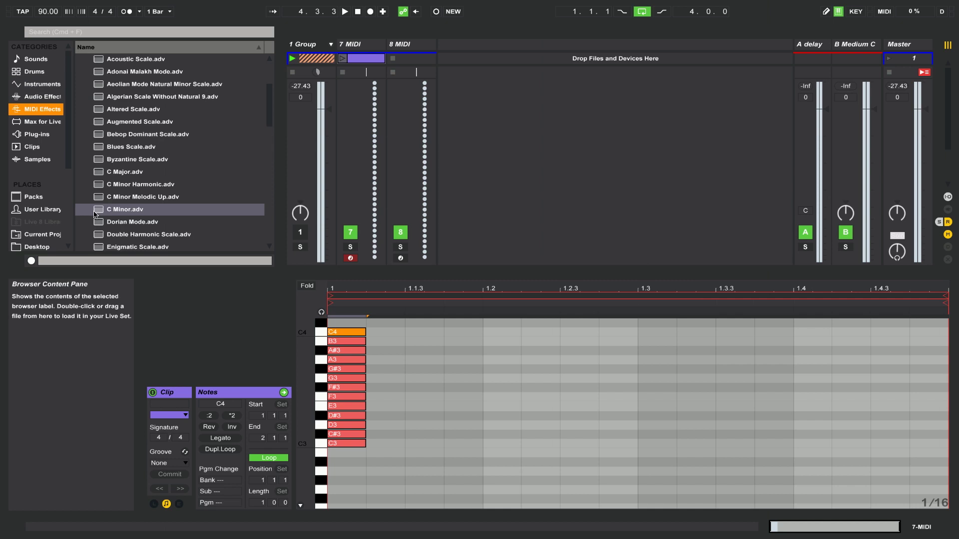
pyautogui.scroll(4, 125, 105)
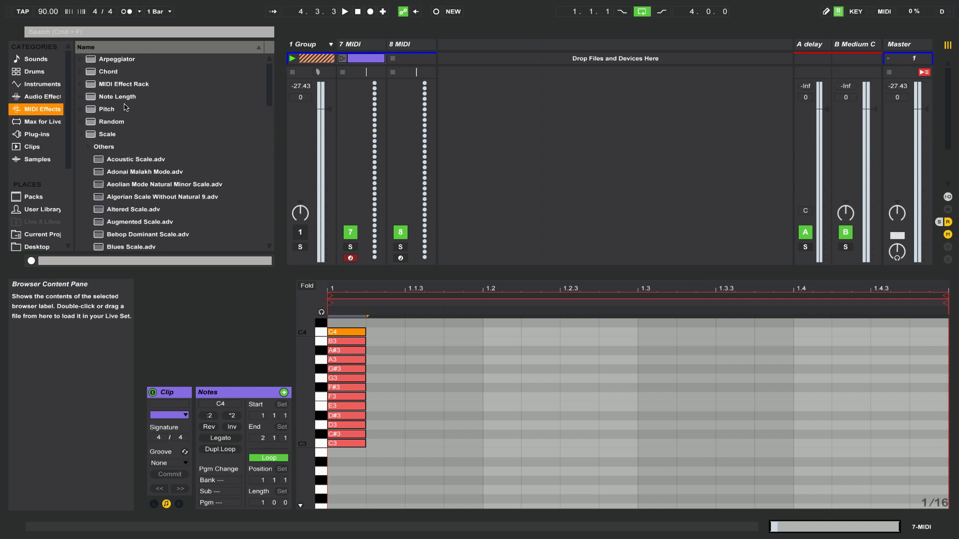
pyautogui.click(82, 138)
pyautogui.click(81, 136)
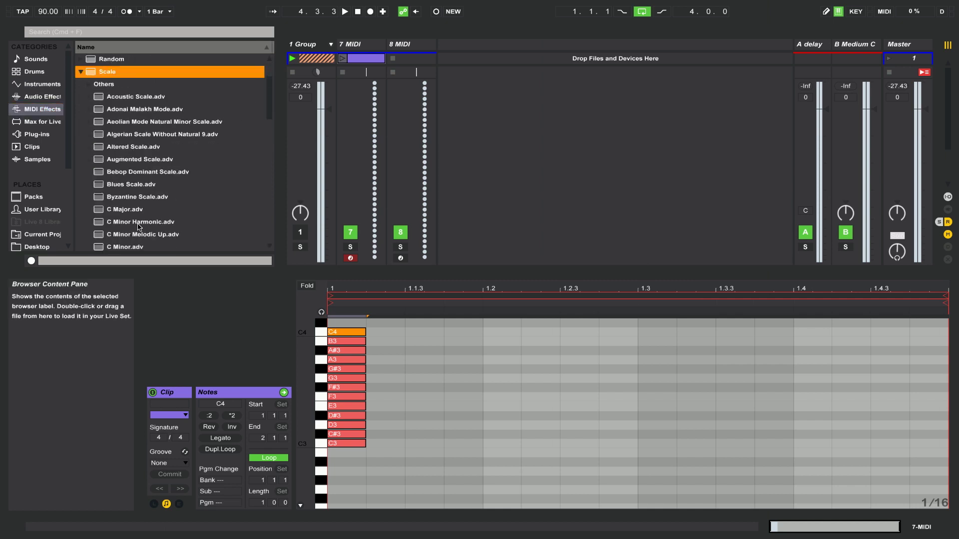
pyautogui.scroll(-2, 142, 221)
pyautogui.moveTo(99, 222); pyautogui.dragTo(362, 42)
# Step: Route the MIDI output of the 7 MIDI track to 8-MIDI and arm the 8 MIDI track for recording
pyautogui.click(361, 133)
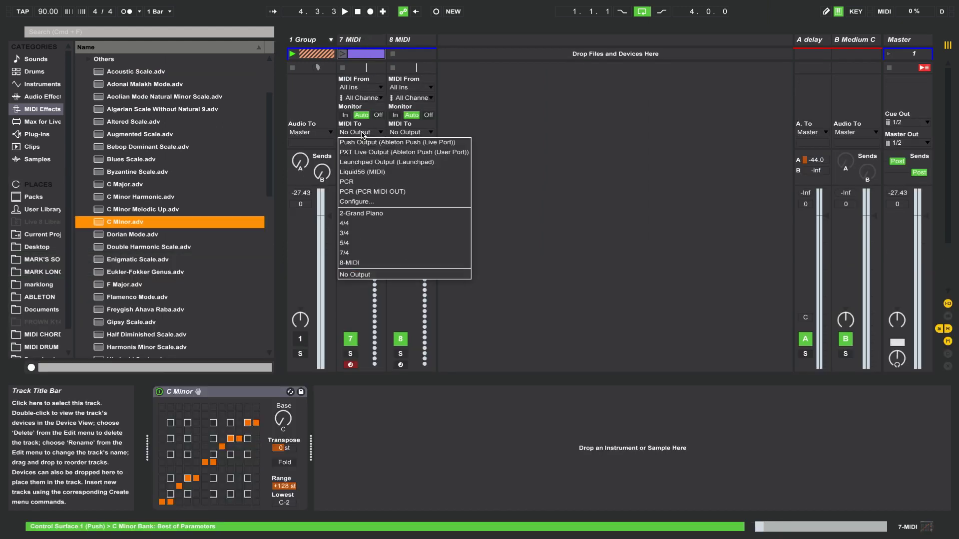
pyautogui.click(374, 263)
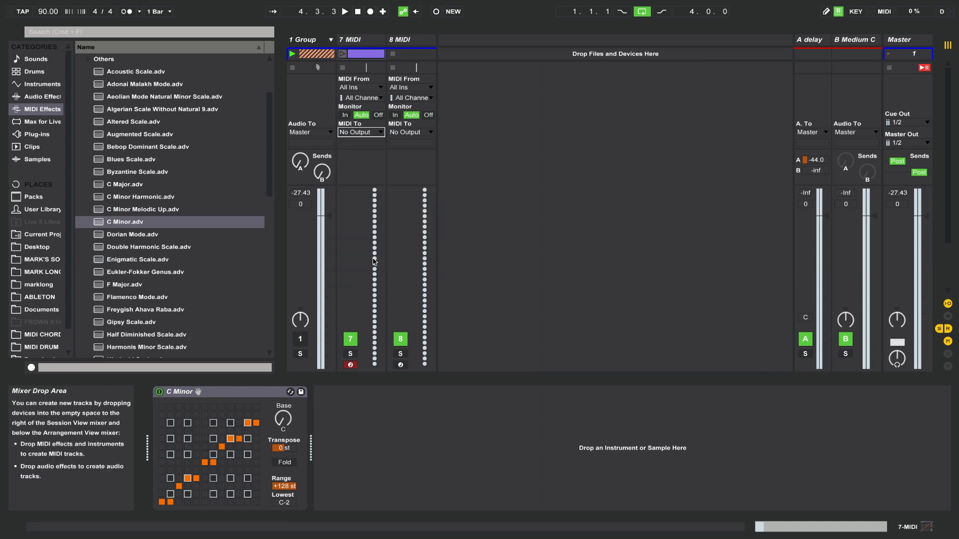
pyautogui.click(400, 365)
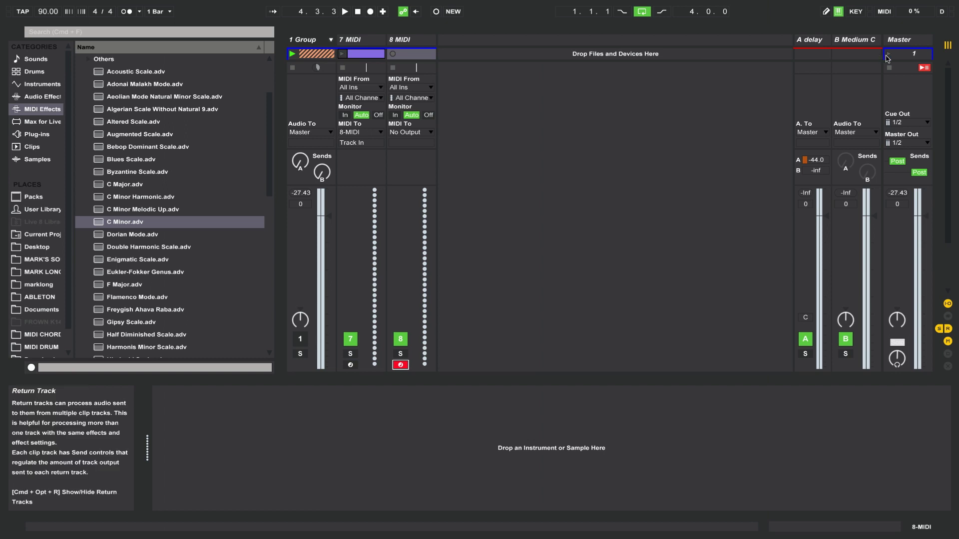
# Step: Launch scene 1 to record the filtered notes into 8 MIDI, and crop the recorded clip to one bar
pyautogui.click(889, 55)
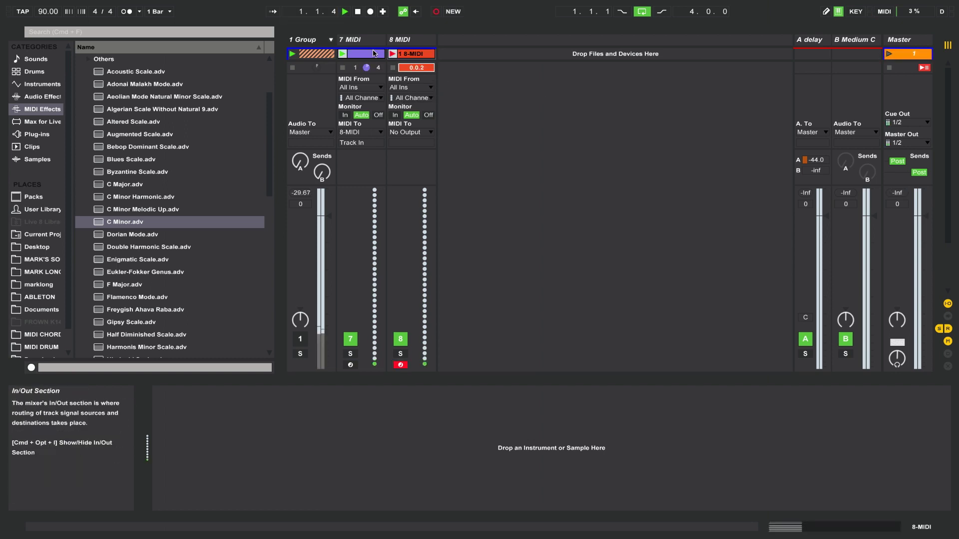
pyautogui.doubleClick(403, 58)
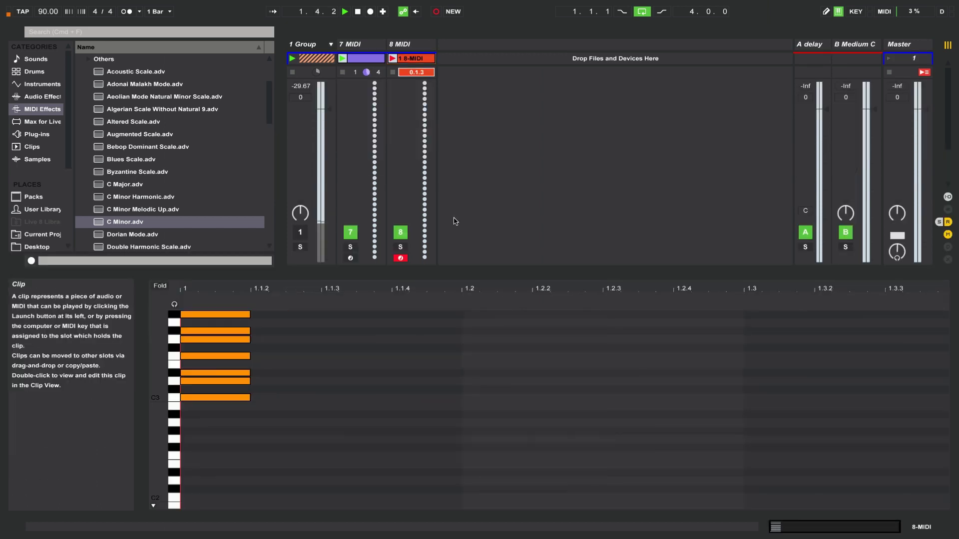
pyautogui.rightClick(797, 360)
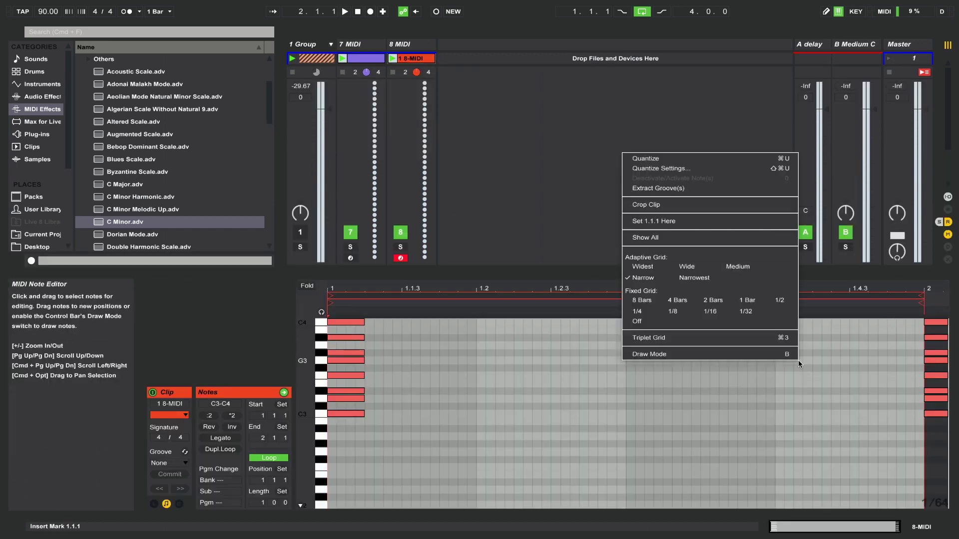
pyautogui.click(674, 244)
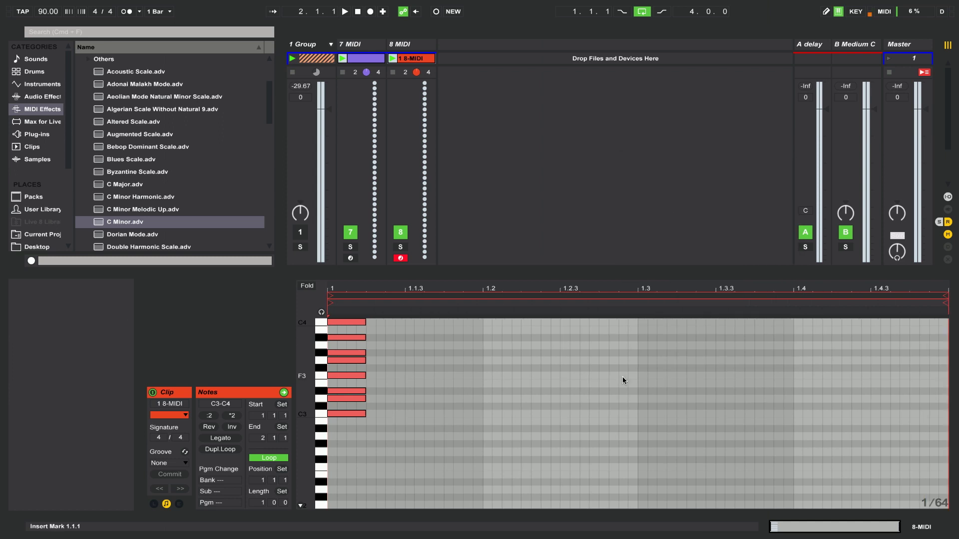
# Step: Select all notes in the 8 MIDI clip and duplicate the C3–C4 stack twice
pyautogui.scroll(2, 370, 447)
pyautogui.scroll(1, 370, 446)
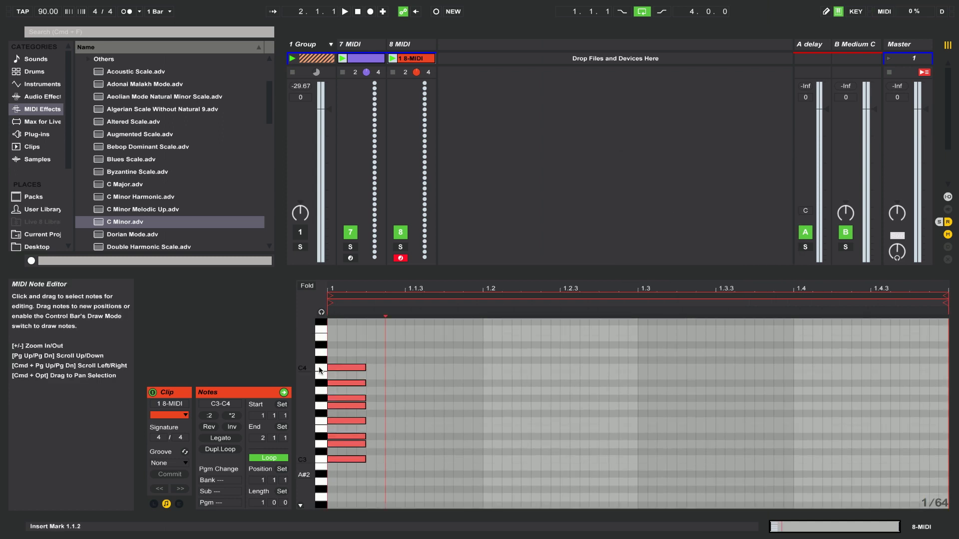
pyautogui.press('super+a')
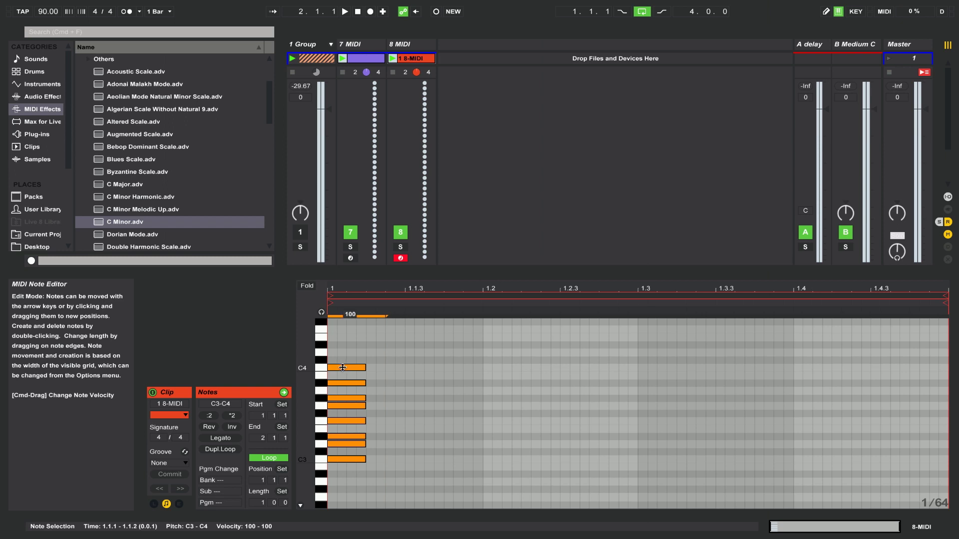
pyautogui.press('super+d')
pyautogui.press('super+d')
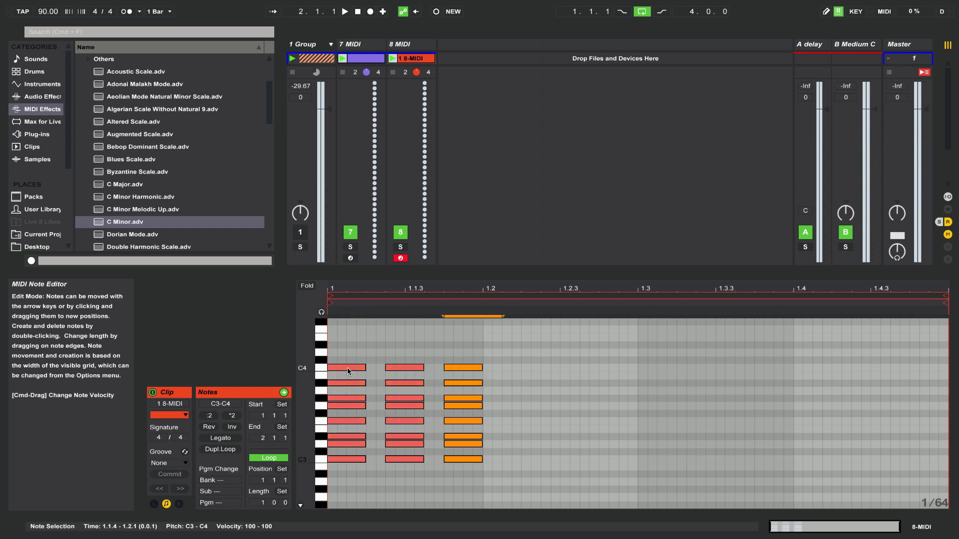
# Step: Transpose the middle copy of the note stack up one octave to C4–C5
pyautogui.moveTo(389, 362); pyautogui.dragTo(411, 478)
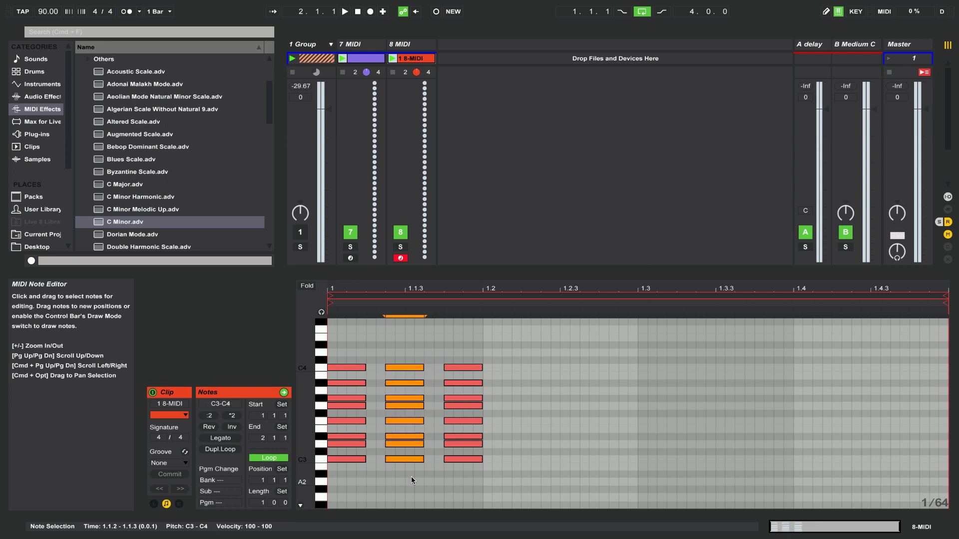
pyautogui.press('Up')
pyautogui.press('Up')
pyautogui.press('Up')
pyautogui.press('Up')
pyautogui.press('Up')
pyautogui.press('Up')
pyautogui.press('Up')
pyautogui.press('Up')
pyautogui.press('Up')
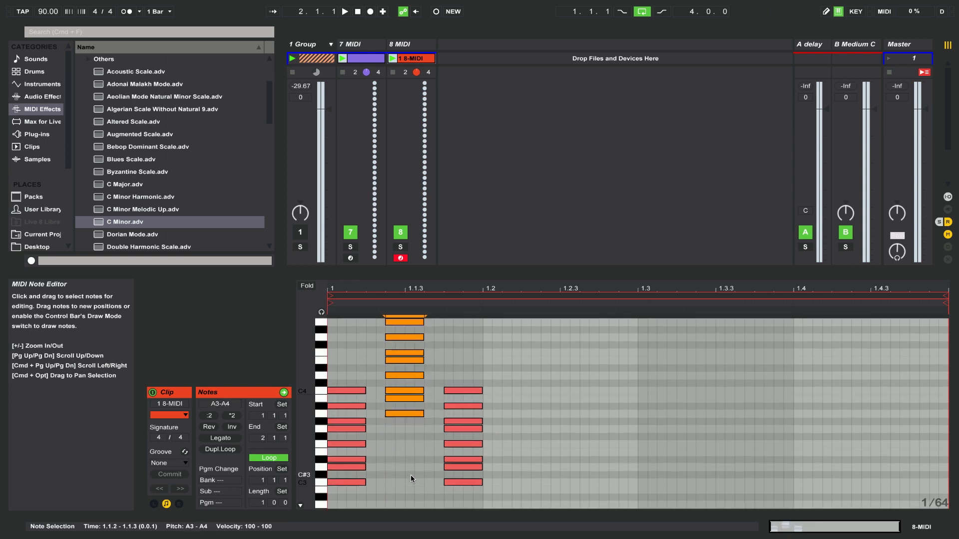
pyautogui.press('Up')
pyautogui.press('Up')
pyautogui.press('Up')
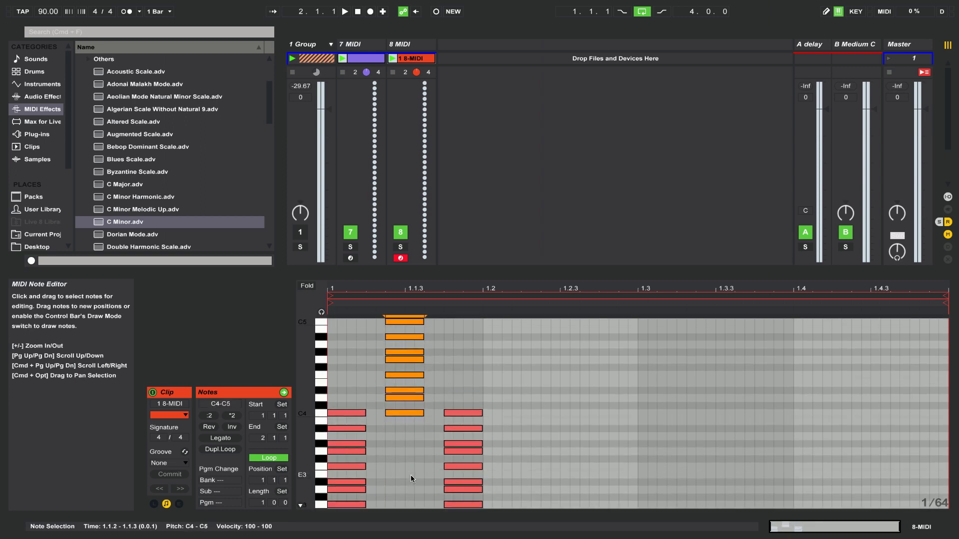
# Step: Move the C4–C5 stack back to the clip start, directly above the original notes
pyautogui.press('Left')
pyautogui.press('Left')
pyautogui.press('Left')
pyautogui.press('Left')
pyautogui.press('Left')
pyautogui.press('Left')
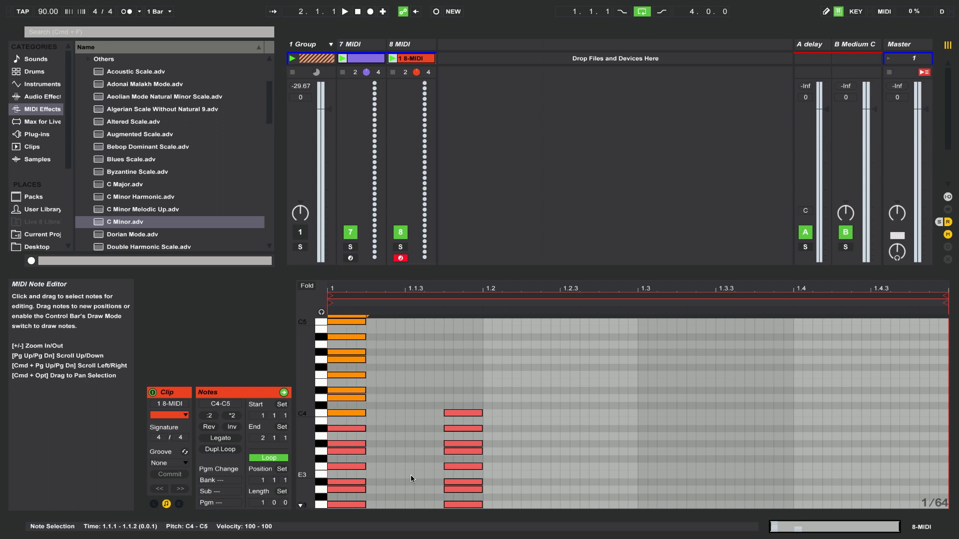
# Step: Duplicate the C4–C5 stack and transpose the copy up one octave to C5–C6
pyautogui.press('Right')
pyautogui.press('Right')
pyautogui.press('Right')
pyautogui.press('Right')
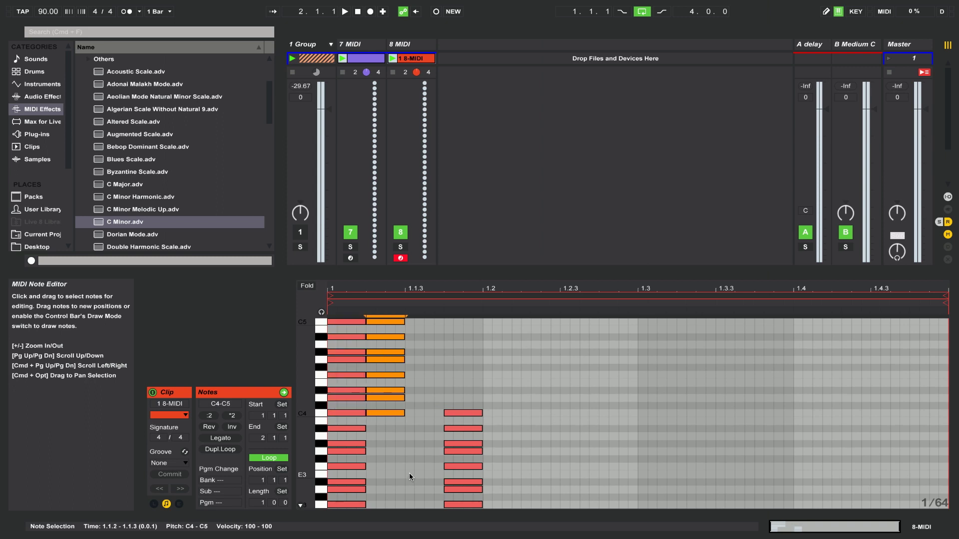
pyautogui.press('Up')
pyautogui.press('Up')
pyautogui.press('Up')
pyautogui.press('Up')
pyautogui.press('Up')
pyautogui.press('Up')
pyautogui.press('Up')
pyautogui.press('Up')
pyautogui.press('Up')
pyautogui.press('Up')
pyautogui.press('Up')
pyautogui.press('Up')
pyautogui.press('Up')
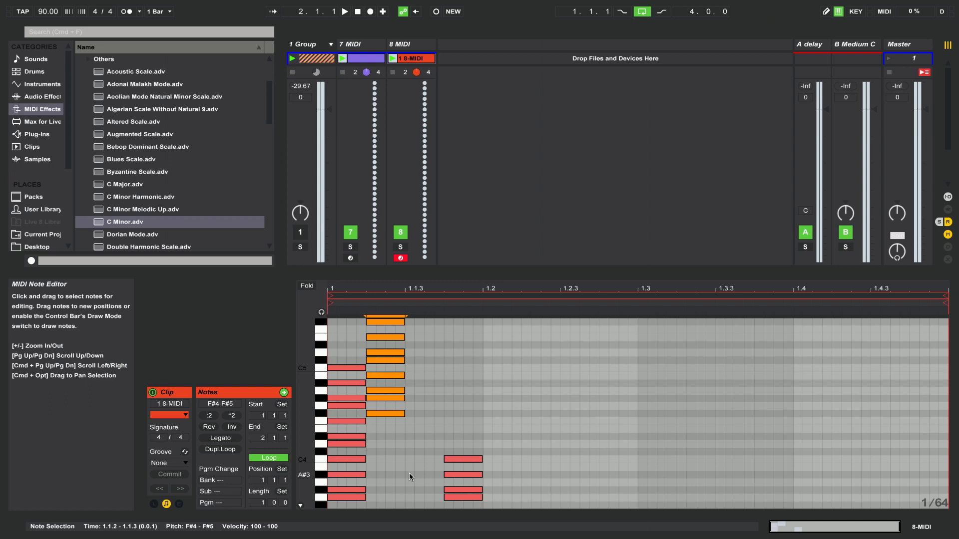
pyautogui.press('Down')
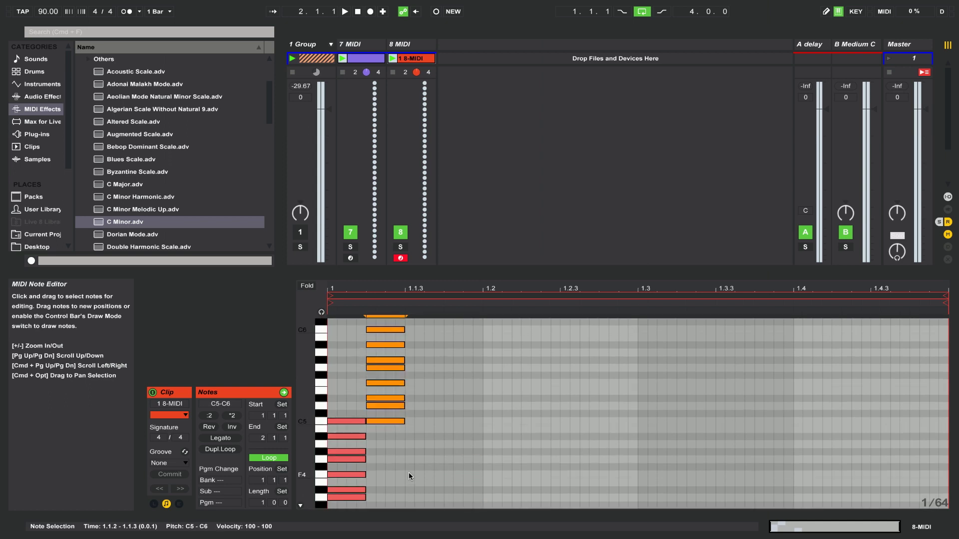
# Step: Move the C5–C6 stack back to the clip start at 1.1.1
pyautogui.press('Left')
pyautogui.press('Left')
pyautogui.press('Left')
pyautogui.press('Left')
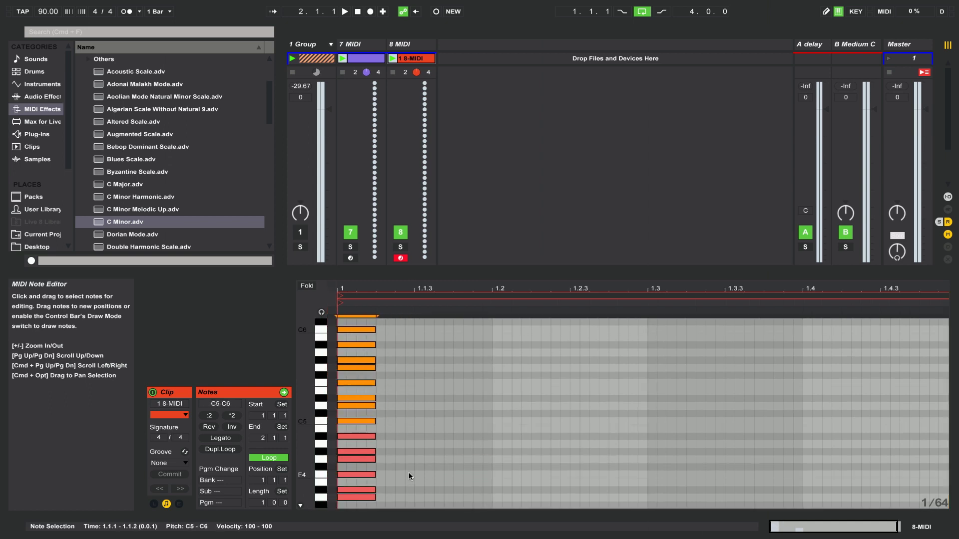
# Step: Select the remaining C3–C4 copy near beat 1.2 and transpose it down one octave to C2–C3
pyautogui.scroll(-4, 400, 443)
pyautogui.scroll(-8, 400, 444)
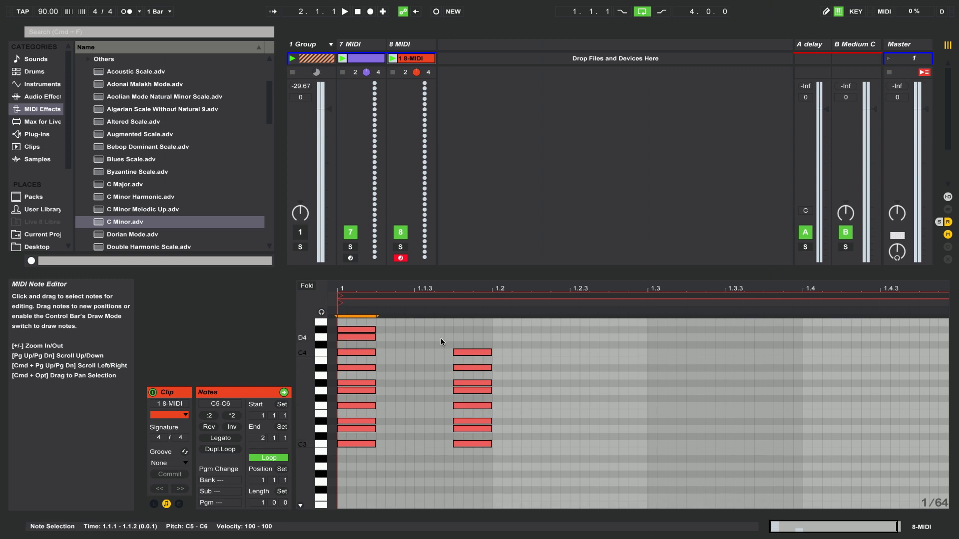
pyautogui.moveTo(440, 339); pyautogui.dragTo(496, 475)
pyautogui.press('Down')
pyautogui.press('Down')
pyautogui.press('Down')
pyautogui.press('Down')
pyautogui.press('Down')
pyautogui.press('Down')
pyautogui.press('Down')
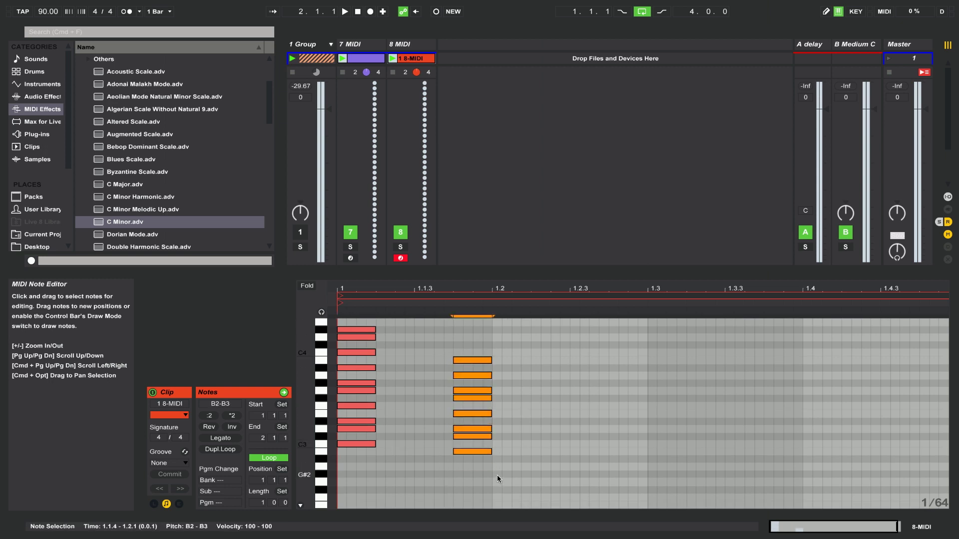
pyautogui.press('Down')
pyautogui.press('Down')
pyautogui.press('Down')
pyautogui.press('Down')
pyautogui.press('Down')
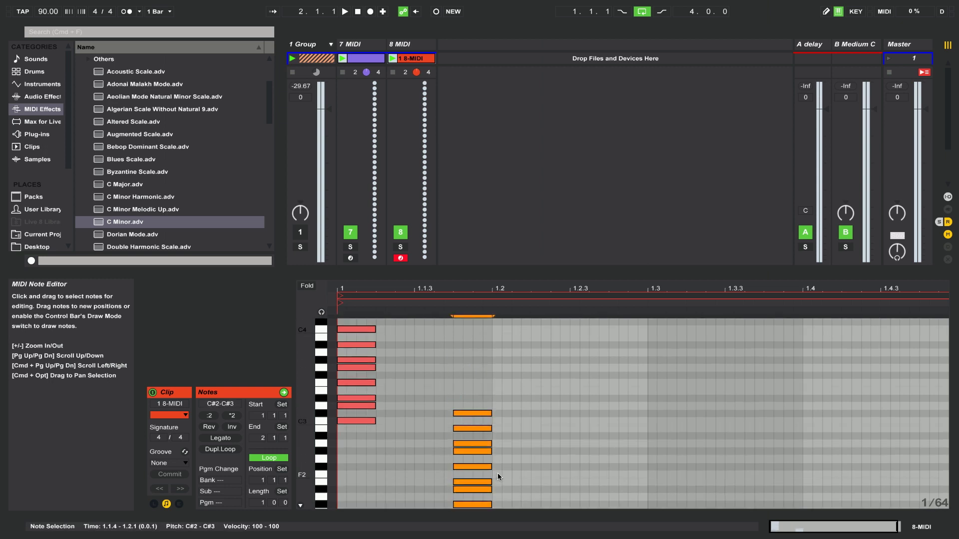
# Step: Move the C2–C3 stack back to the clip start, aligned below the other notes
pyautogui.press('Left')
pyautogui.press('Left')
pyautogui.press('Left')
pyautogui.press('Left')
pyautogui.press('Left')
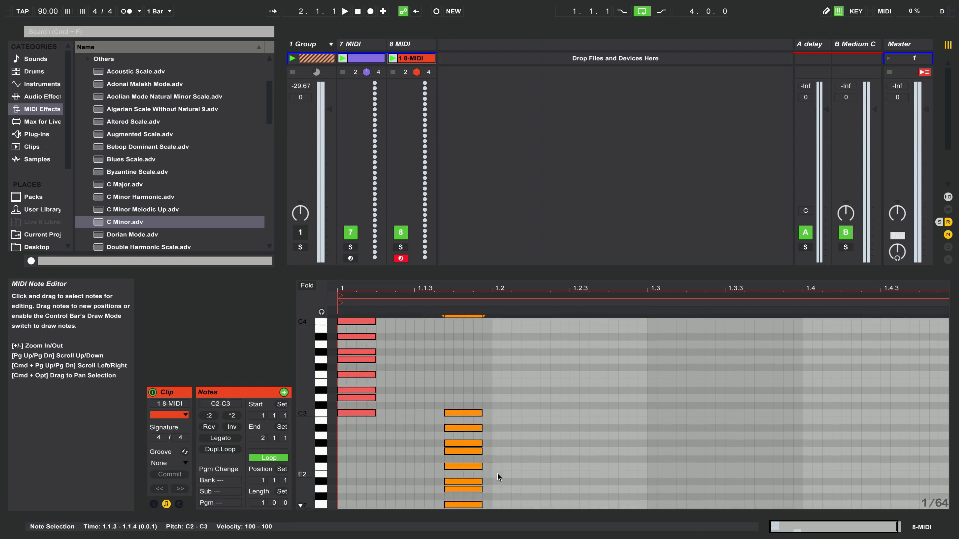
pyautogui.press('Left')
pyautogui.press('Left')
pyautogui.press('Left')
pyautogui.press('Left')
pyautogui.press('Left')
pyautogui.press('Left')
pyautogui.press('Left')
pyautogui.press('Left')
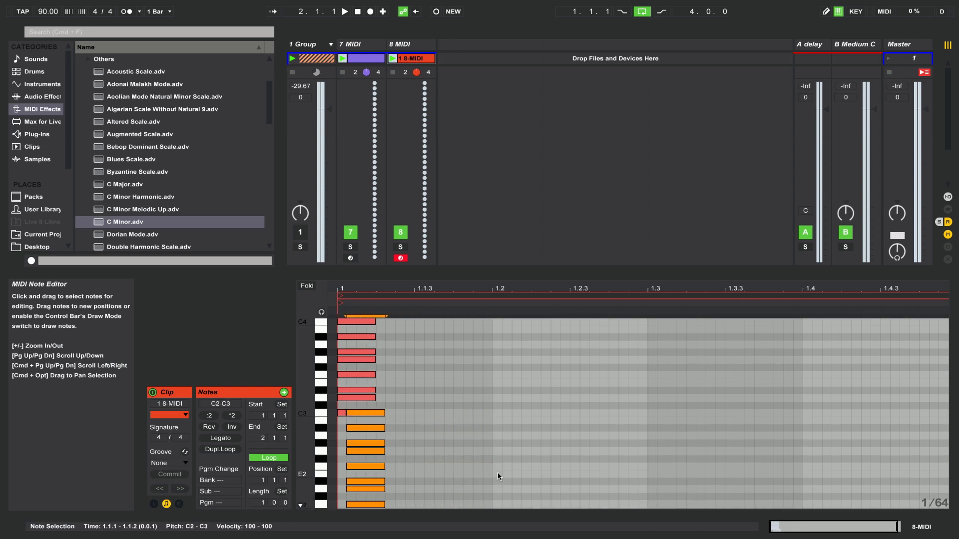
pyautogui.press('Right')
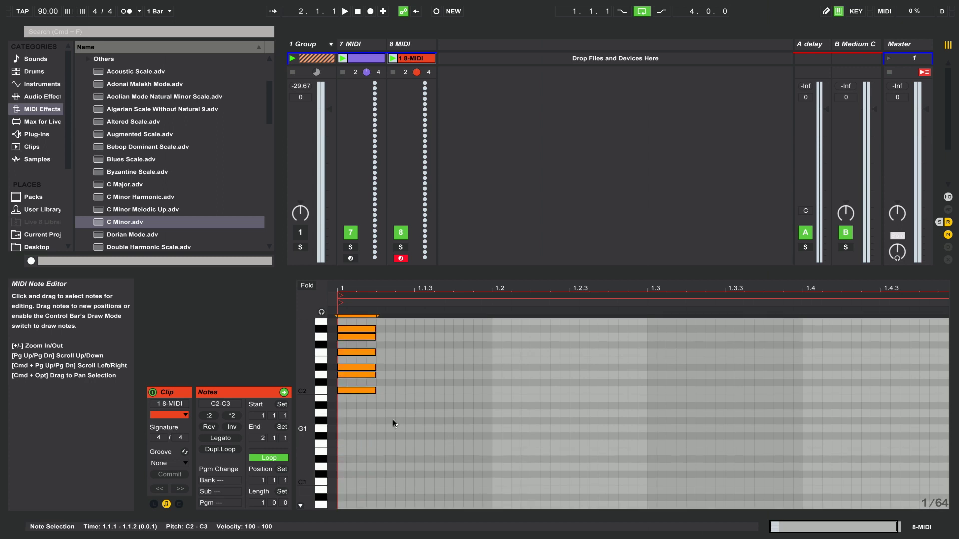
# Step: Duplicate the C2–C3 stack and place the copy one octave lower, at C1–C2, at the clip start
pyautogui.hotkey('ctrl', 'd')
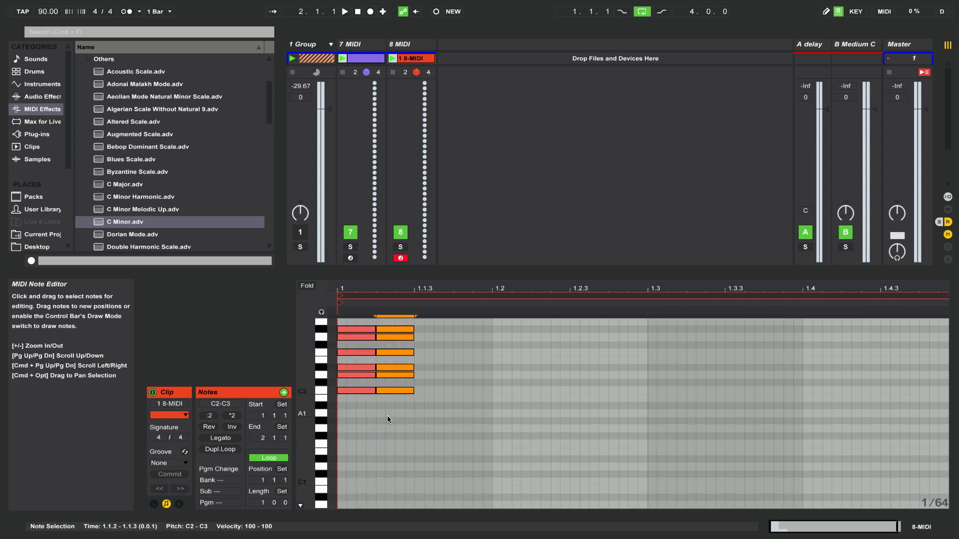
pyautogui.press('Down')
pyautogui.press('Down')
pyautogui.press('Down')
pyautogui.press('Down')
pyautogui.press('Down')
pyautogui.press('Down')
pyautogui.press('Down')
pyautogui.press('Down')
pyautogui.press('Down')
pyautogui.press('Down')
pyautogui.press('Down')
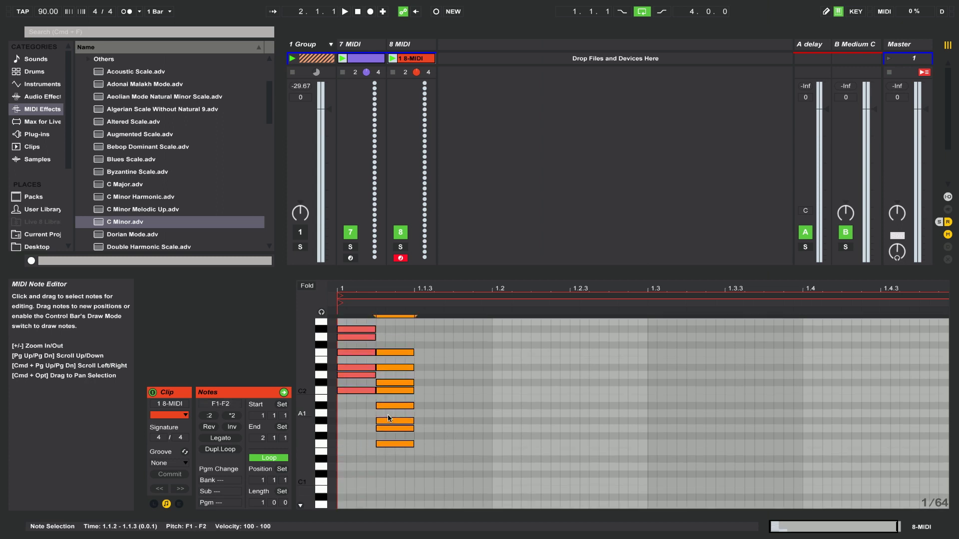
pyautogui.press('Down')
pyautogui.press('Left')
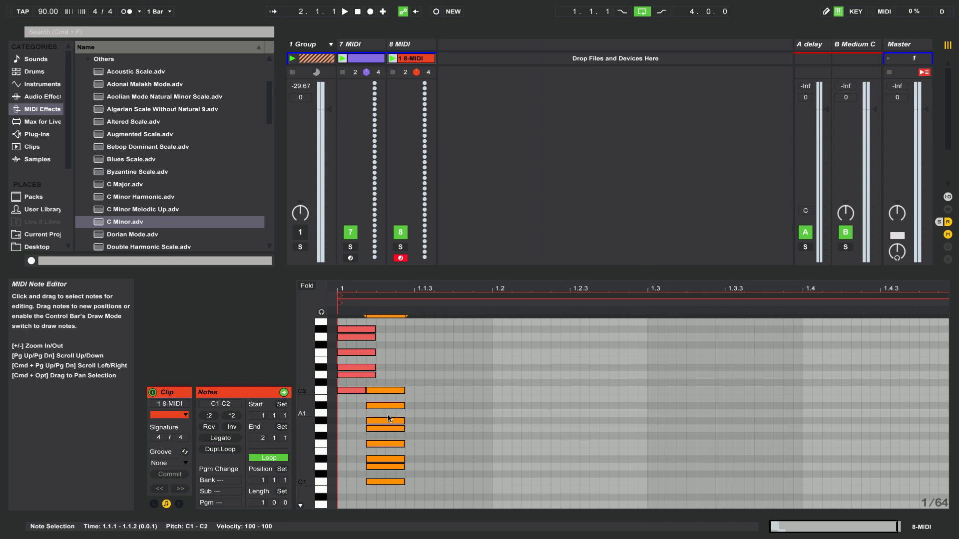
# Step: Fold the note editor to the used scale notes and shift all notes to just before 1.1.1
pyautogui.click(306, 287)
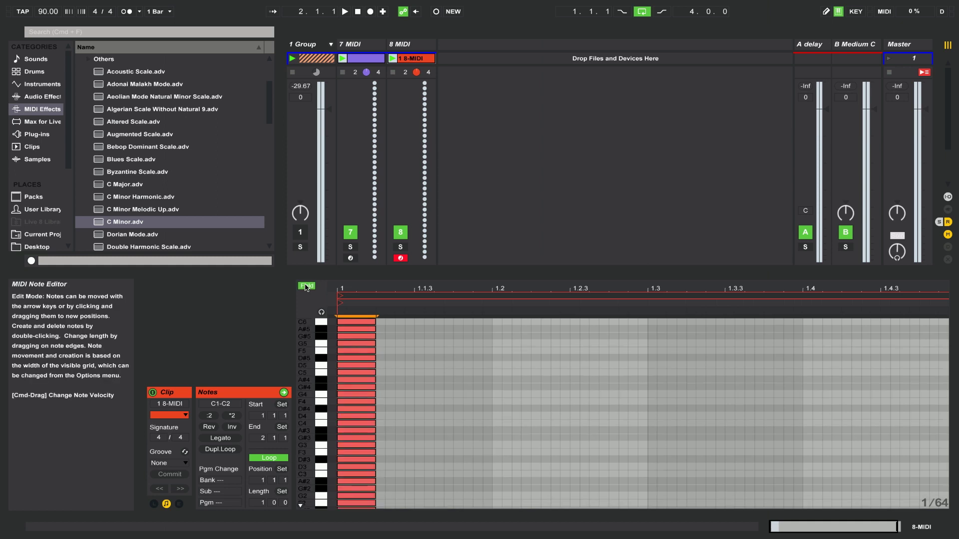
pyautogui.click(442, 411)
pyautogui.press('super+a')
pyautogui.press('Left')
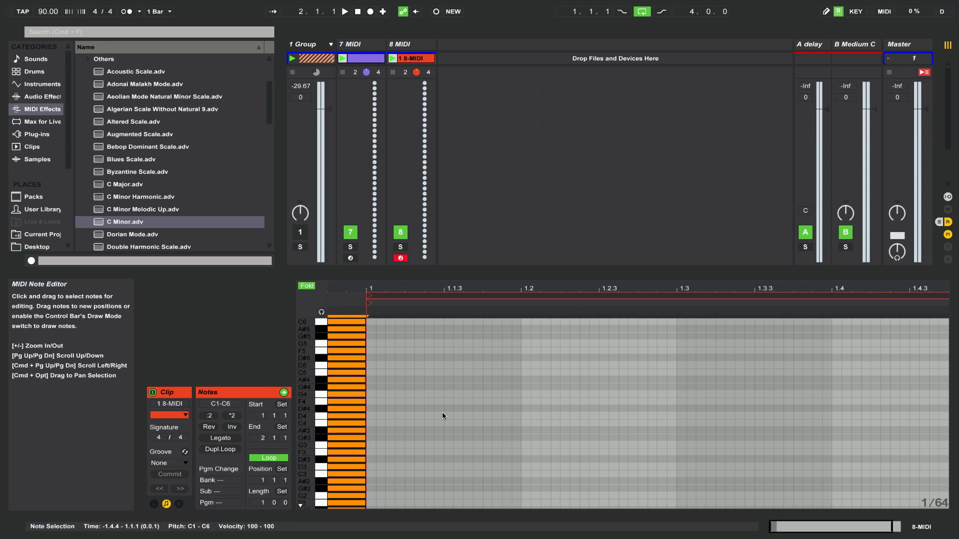
# Step: Widen the note editor grid to 1/4
pyautogui.press('super+2')
pyautogui.press('super+2')
pyautogui.press('super+2')
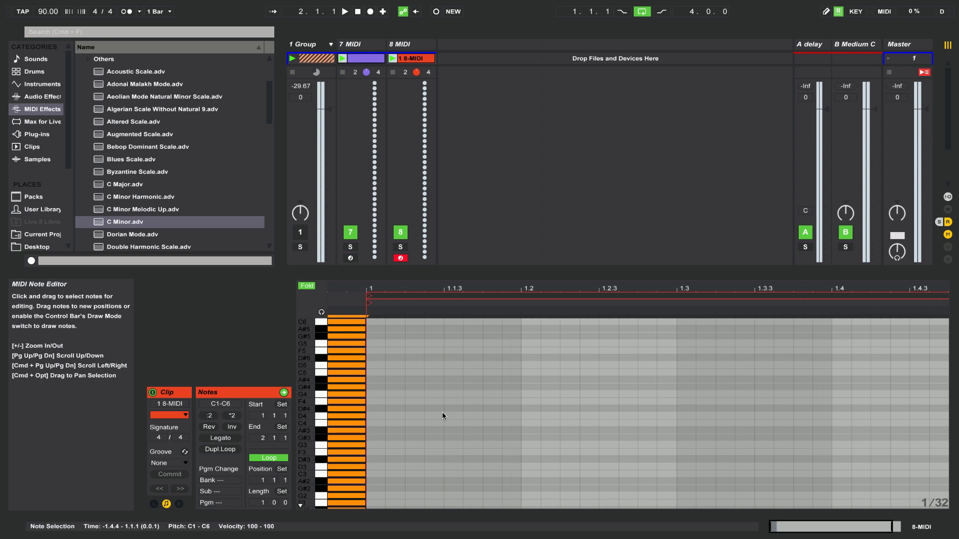
pyautogui.press('super+2')
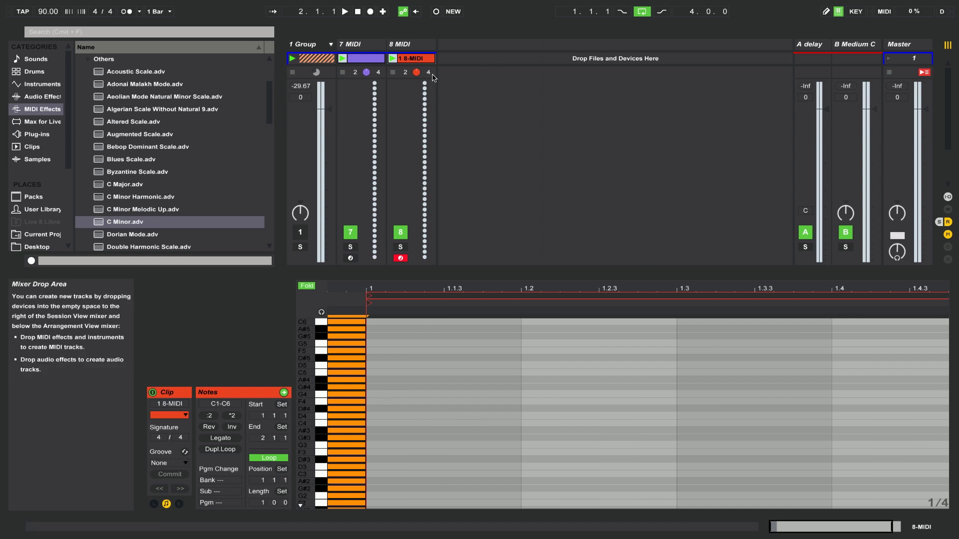
# Step: Rename the 8 MIDI clip as C Minor
pyautogui.click(409, 59)
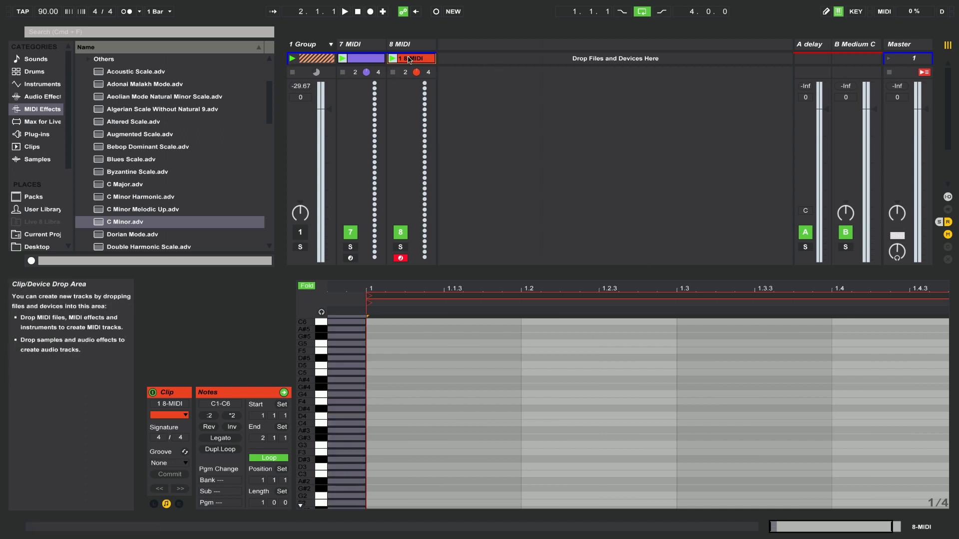
pyautogui.press('super+r')
pyautogui.write('C')
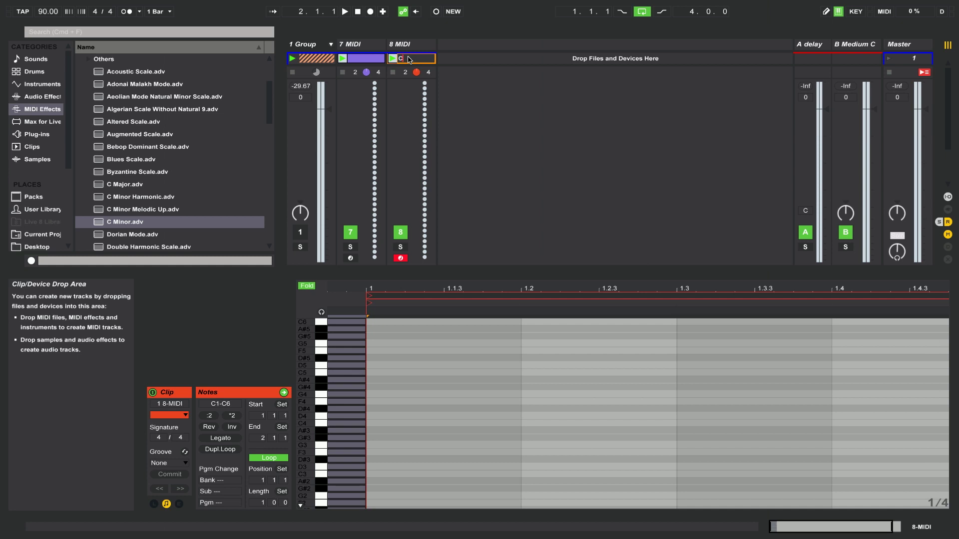
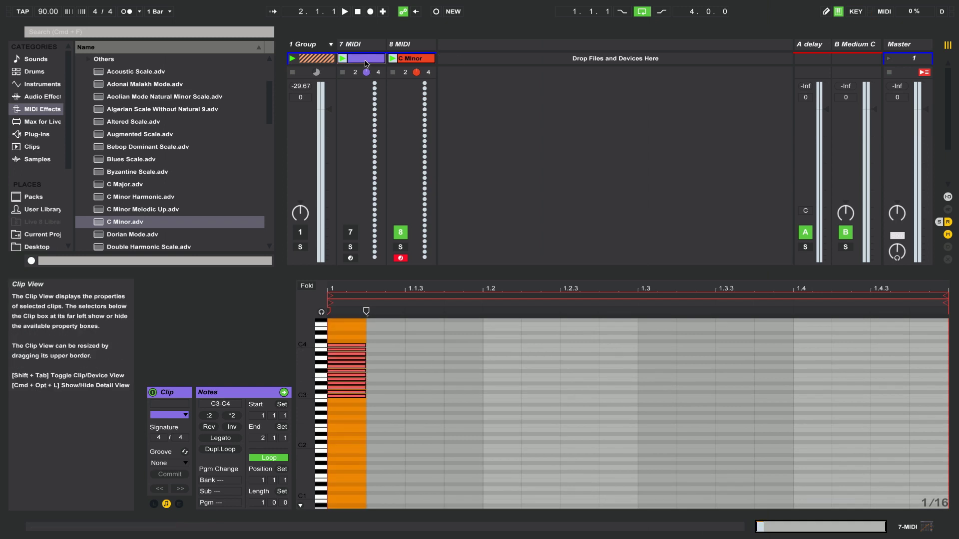
# Step: Review the C Minor clip's notes and delete the 7 MIDI track holding the chromatic source clip
pyautogui.click(392, 59)
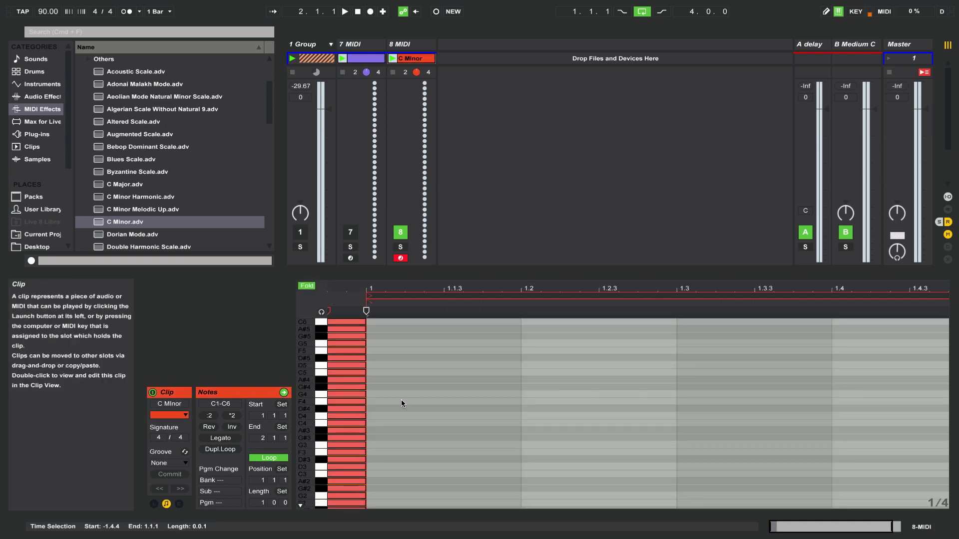
pyautogui.scroll(-5, 444, 394)
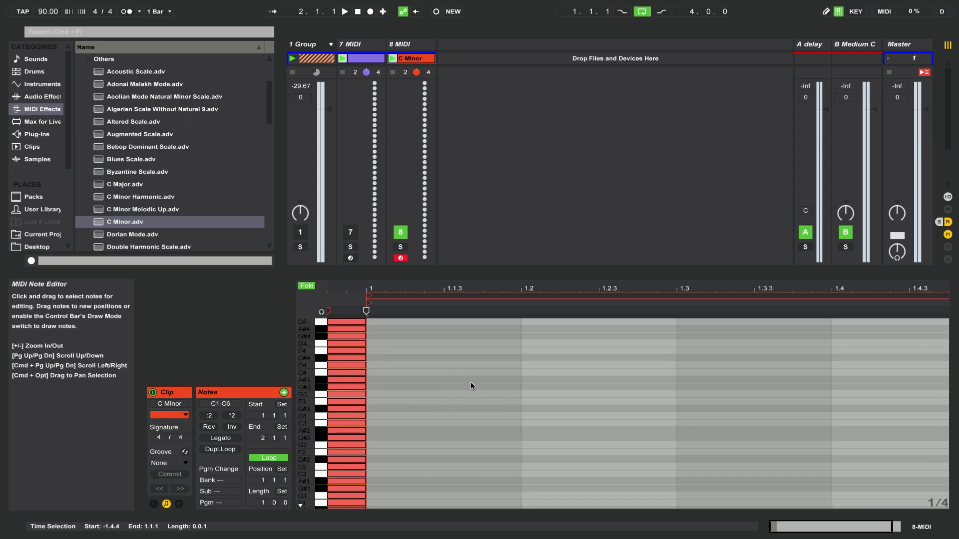
pyautogui.click(357, 46)
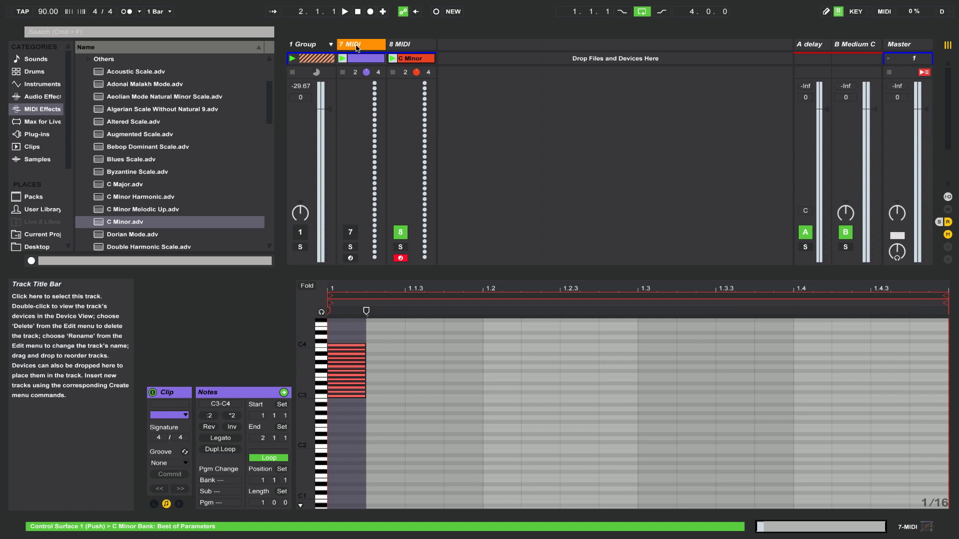
pyautogui.press('Delete')
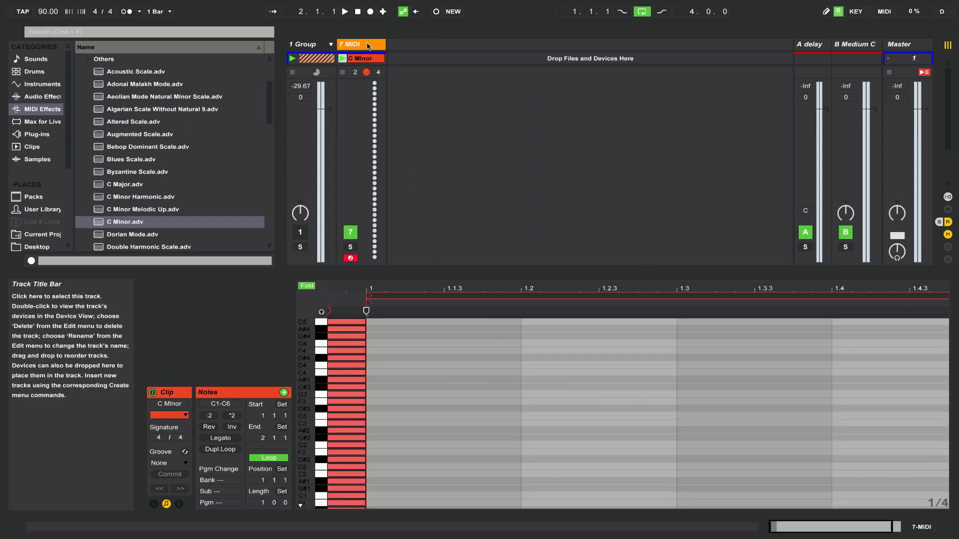
# Step: Duplicate the track containing the C Minor clip three times
pyautogui.press('super+d')
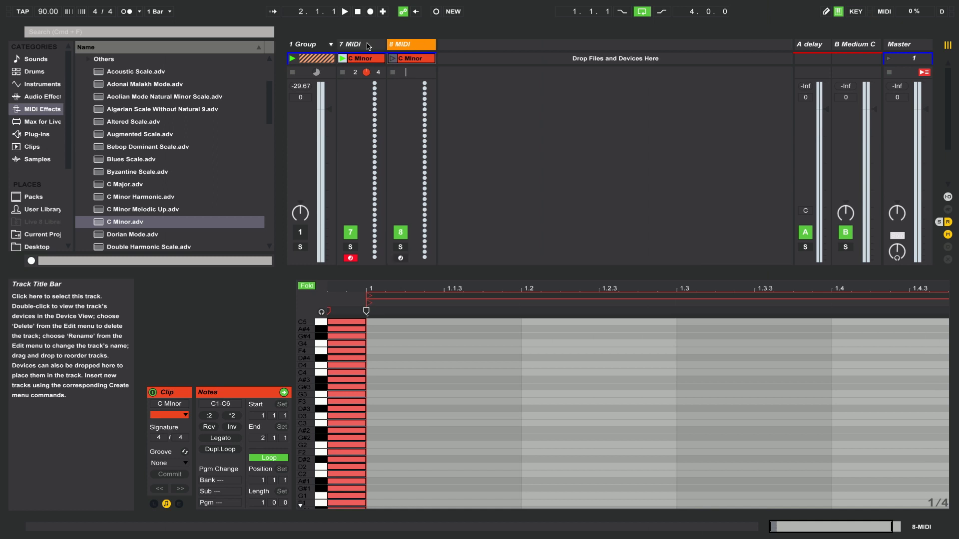
pyautogui.press('super+d')
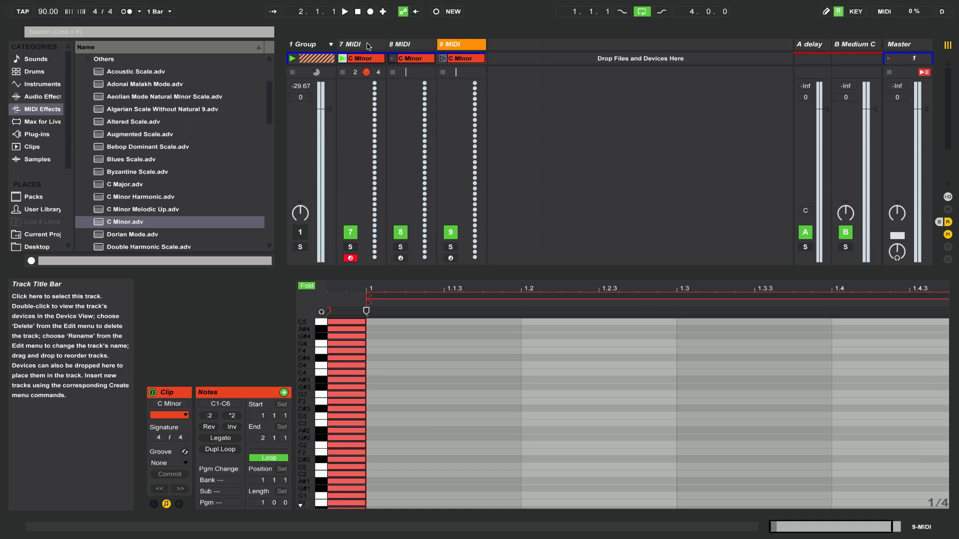
pyautogui.press('super+d')
# Step: Rename the four MIDI tracks holding the C Minor clips as 4/4, 3/4, 5/4 and 7/4
pyautogui.click(363, 47)
pyautogui.press('super+r')
pyautogui.write('4')
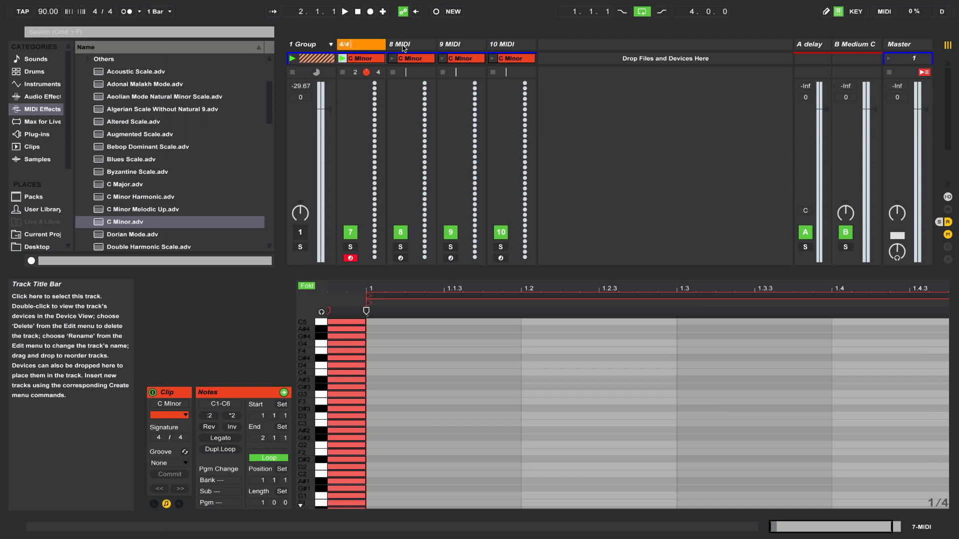
pyautogui.press('Tab')
pyautogui.write('3')
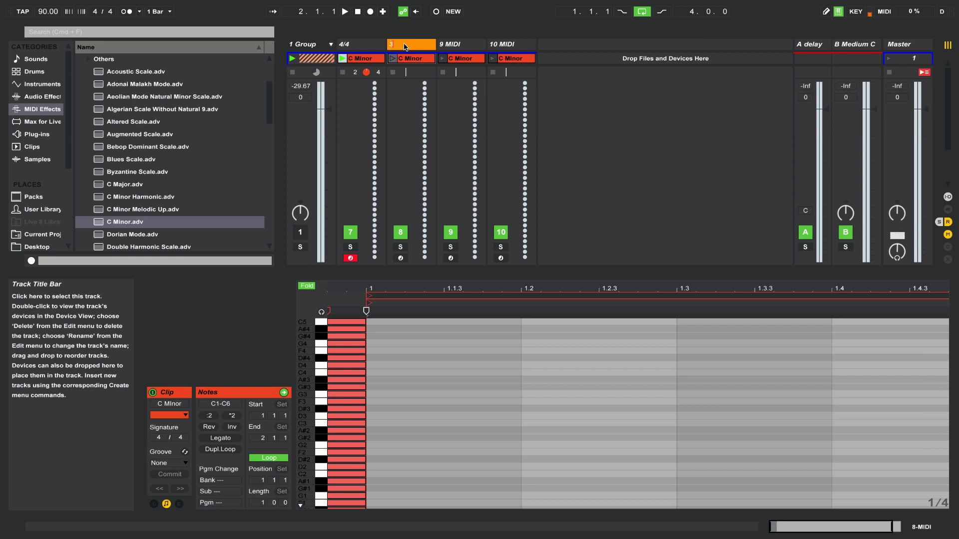
pyautogui.press('Tab')
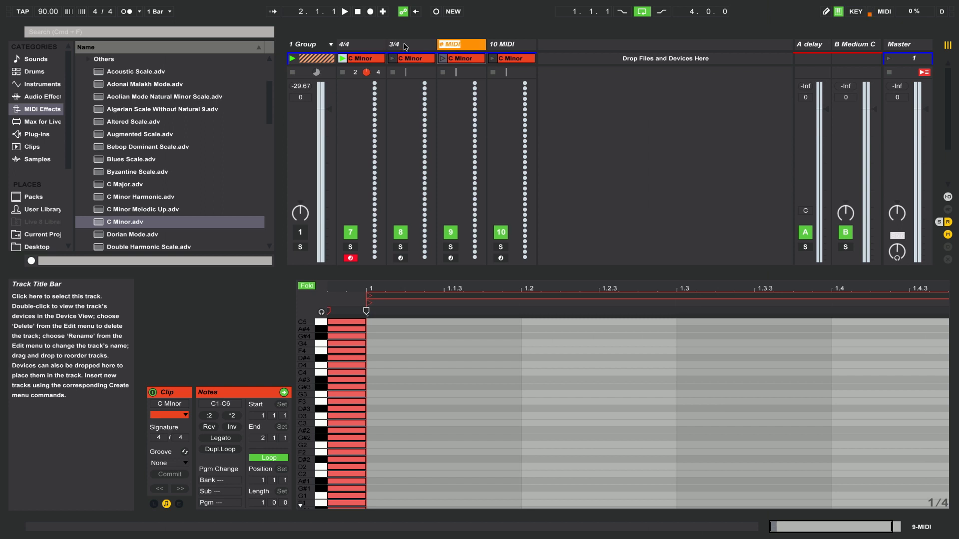
pyautogui.write('5')
pyautogui.press('Tab')
pyautogui.write('7/')
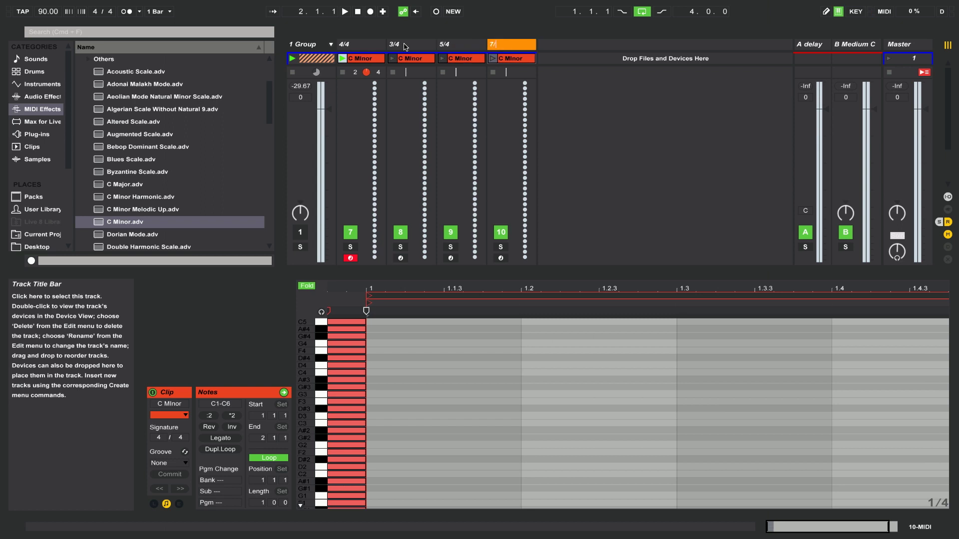
pyautogui.write('4')
pyautogui.press('Return')
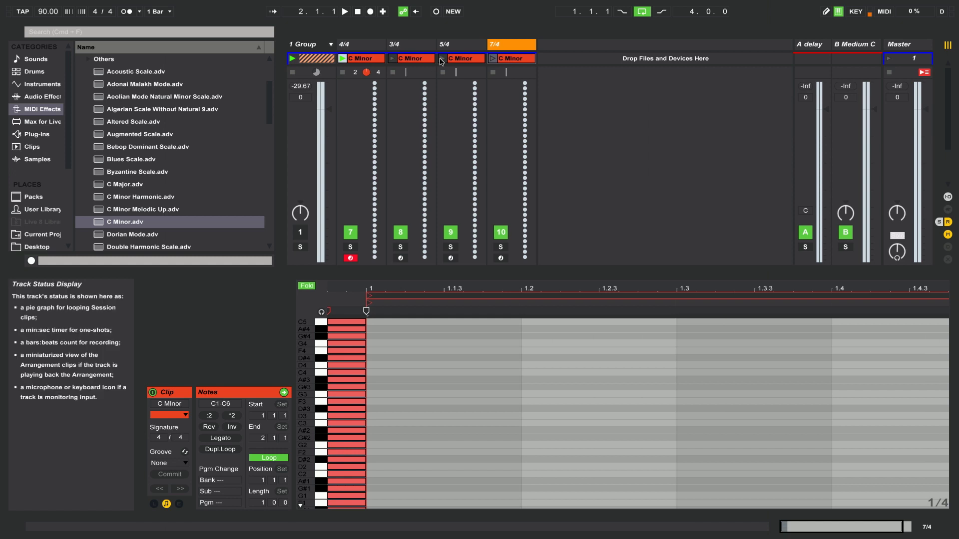
# Step: Widen the four time-signature tracks together, and hide the browser and the clip detail view
pyautogui.keyDown('shift'); pyautogui.click(378, 48); pyautogui.keyUp('shift')
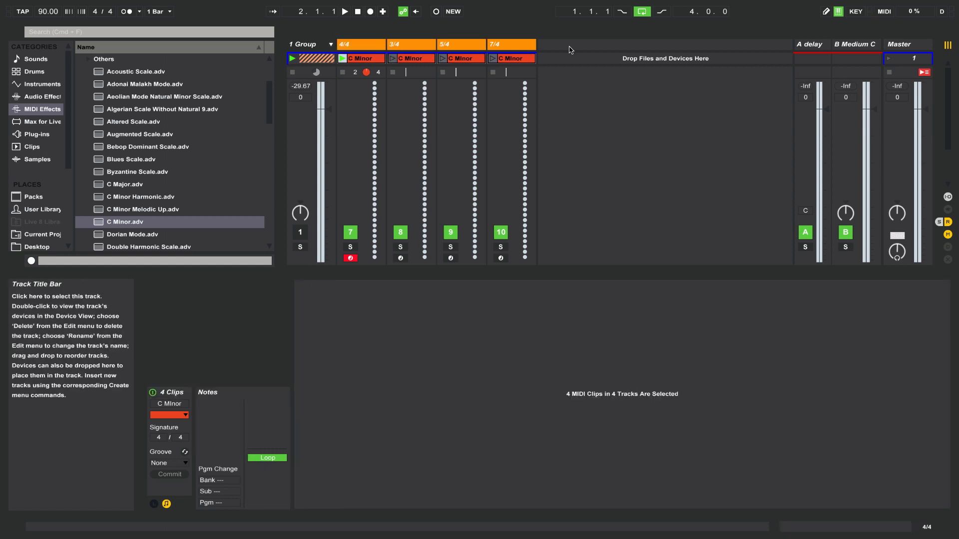
pyautogui.moveTo(536, 45); pyautogui.dragTo(584, 46)
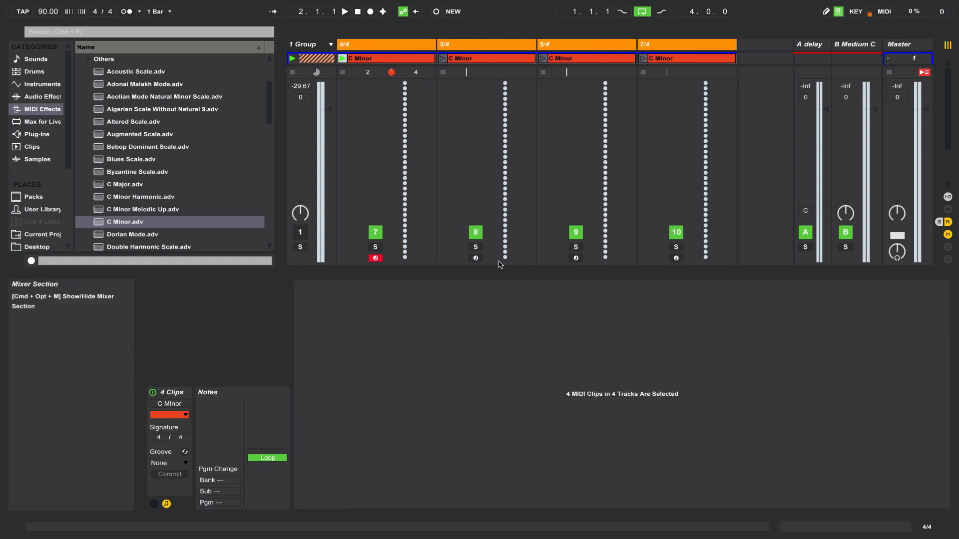
pyautogui.click(13, 31)
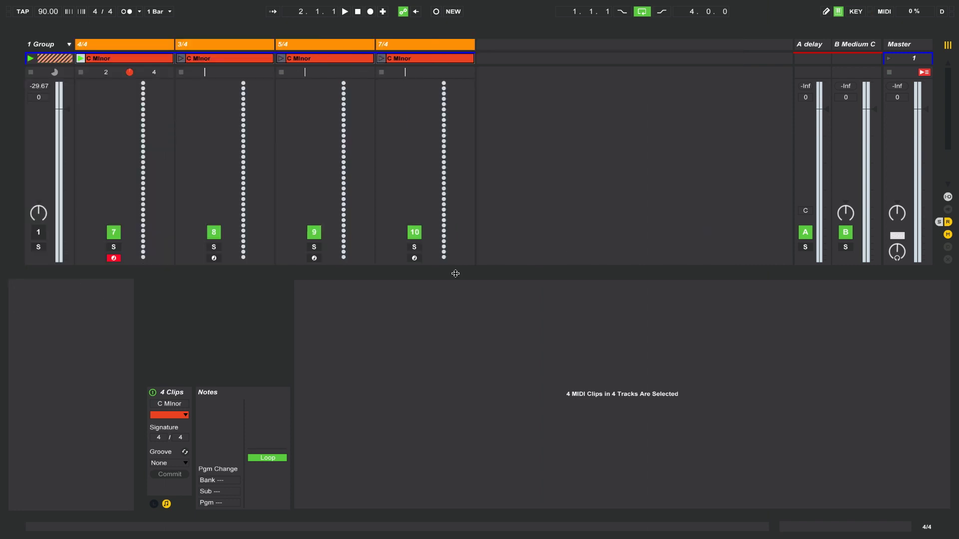
pyautogui.hotkey('ctrl', 'alt', 'l')
# Step: Insert a new MIDI track after the 7/4 track and load the Grand Piano.adg instrument onto it
pyautogui.rightClick(516, 41)
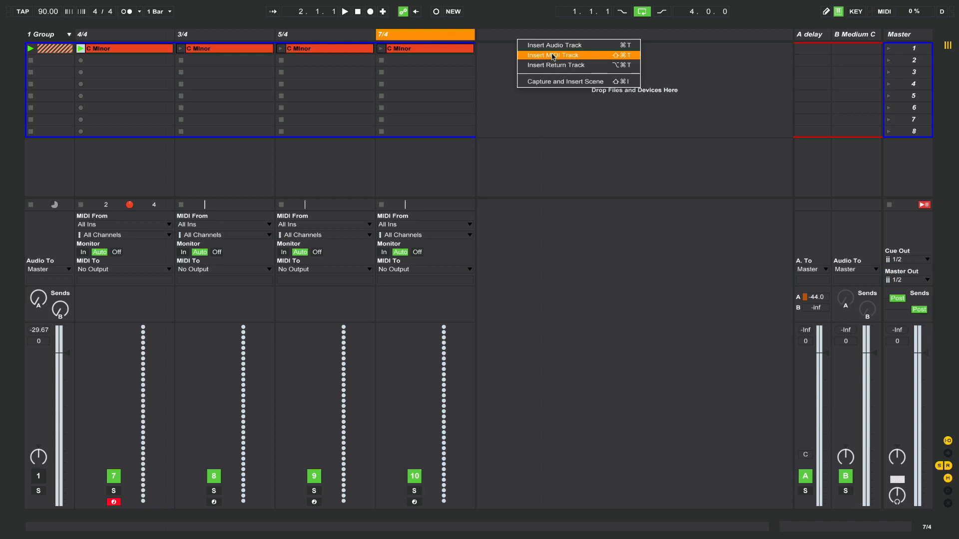
pyautogui.click(551, 57)
pyautogui.hotkey('ctrl', 'shift', 't')
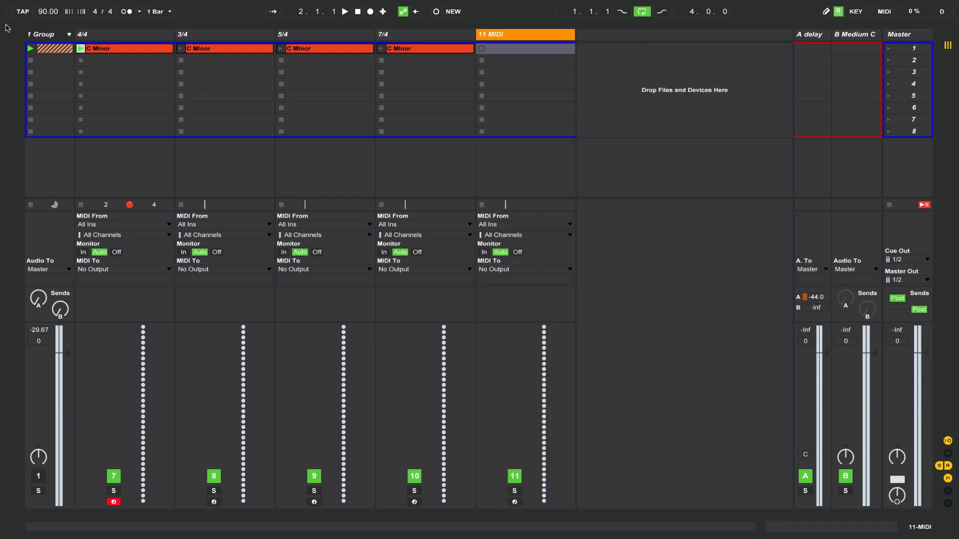
pyautogui.click(6, 30)
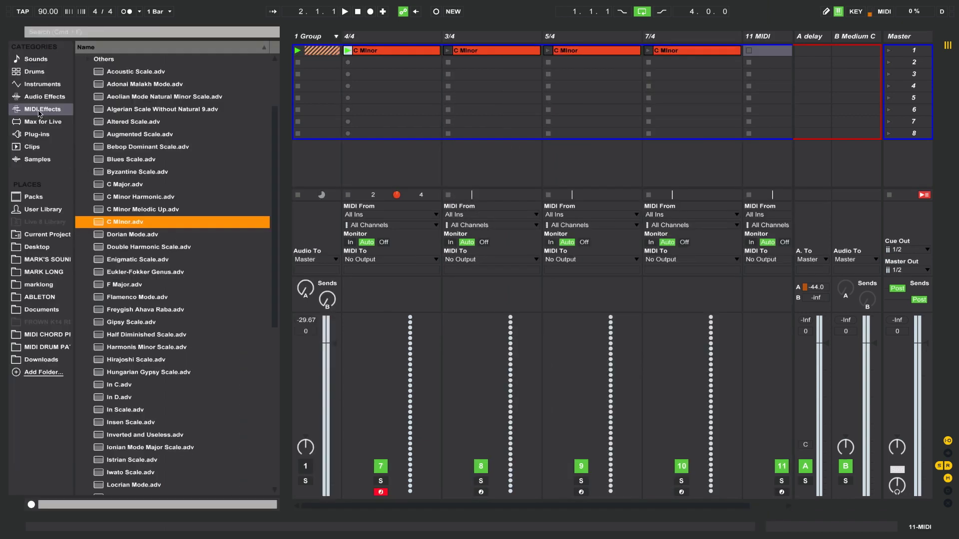
pyautogui.click(30, 85)
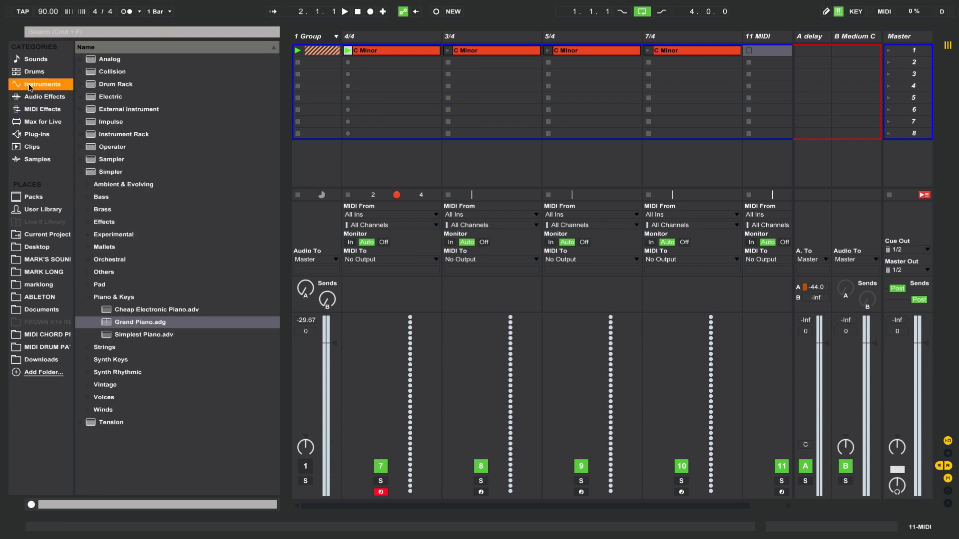
pyautogui.moveTo(106, 326); pyautogui.dragTo(772, 43)
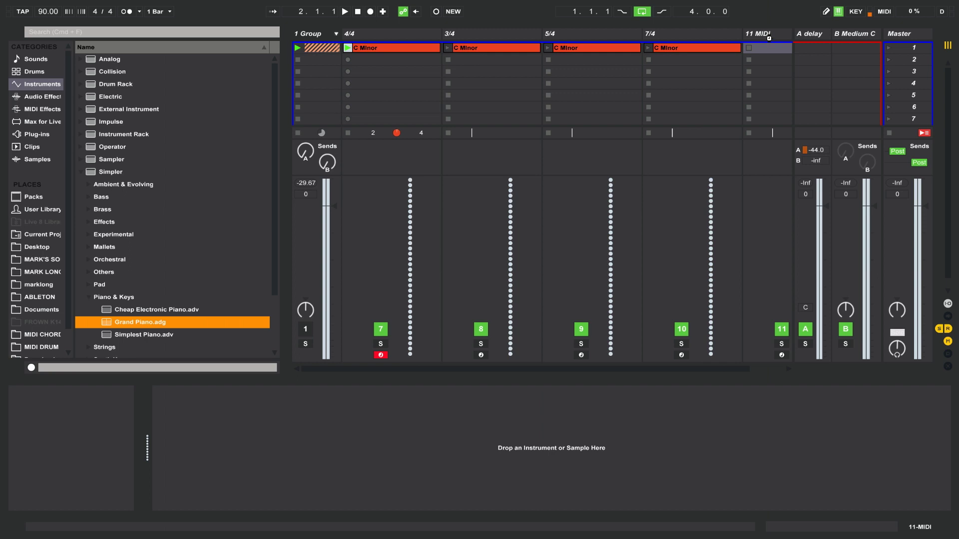
pyautogui.moveTo(768, 38); pyautogui.dragTo(768, 38)
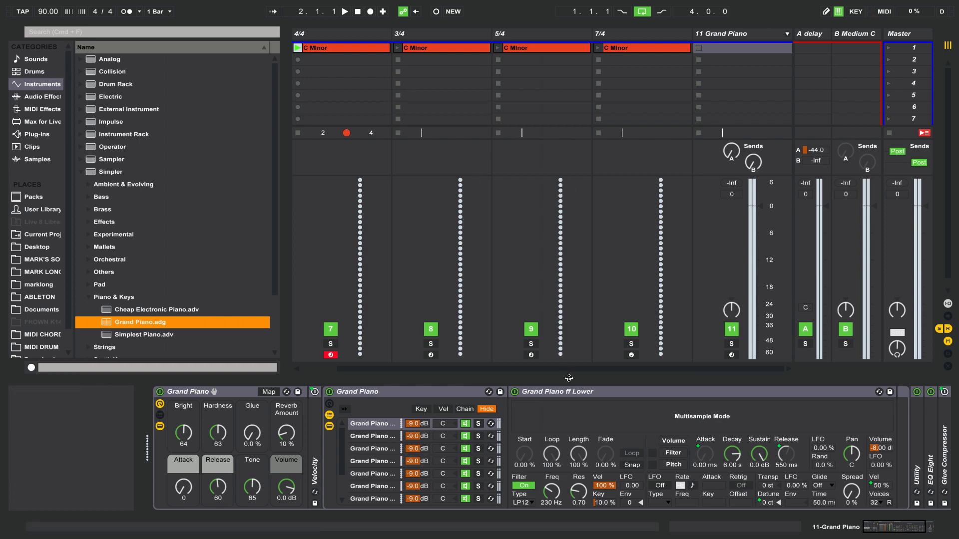
pyautogui.moveTo(569, 378); pyautogui.dragTo(570, 380)
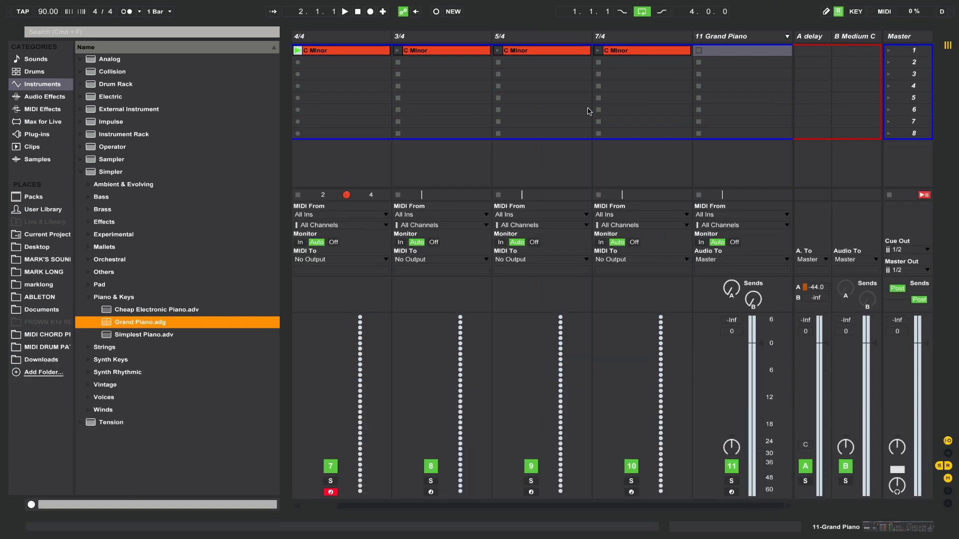
# Step: Route the MIDI output of the four time-signature tracks to 2-Grand Piano and set the 11 Grand Piano track's monitoring to In
pyautogui.click(623, 39)
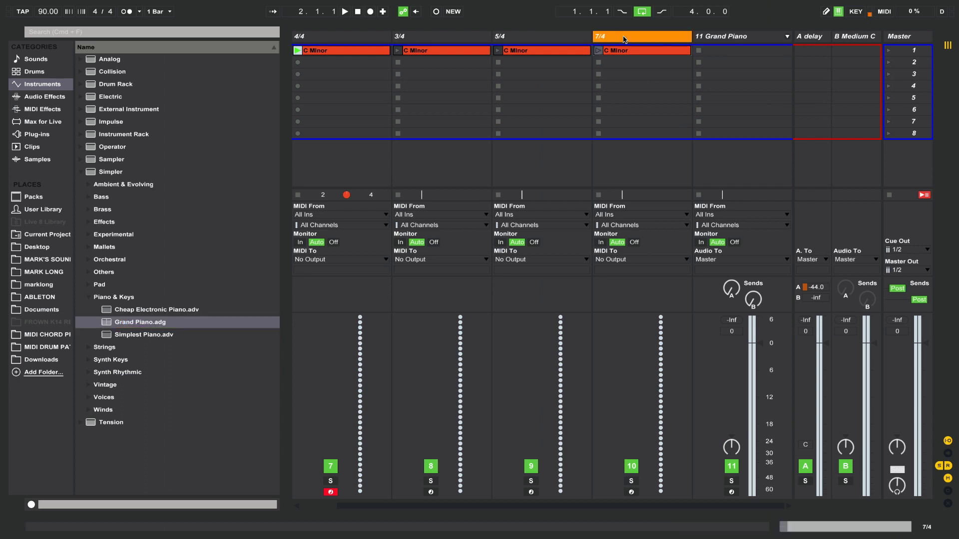
pyautogui.keyDown('shift'); pyautogui.click(321, 41); pyautogui.keyUp('shift')
pyautogui.click(358, 260)
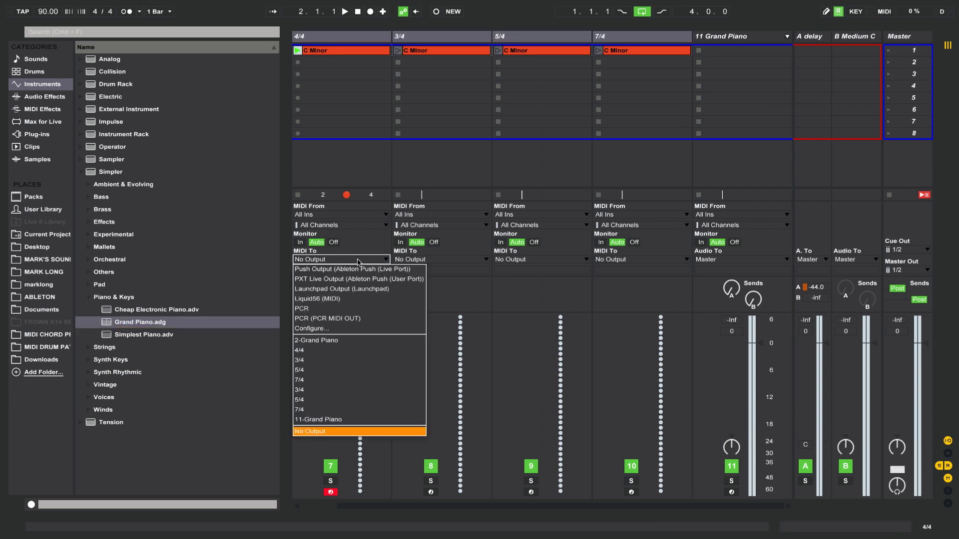
pyautogui.click(357, 341)
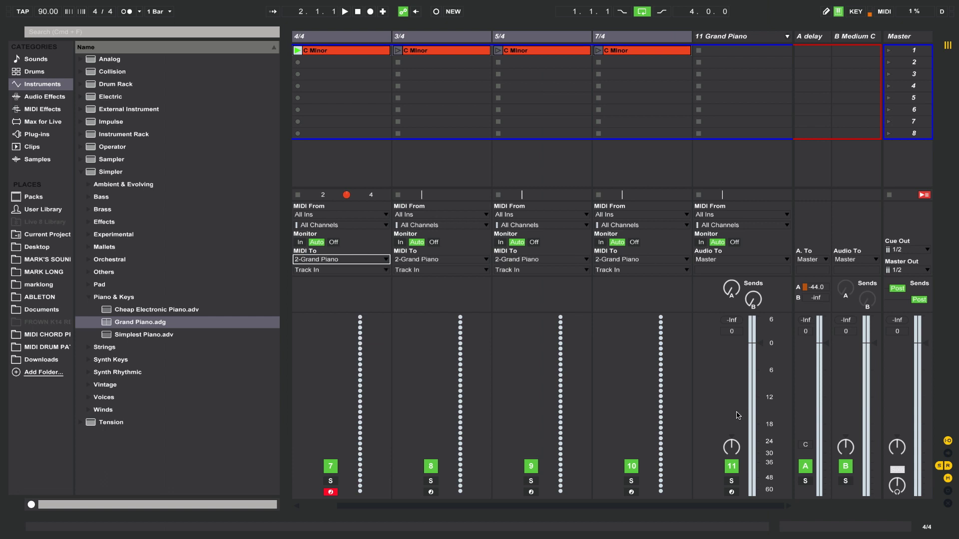
pyautogui.click(701, 243)
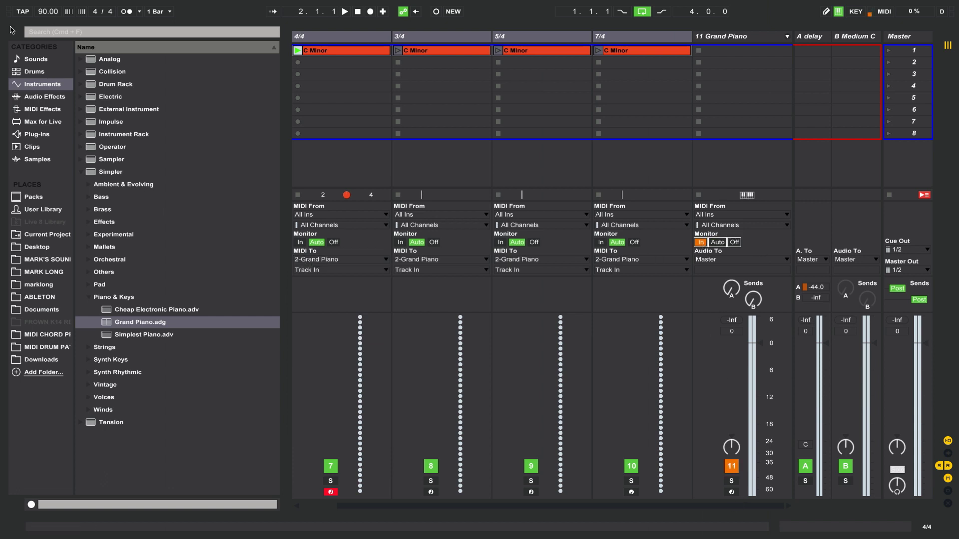
pyautogui.press('super+g')
pyautogui.click(10, 30)
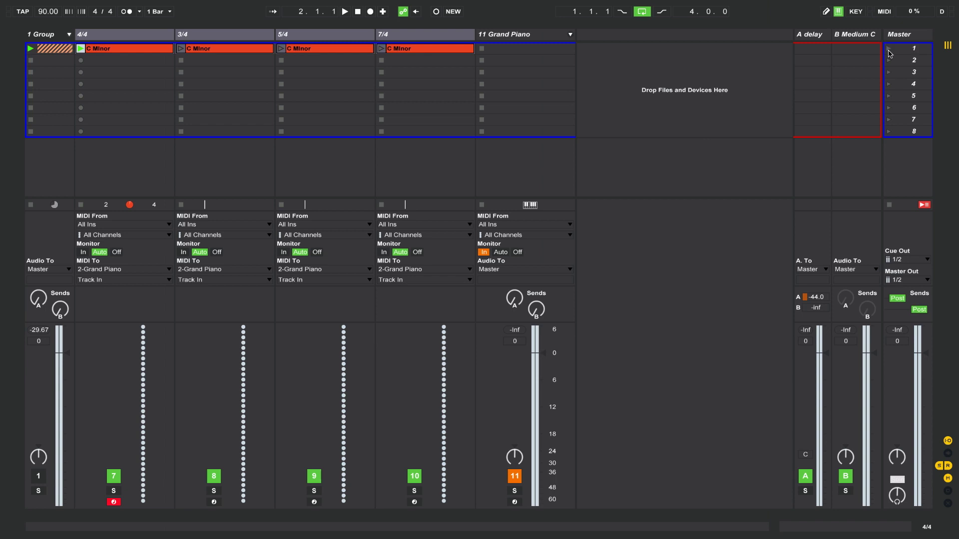
# Step: Launch scene 1 and add a one-beat C2 note at the start of the 4/4 track's clip, using a 1/4 grid
pyautogui.click(889, 50)
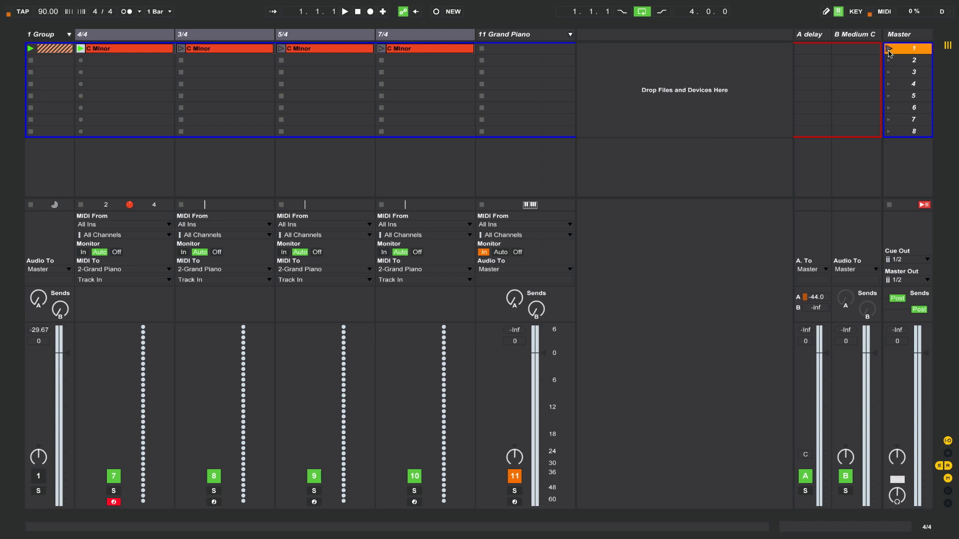
pyautogui.doubleClick(120, 48)
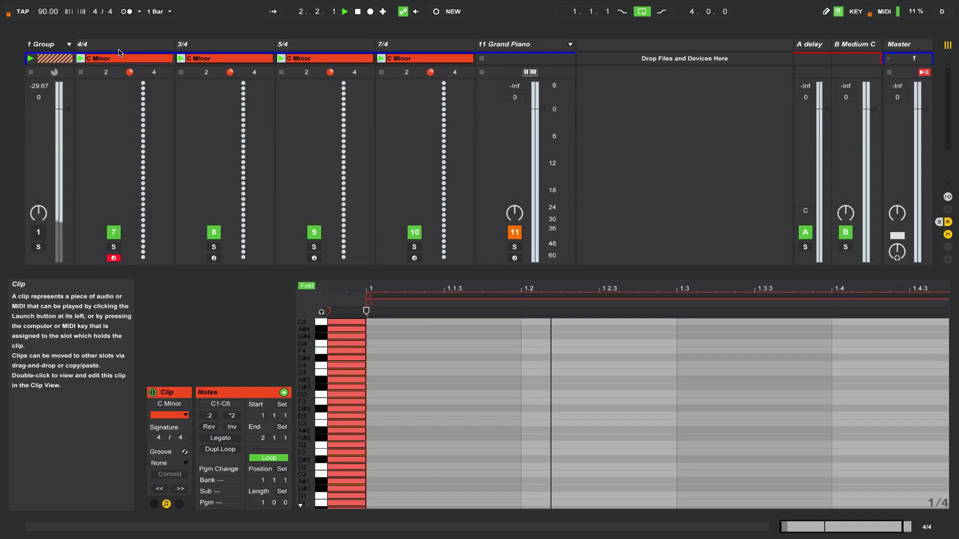
pyautogui.moveTo(502, 287); pyautogui.dragTo(494, 285)
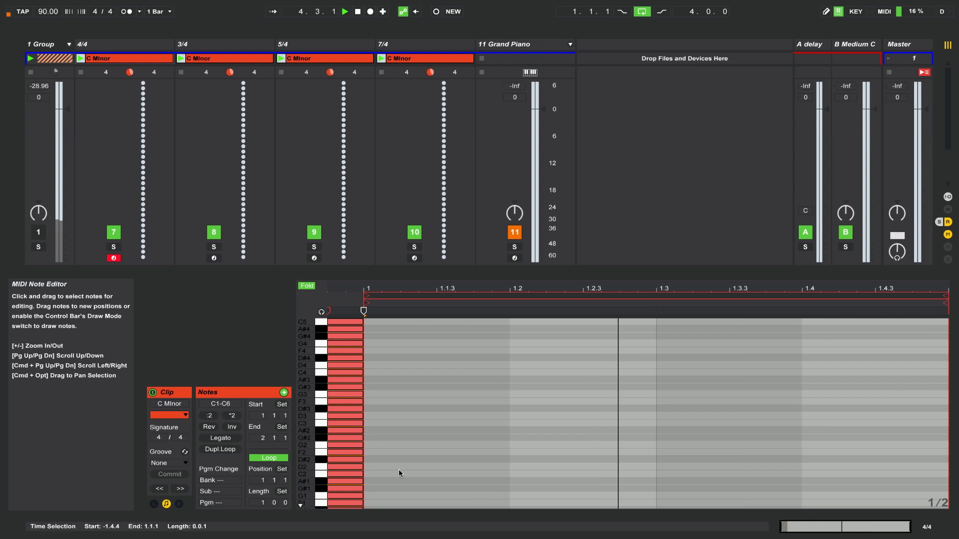
pyautogui.doubleClick(417, 475)
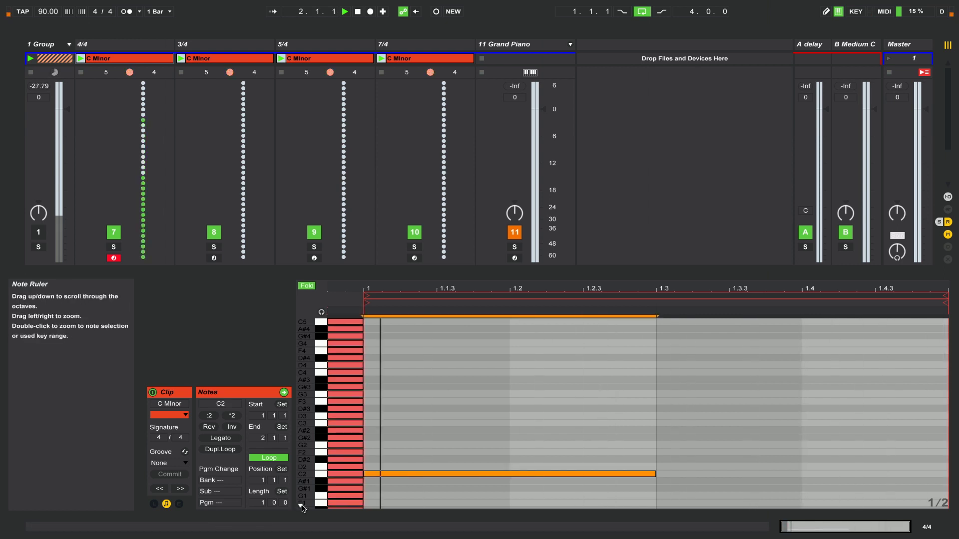
pyautogui.doubleClick(410, 475)
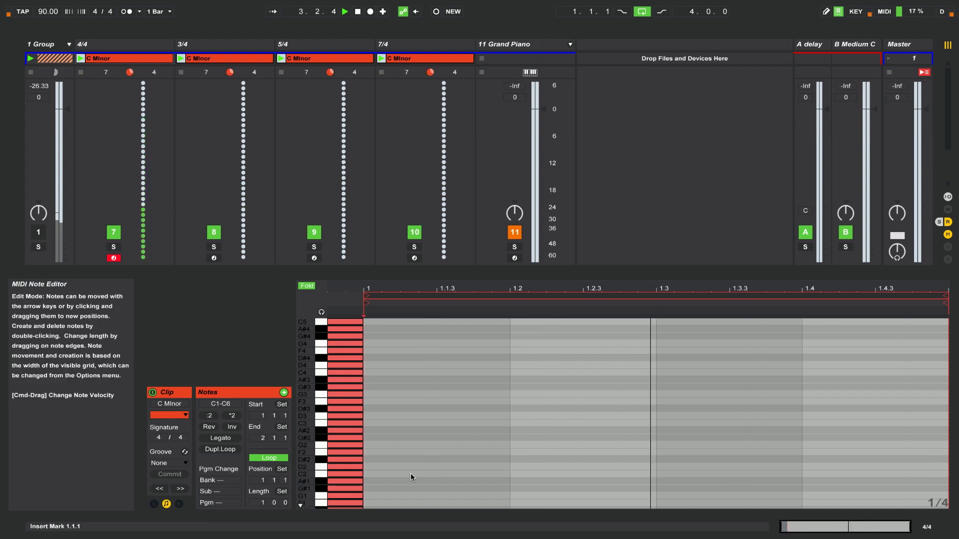
pyautogui.doubleClick(410, 473)
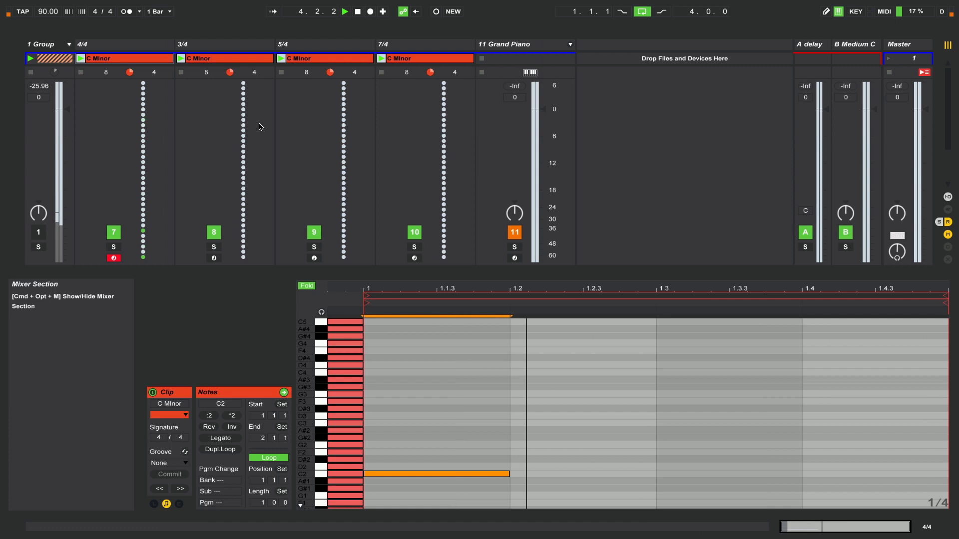
# Step: Disarm the 4/4 track and route its MIDI output to 11-Grand Piano
pyautogui.click(114, 259)
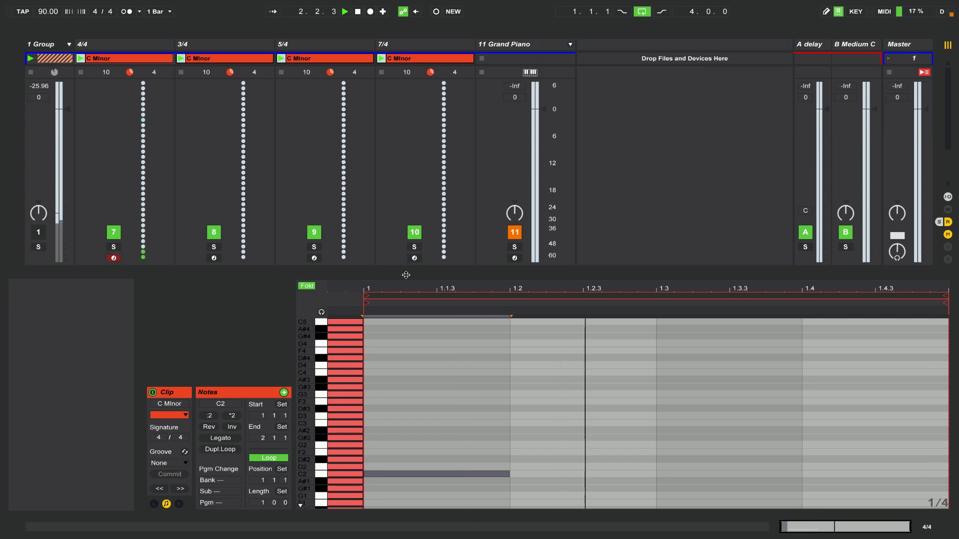
pyautogui.moveTo(405, 275); pyautogui.dragTo(406, 514)
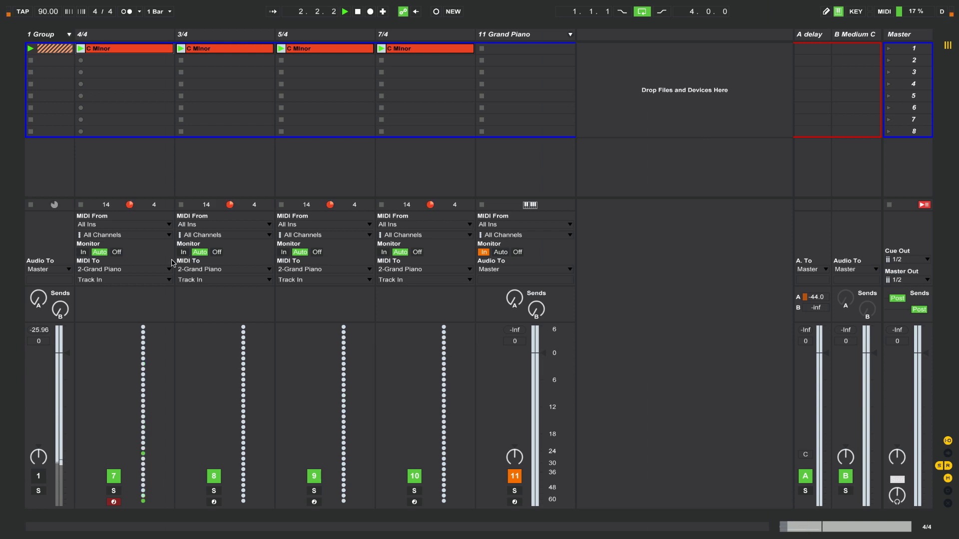
pyautogui.click(133, 270)
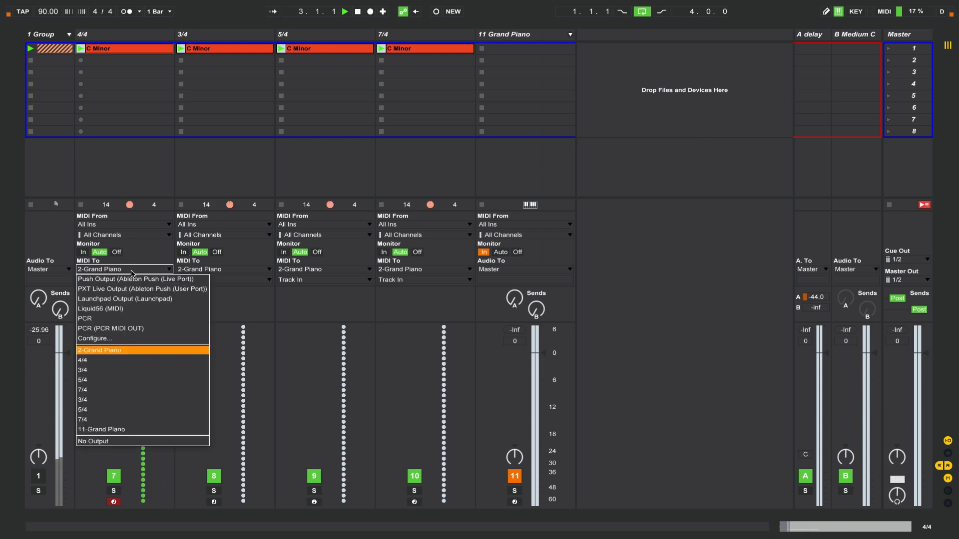
pyautogui.click(155, 430)
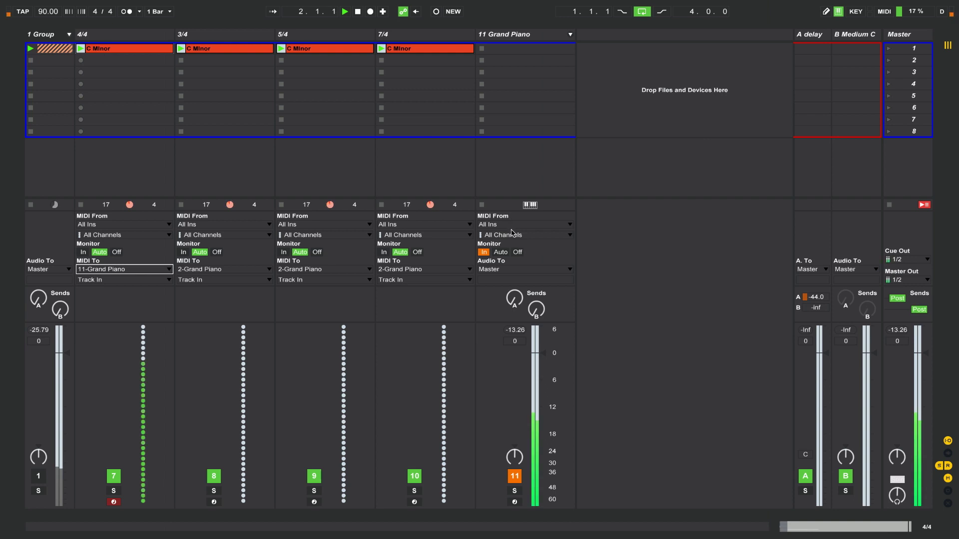
# Step: Reopen the 4/4 track's clip and lower the C2 note's velocity to 59
pyautogui.doubleClick(102, 49)
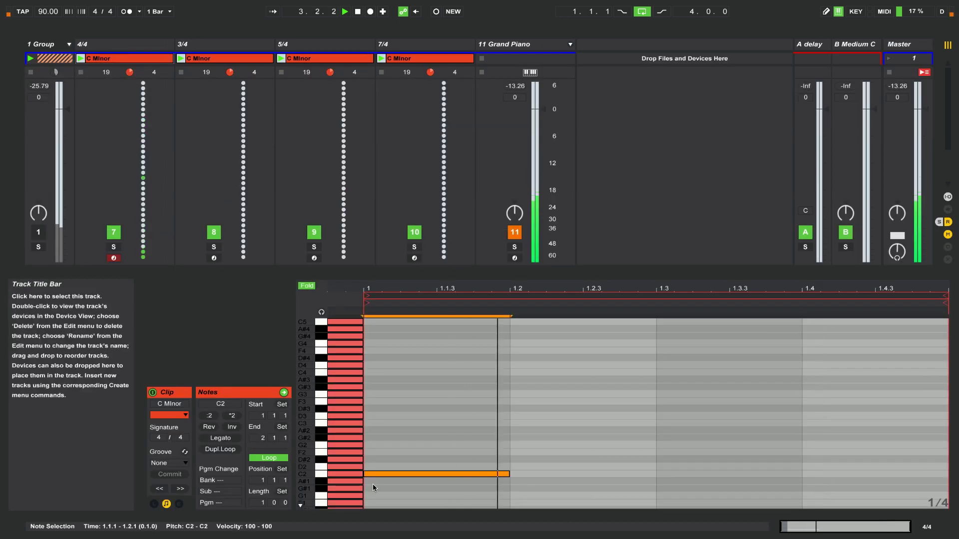
pyautogui.click(300, 505)
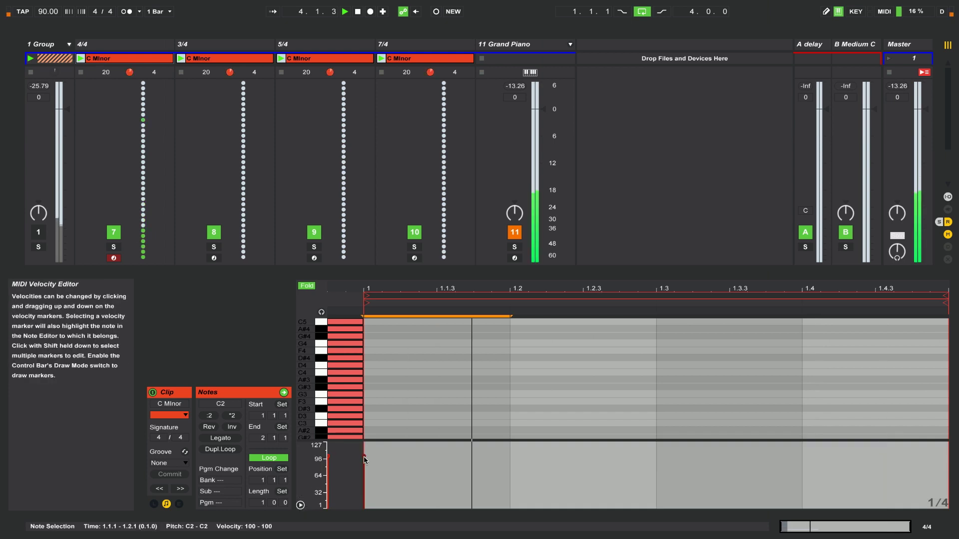
pyautogui.moveTo(365, 460); pyautogui.dragTo(364, 477)
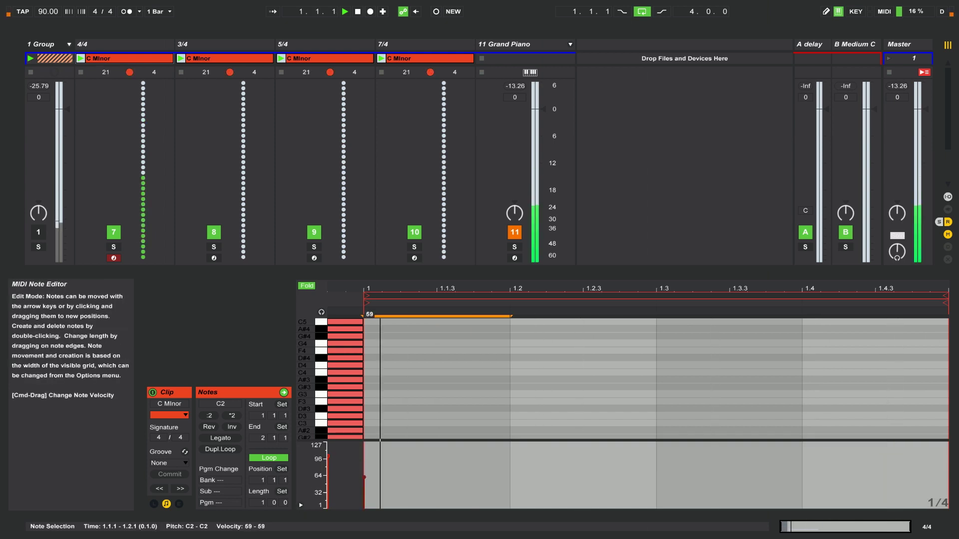
# Step: Duplicate the C2 note onto beat two, raise the copy to G2, and duplicate that G2 note onto beat three
pyautogui.scroll(-6, 423, 369)
pyautogui.scroll(-2, 424, 370)
pyautogui.press('super+d')
pyautogui.press('Up')
pyautogui.press('Up')
pyautogui.press('Up')
pyautogui.press('Down')
pyautogui.press('Down')
pyautogui.press('Down')
pyautogui.press('Up')
pyautogui.press('Up')
pyautogui.press('Up')
pyautogui.press('Up')
pyautogui.press('Up')
pyautogui.press('Up')
pyautogui.press('Up')
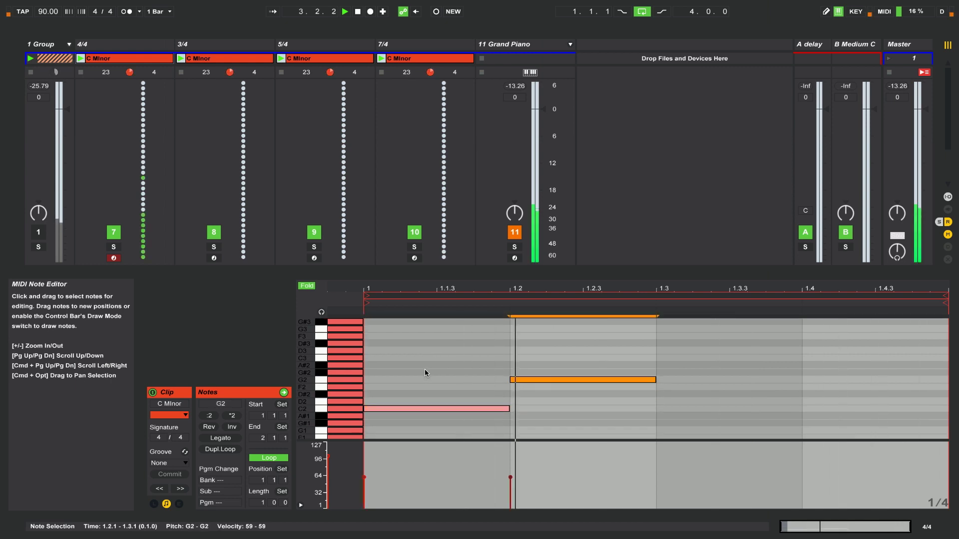
pyautogui.press('super+d')
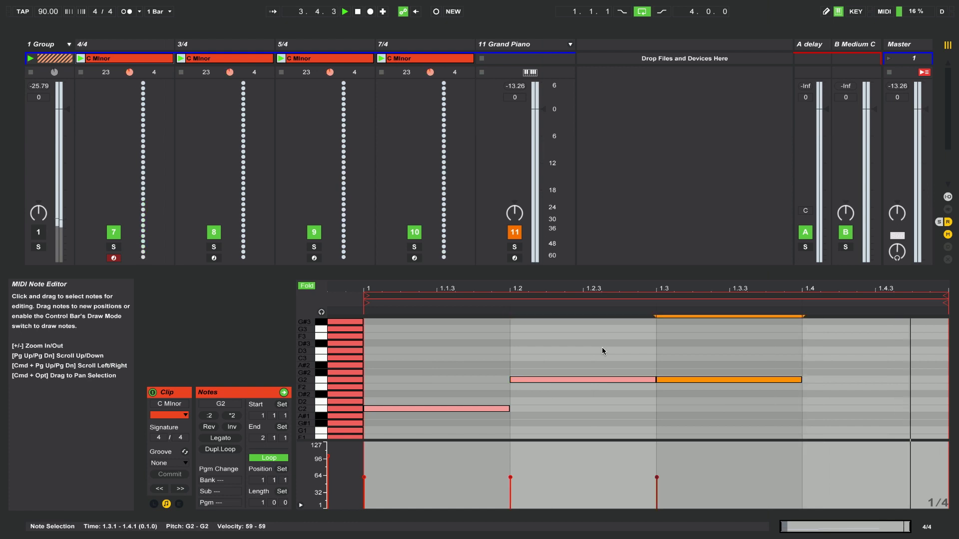
# Step: Raise the 4/4 clip's beat-three note from the G row to A#2
pyautogui.press('Up')
pyautogui.press('Up')
pyautogui.press('Up')
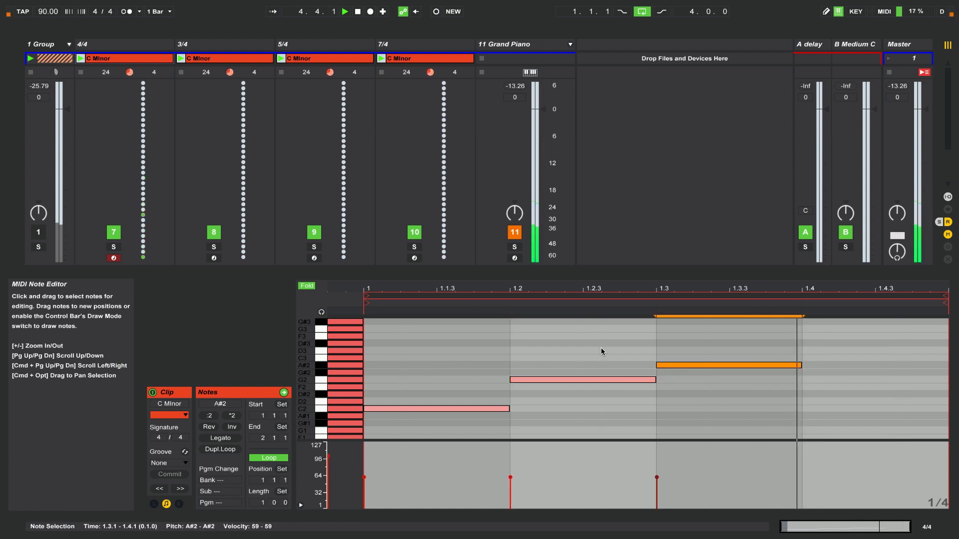
# Step: Duplicate the A#2 note onto beat four and lower the copy to D#2
pyautogui.press('super+d')
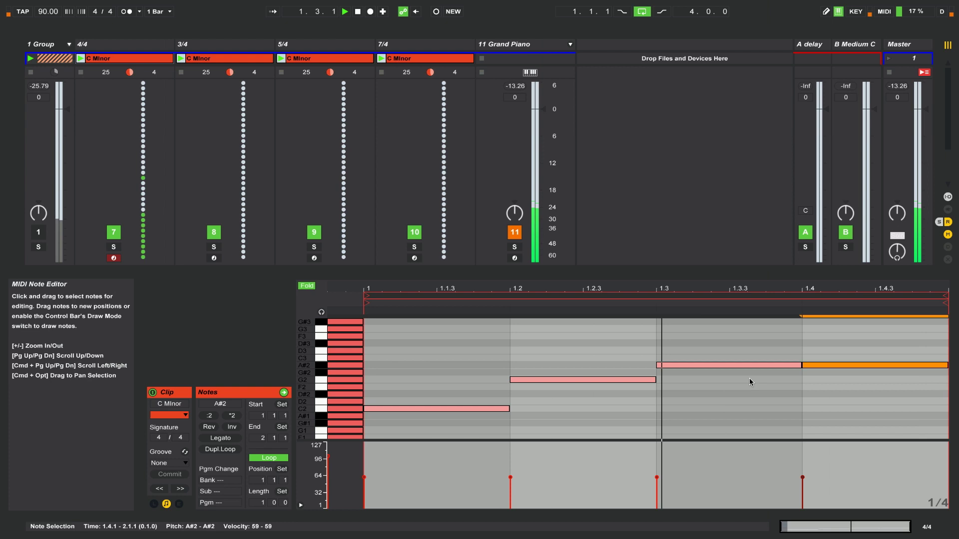
pyautogui.press('Down')
pyautogui.press('Down')
pyautogui.press('Down')
pyautogui.press('Down')
pyautogui.press('Down')
pyautogui.press('Down')
pyautogui.press('Down')
pyautogui.press('Down')
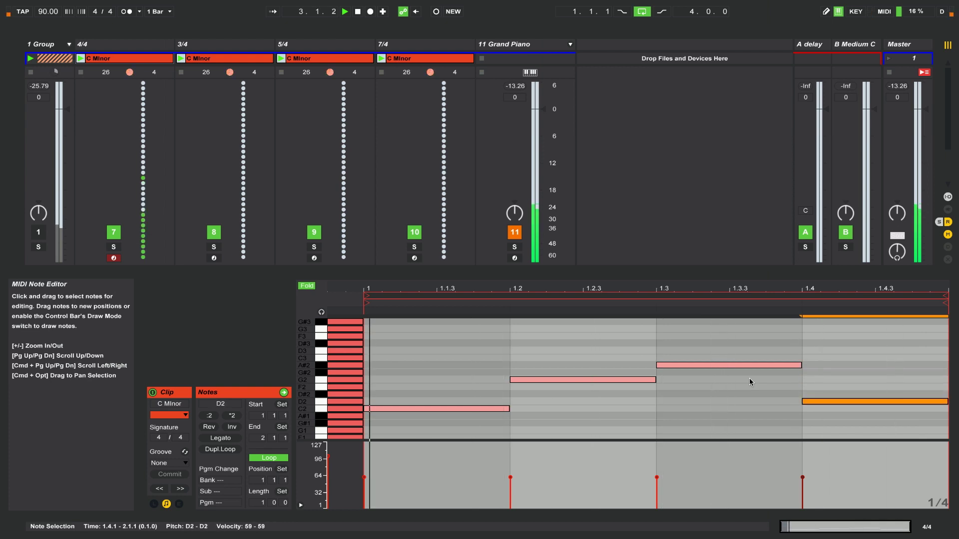
pyautogui.press('Up')
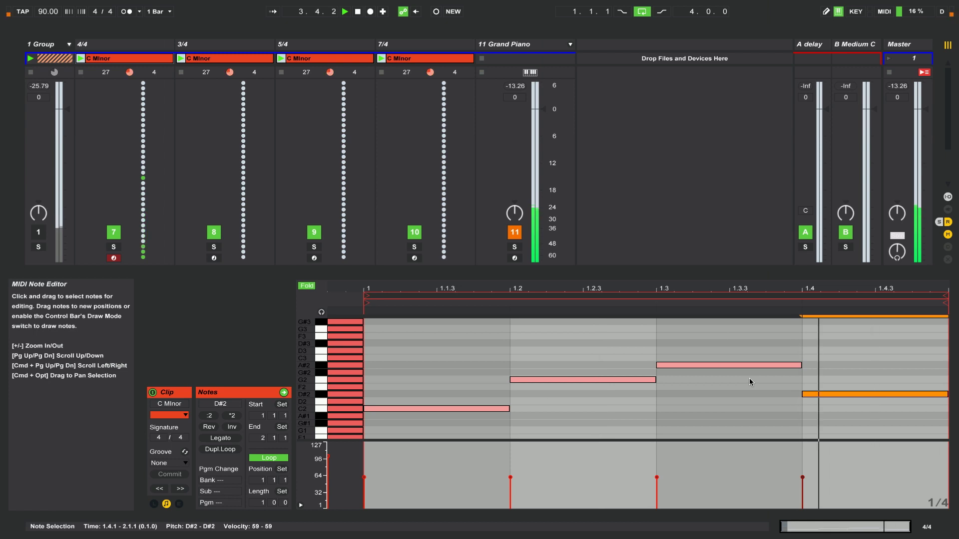
# Step: Duplicate the 4/4 clip's looped bar to make two bars and lower the last note of bar two to D2
pyautogui.click(599, 293)
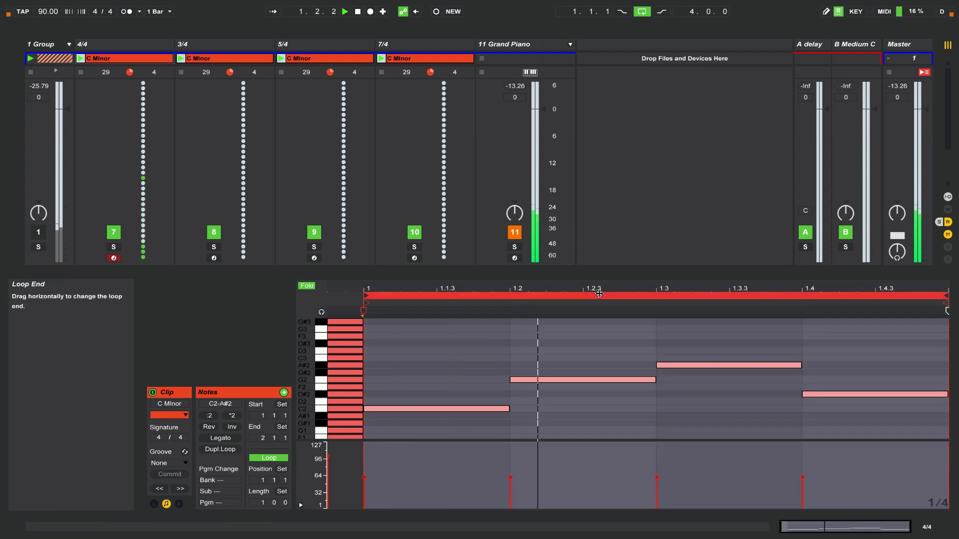
pyautogui.press('super+d')
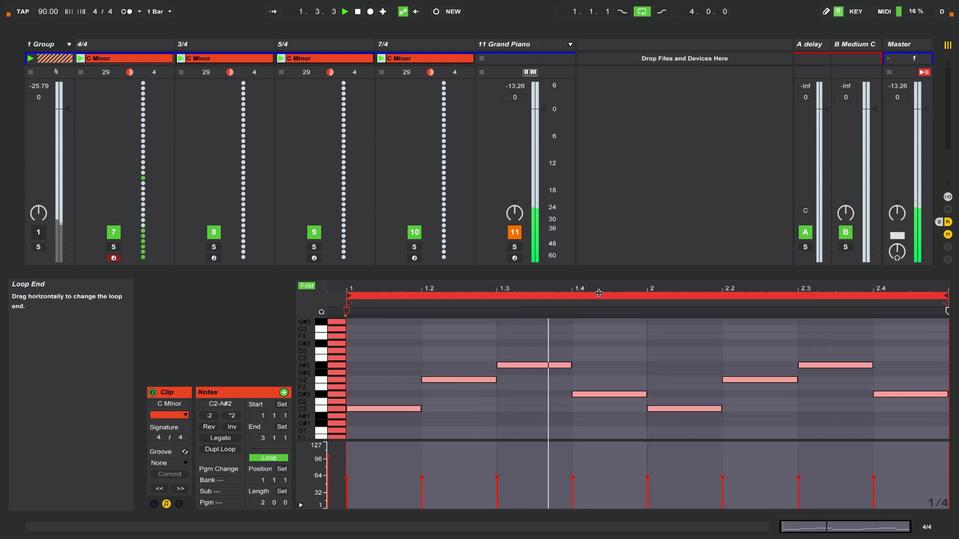
pyautogui.click(895, 395)
pyautogui.press('Down')
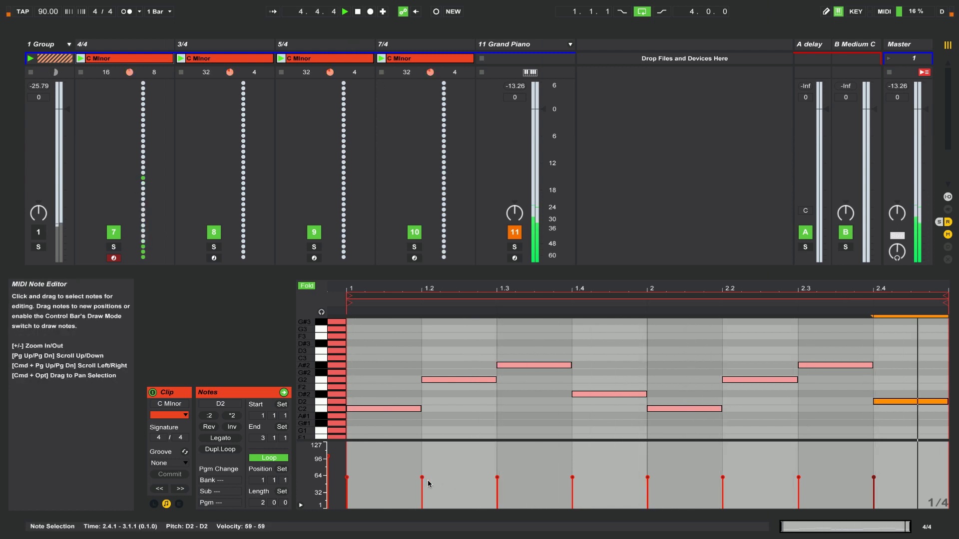
# Step: Lower the velocities in bar one: G2 to 34, A#2 to 54 and D#2 to 28
pyautogui.moveTo(422, 478); pyautogui.dragTo(422, 491)
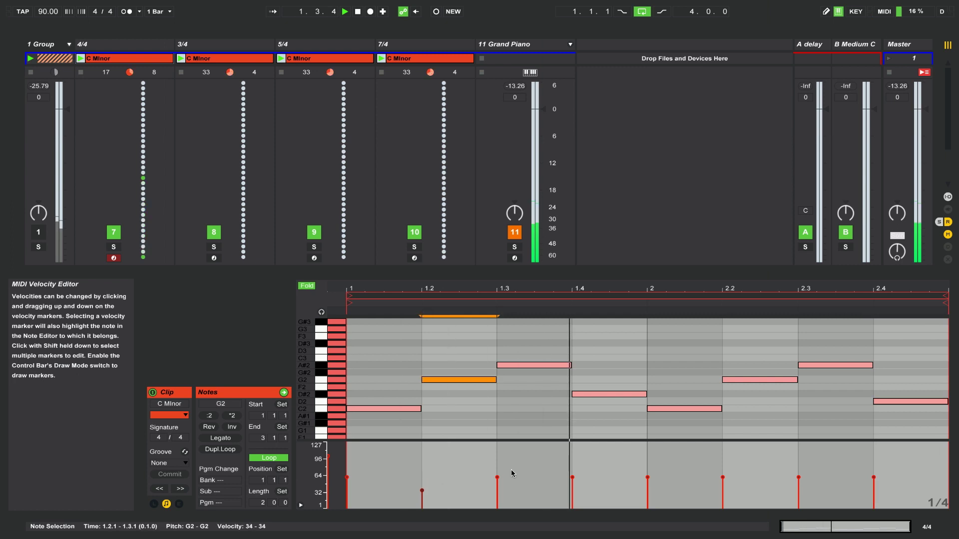
pyautogui.moveTo(497, 478); pyautogui.dragTo(497, 480)
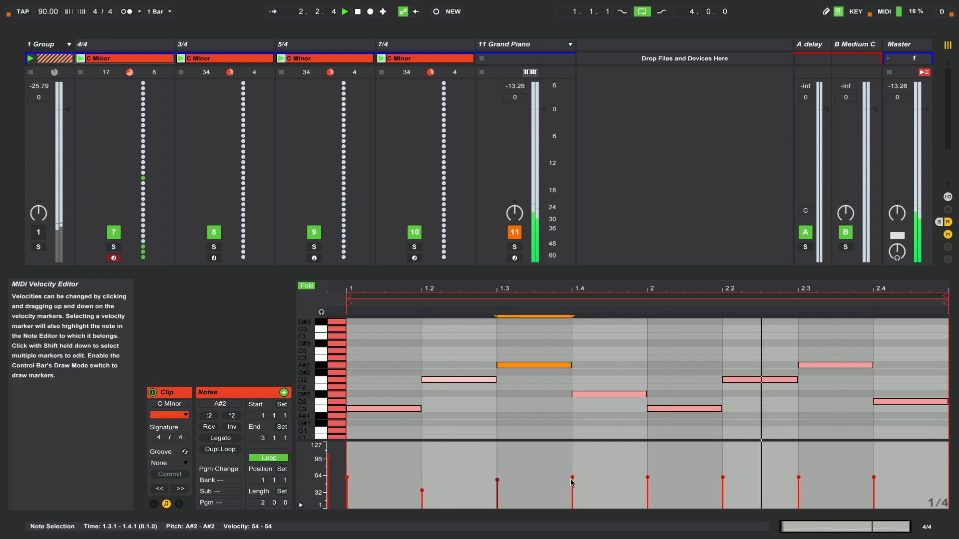
pyautogui.moveTo(572, 483); pyautogui.dragTo(572, 494)
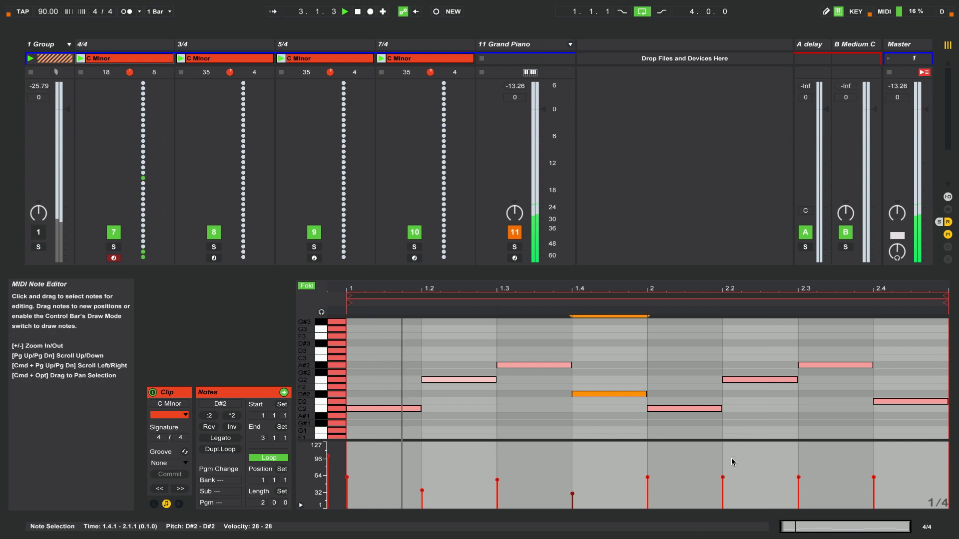
# Step: Lower bar two's velocities, with G2 at 37 and softer A#2 and D2 notes, and soften bar one's A#2 slightly more
pyautogui.moveTo(722, 477); pyautogui.dragTo(722, 489)
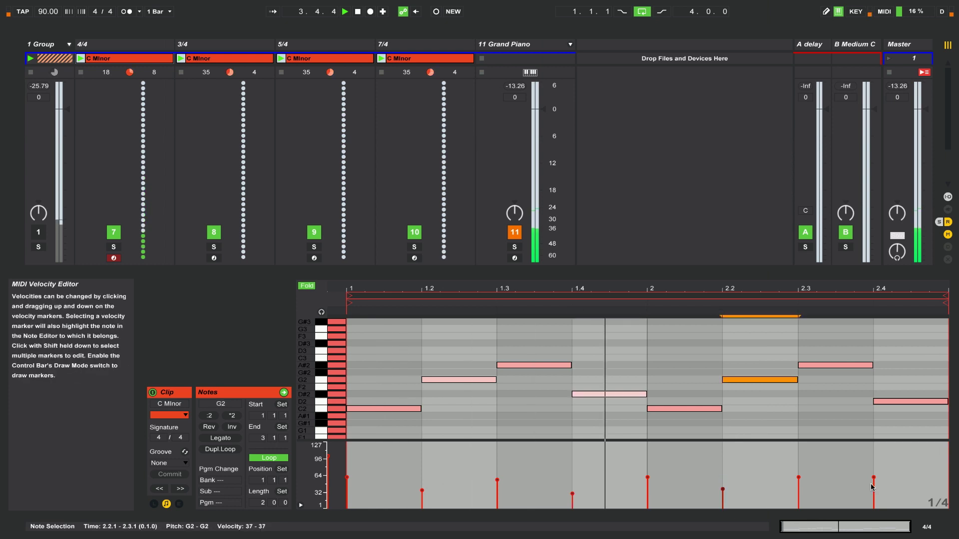
pyautogui.moveTo(798, 477); pyautogui.dragTo(798, 481)
pyautogui.moveTo(874, 477); pyautogui.dragTo(874, 496)
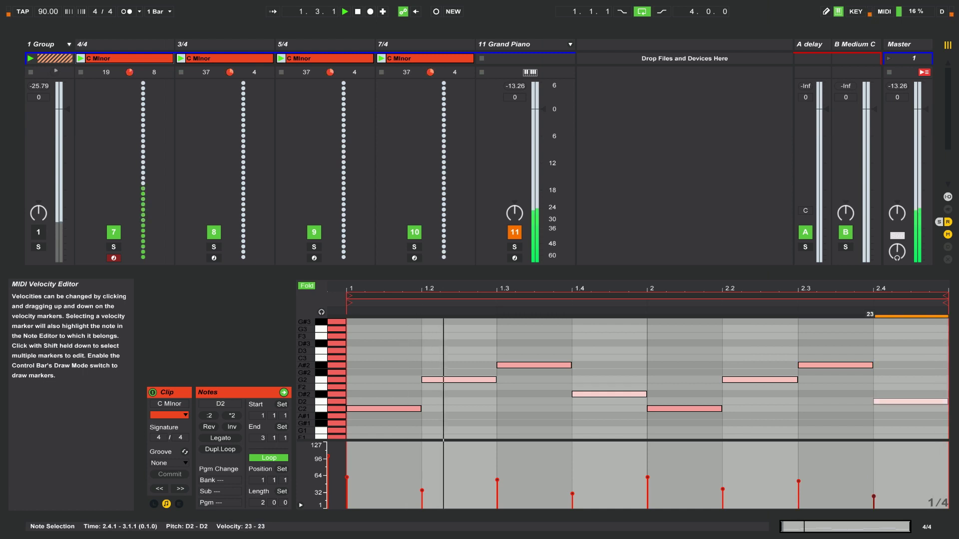
pyautogui.click(497, 479)
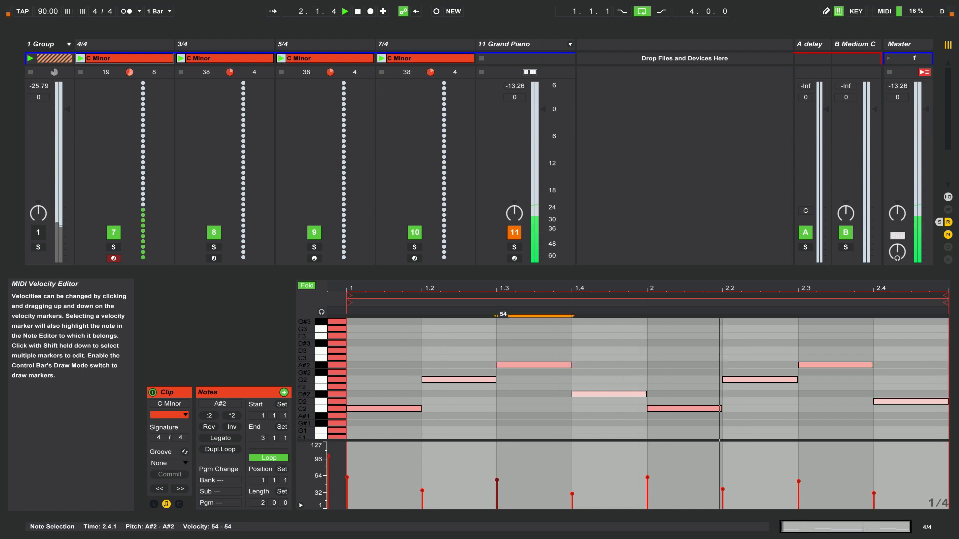
pyautogui.moveTo(497, 480); pyautogui.dragTo(497, 483)
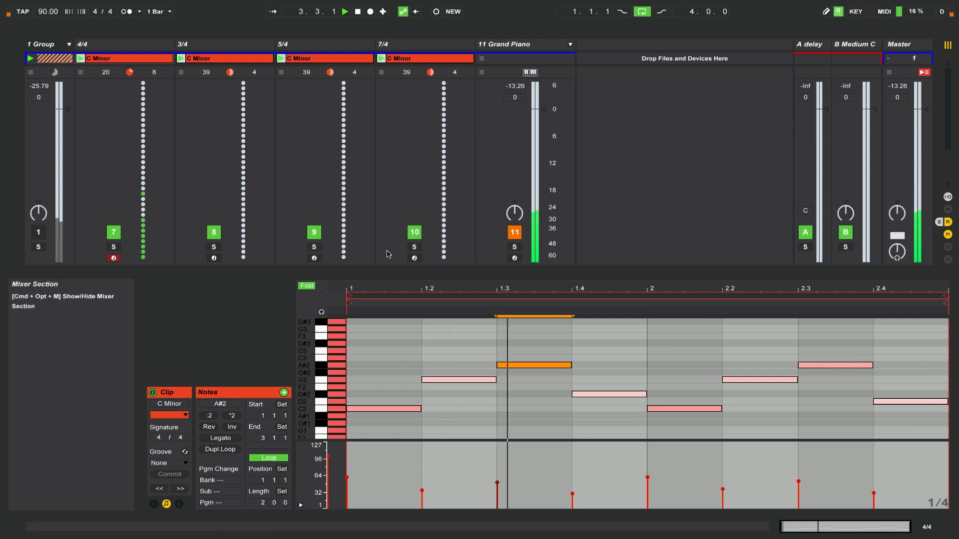
# Step: Open the 3/4 track's C Minor clip and set its time signature to 3/4
pyautogui.press('super+alt+l')
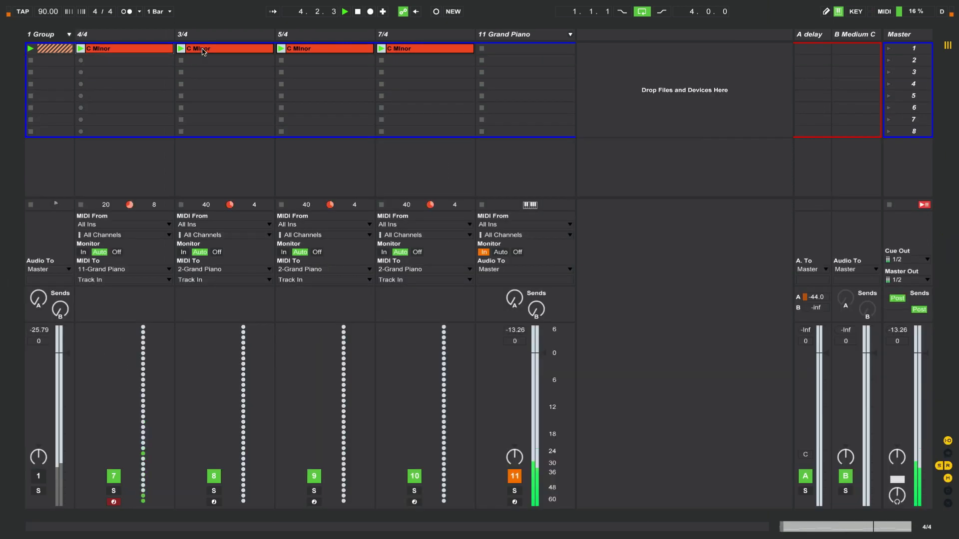
pyautogui.click(202, 49)
pyautogui.press('super+alt+l')
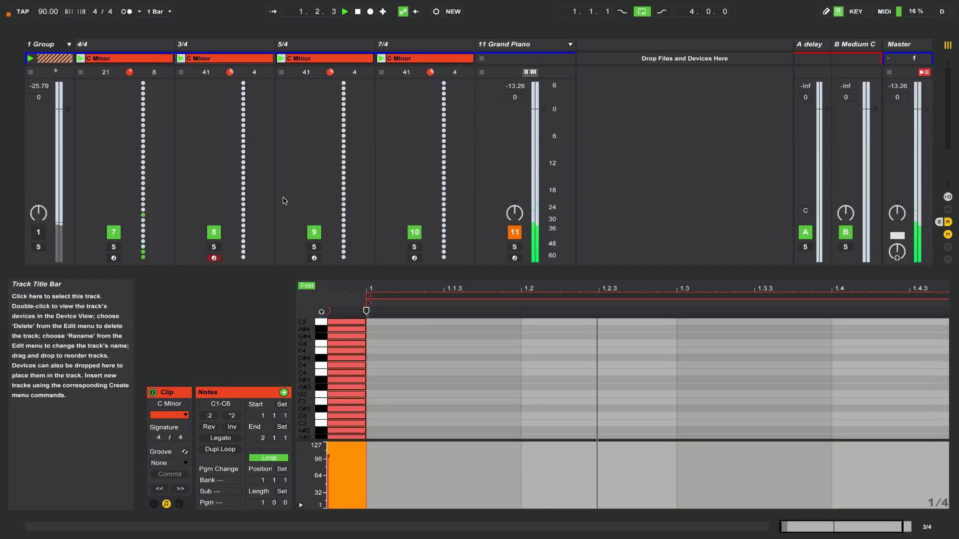
pyautogui.moveTo(159, 438); pyautogui.dragTo(159, 452)
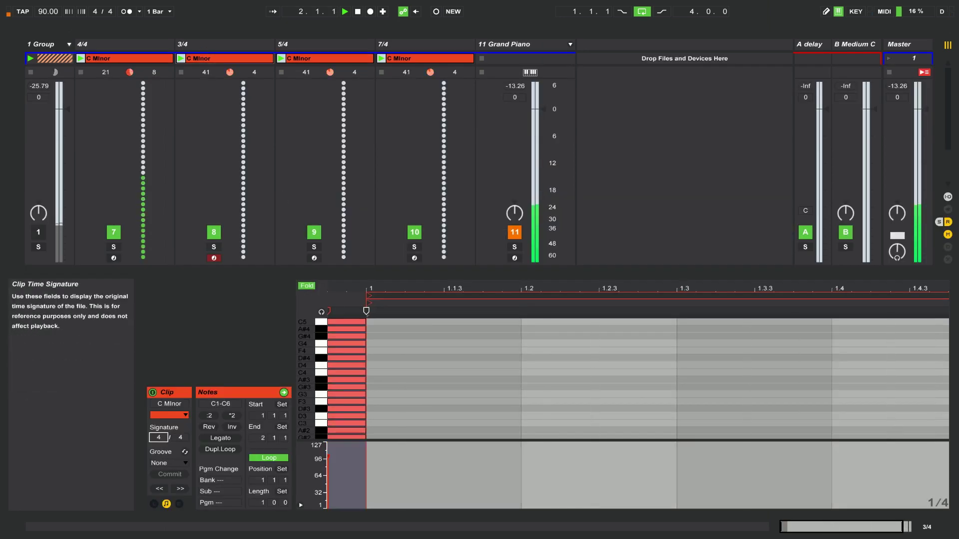
pyautogui.press('Up')
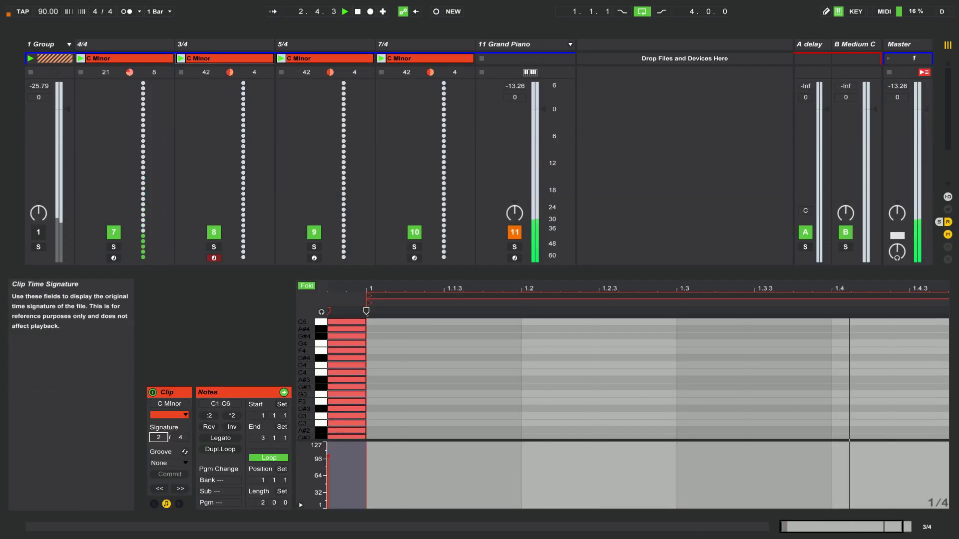
pyautogui.press('Up')
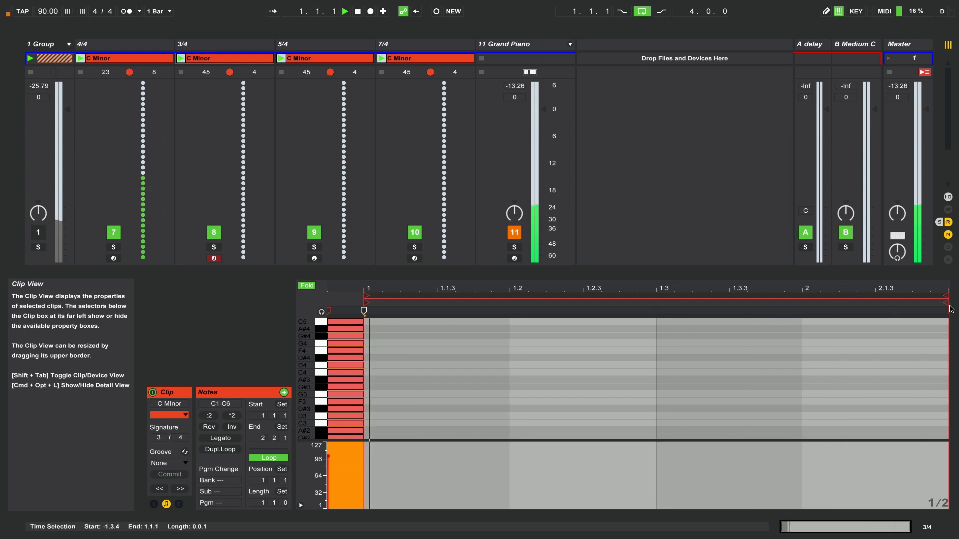
# Step: Shorten the 3/4 clip's loop to one three-beat bar ending at 2.1.1
pyautogui.click(838, 306)
pyautogui.moveTo(806, 307); pyautogui.dragTo(792, 299)
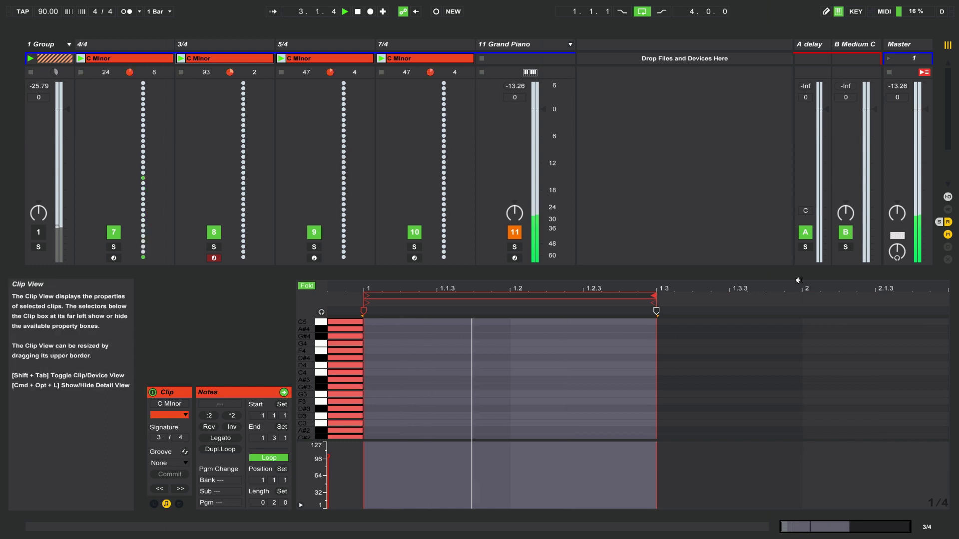
pyautogui.moveTo(808, 295); pyautogui.dragTo(802, 294)
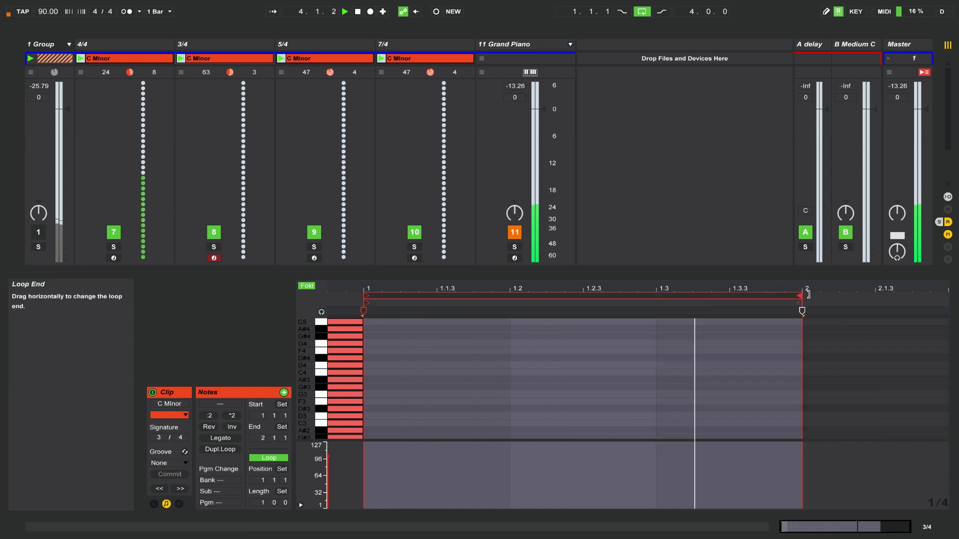
# Step: Add a one-beat C3 note at the start of the 3/4 clip and lower its velocity to 67
pyautogui.scroll(-3, 443, 392)
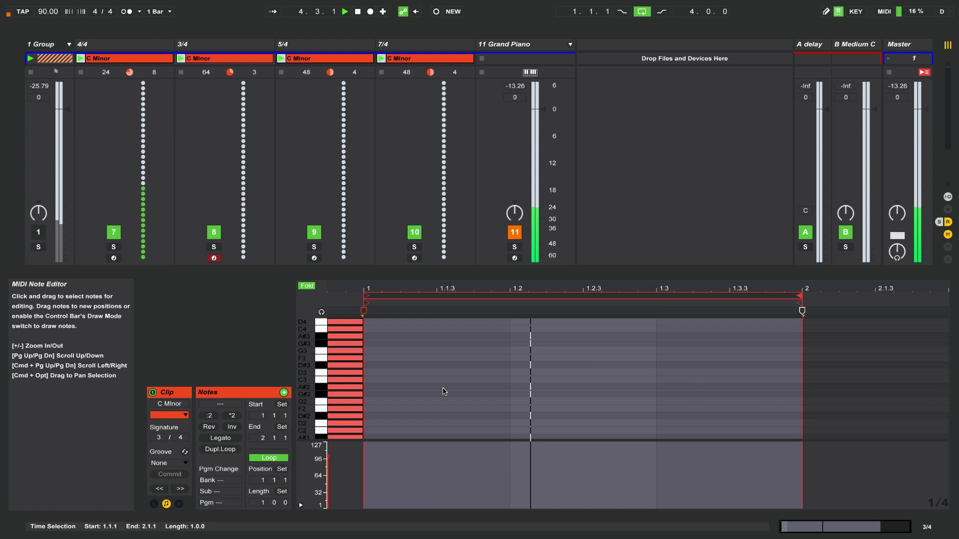
pyautogui.click(398, 381)
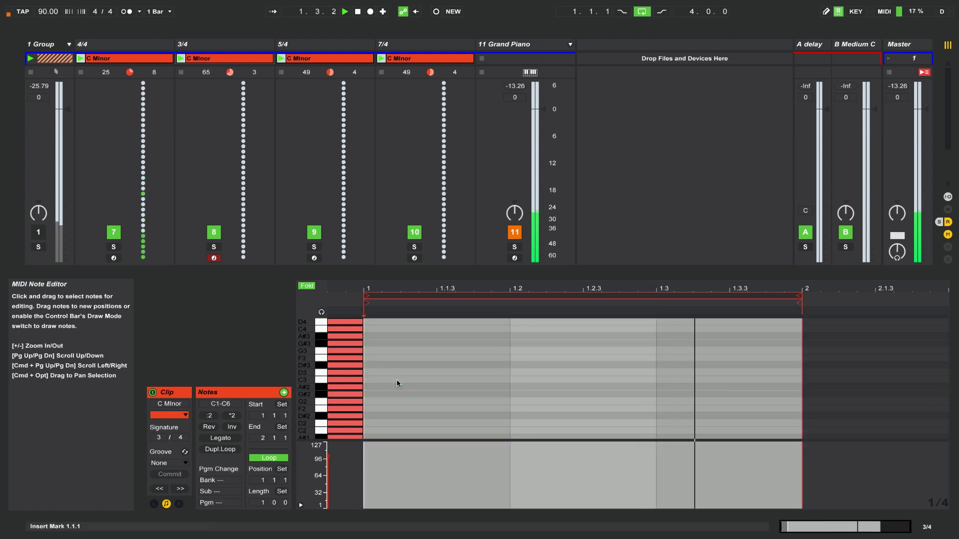
pyautogui.doubleClick(414, 379)
pyautogui.moveTo(364, 457); pyautogui.dragTo(364, 473)
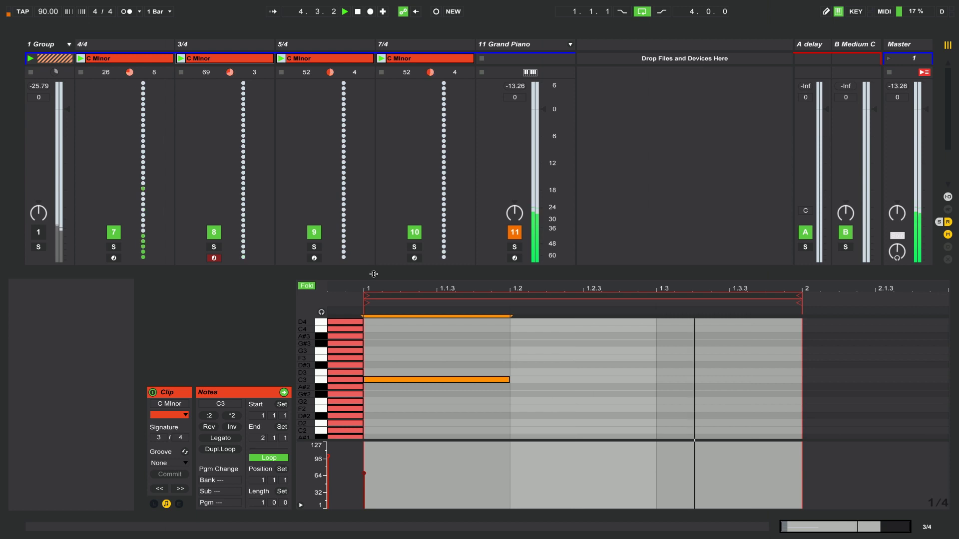
# Step: Select the 3/4, 5/4 and 7/4 tracks together and route their MIDI output to 11-Grand Piano
pyautogui.hotkey('ctrl', 'alt', 'l')
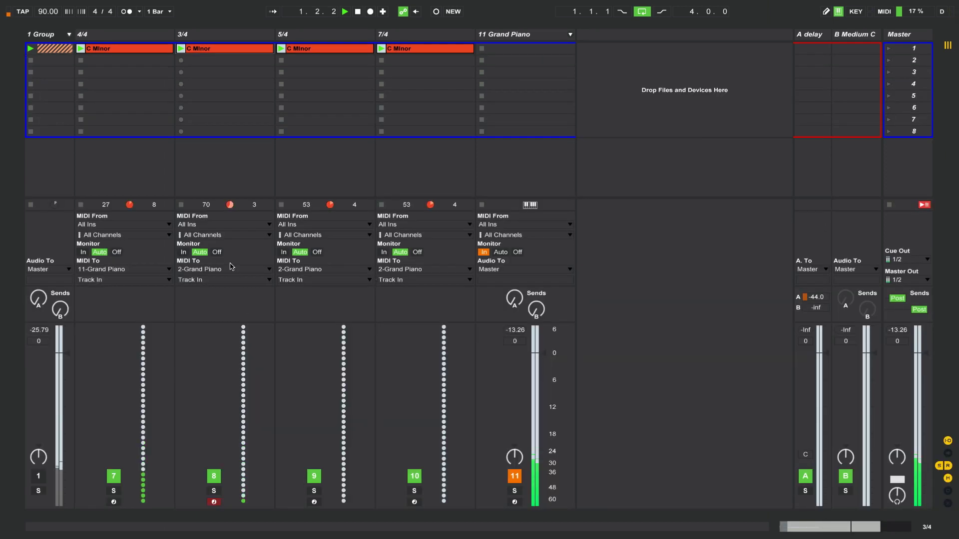
pyautogui.click(262, 36)
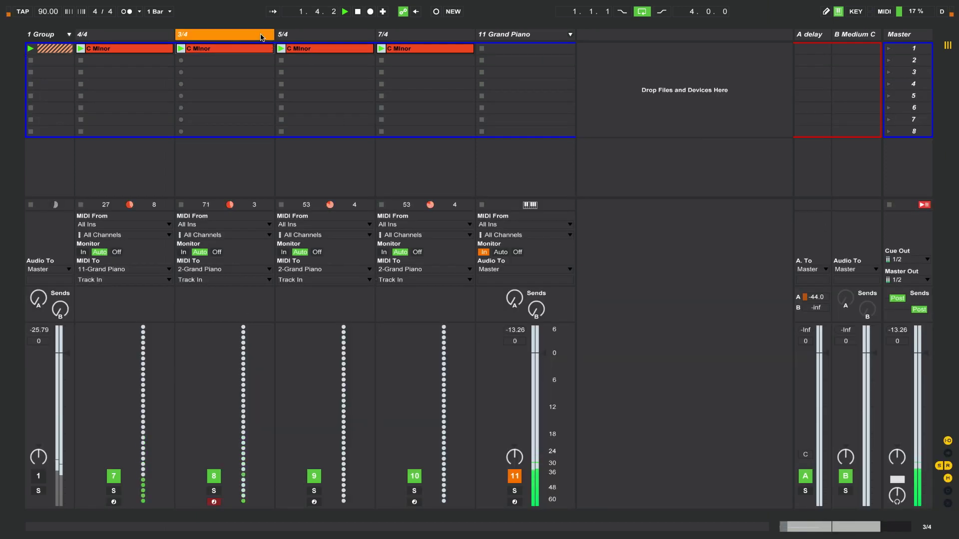
pyautogui.keyDown('shift'); pyautogui.click(427, 38); pyautogui.keyUp('shift')
pyautogui.click(212, 275)
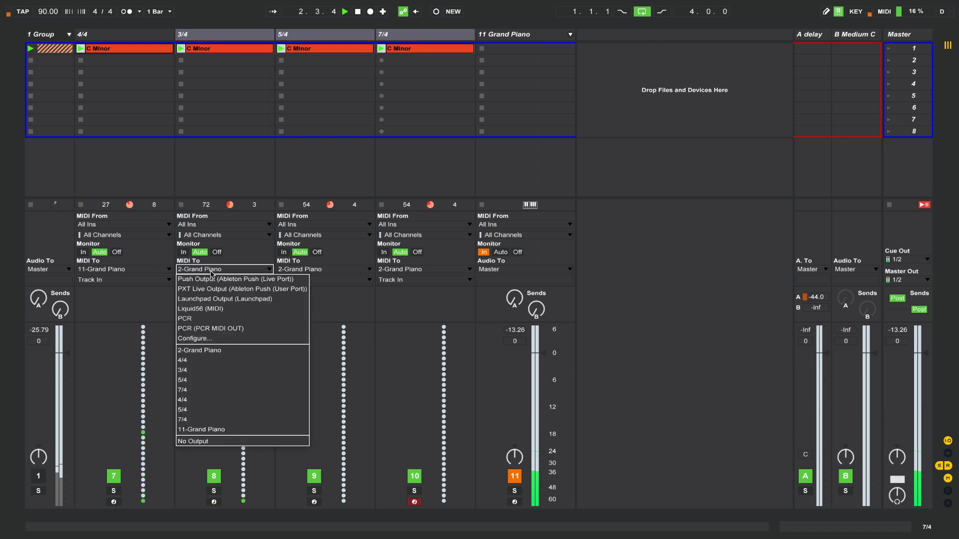
pyautogui.click(288, 429)
# Step: Reopen the 3/4 track's clip and add one-beat notes G3 on beat two and A#3 on beat three
pyautogui.hotkey('ctrl', 'z')
pyautogui.click(249, 49)
pyautogui.doubleClick(249, 48)
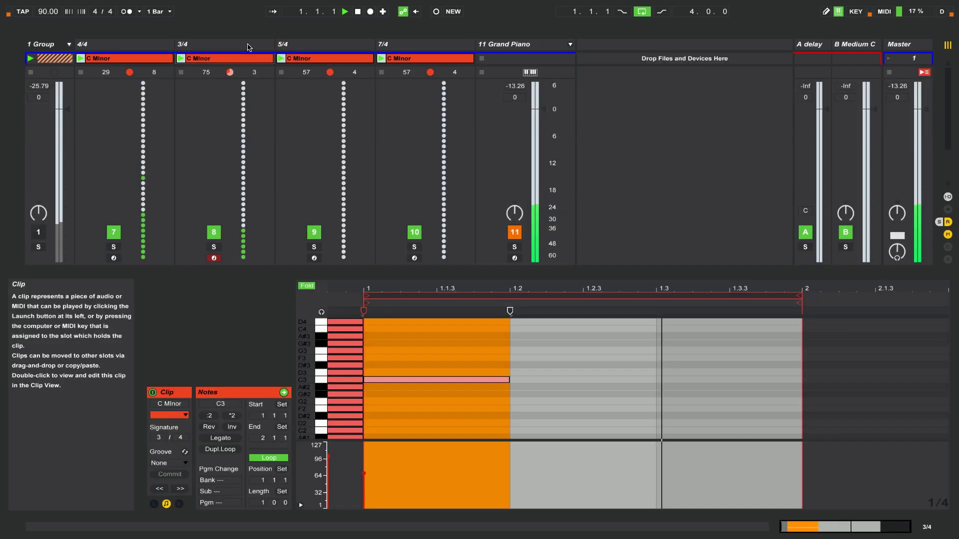
pyautogui.doubleClick(532, 350)
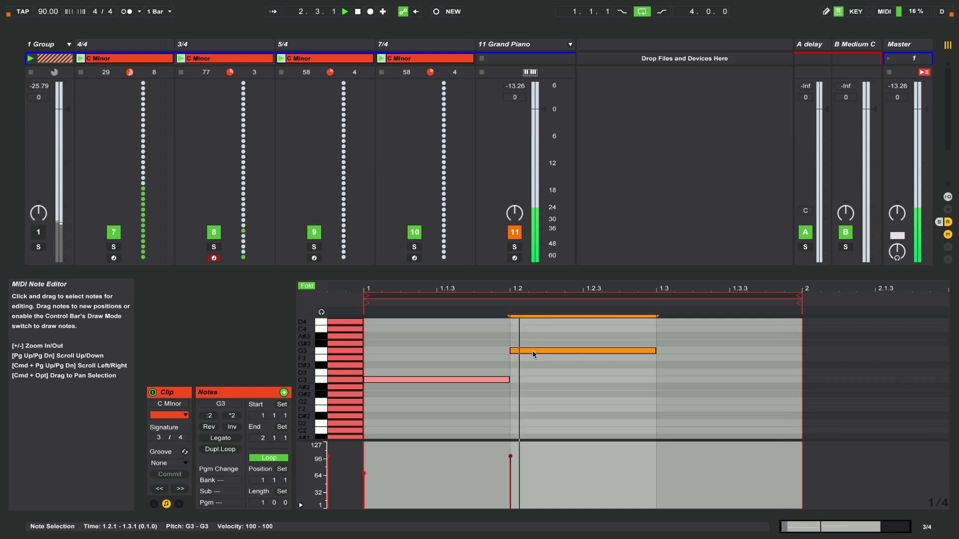
pyautogui.click(677, 334)
pyautogui.doubleClick(677, 334)
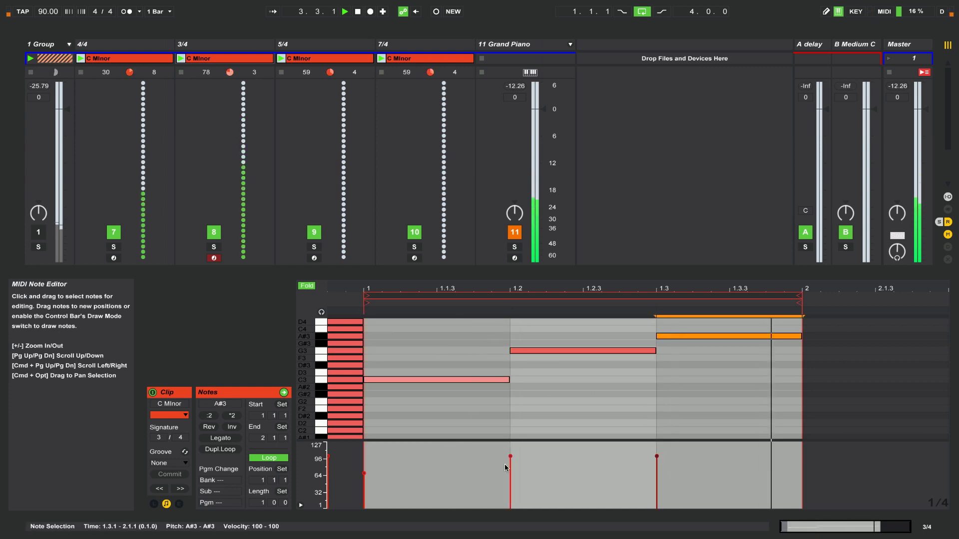
# Step: Lower the velocities of the G3 note to 34 and the A#3 note to 57
pyautogui.click(510, 457)
pyautogui.moveTo(510, 456); pyautogui.dragTo(510, 491)
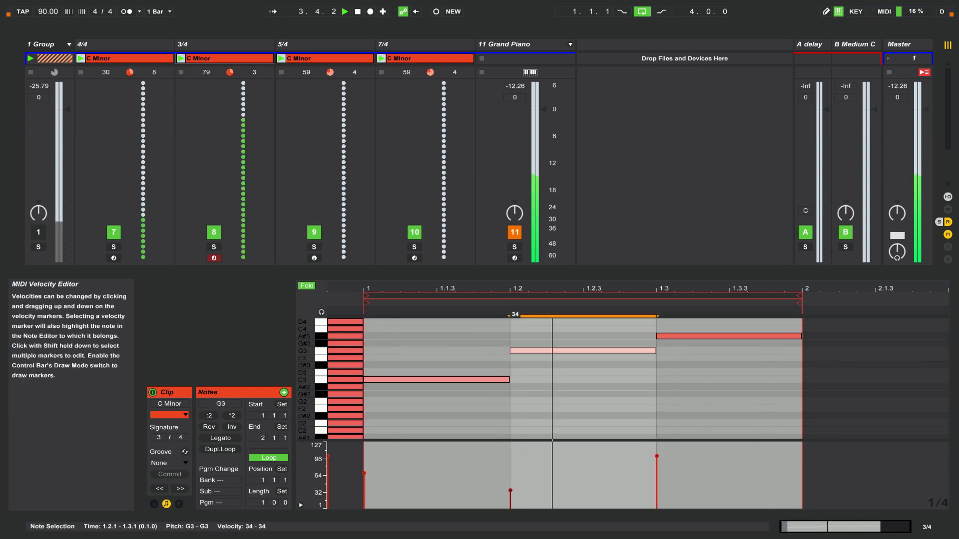
pyautogui.moveTo(657, 457); pyautogui.dragTo(656, 479)
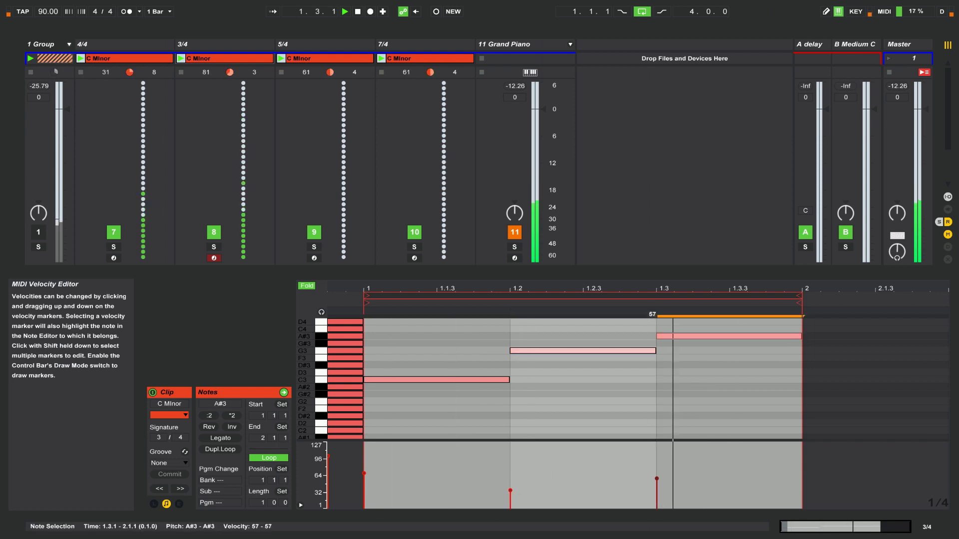
# Step: Duplicate the 3/4 clip's looped bar to make two bars and select the three notes in bar two
pyautogui.click(493, 294)
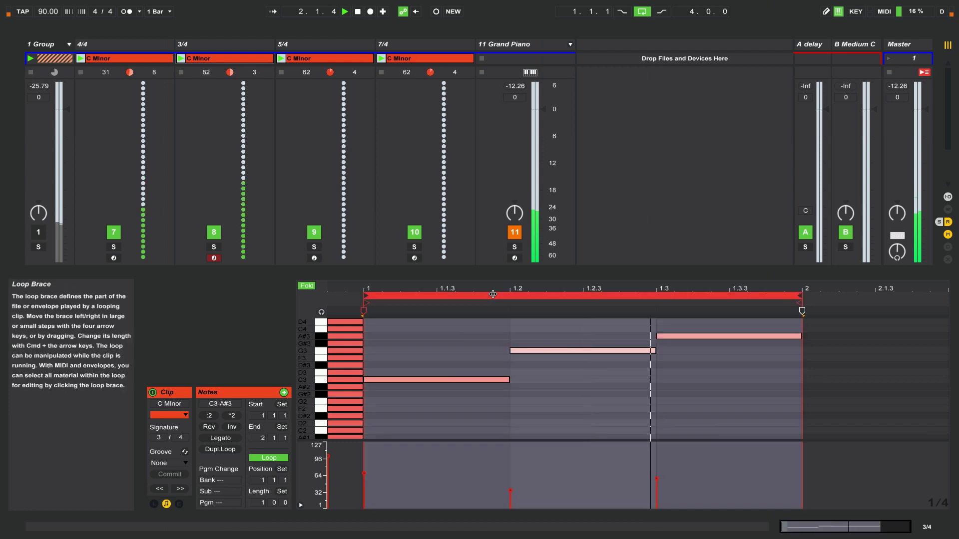
pyautogui.press('super+d')
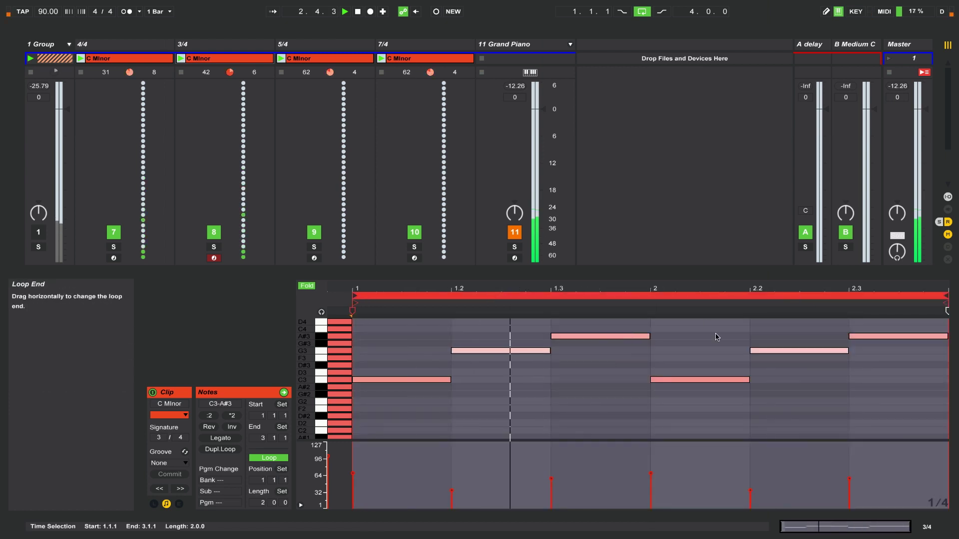
pyautogui.moveTo(677, 322)
pyautogui.mouseDown()
pyautogui.moveTo(856, 403)
pyautogui.moveTo(882, 397)
pyautogui.mouseUp()
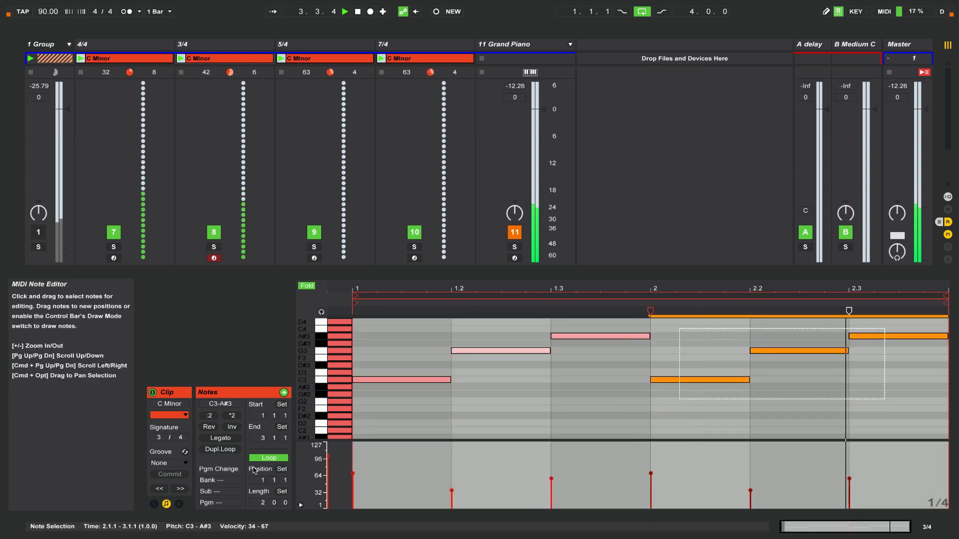
# Step: Reverse the selected bar-two notes in the 3/4 clip and raise the beat-three C3 note one octave to C4
pyautogui.click(209, 427)
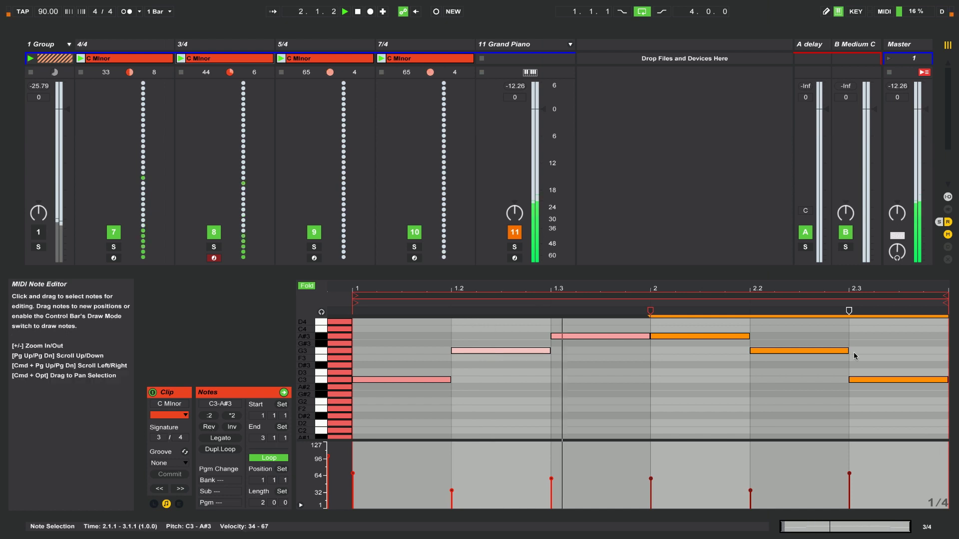
pyautogui.click(869, 381)
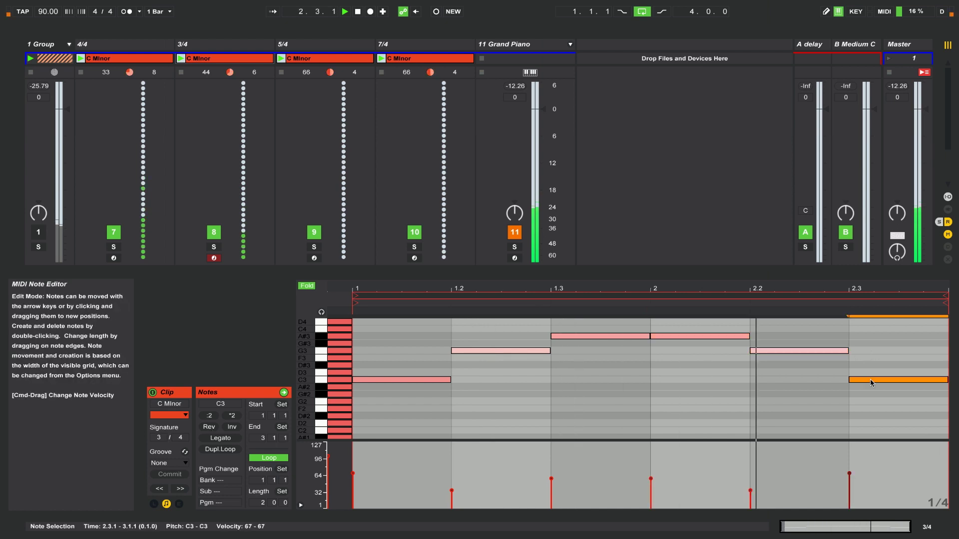
pyautogui.hotkey('shift', 'Up')
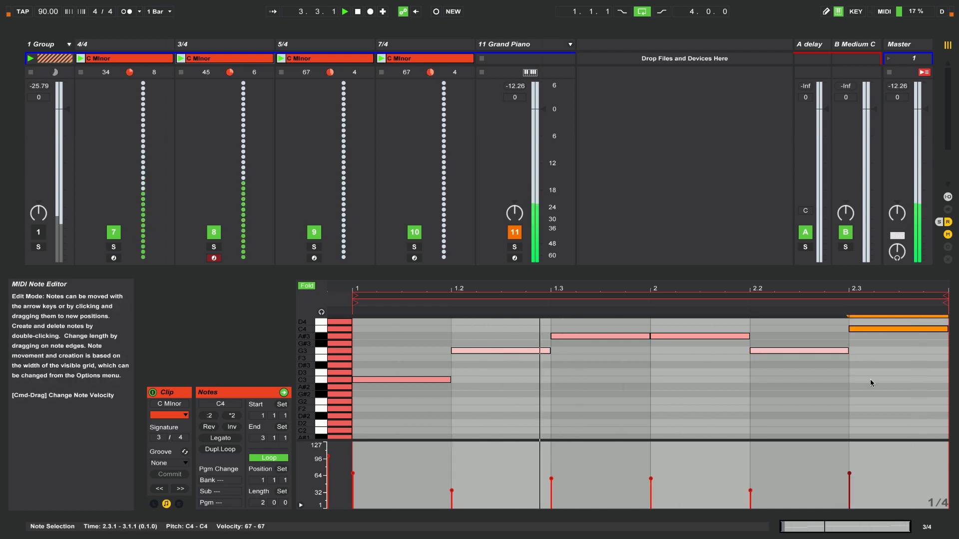
# Step: Lower the first note of bar two in the 3/4 clip to D3
pyautogui.click(679, 337)
pyautogui.press('Down')
pyautogui.press('Down')
pyautogui.press('Down')
pyautogui.press('Down')
pyautogui.press('Down')
pyautogui.press('Down')
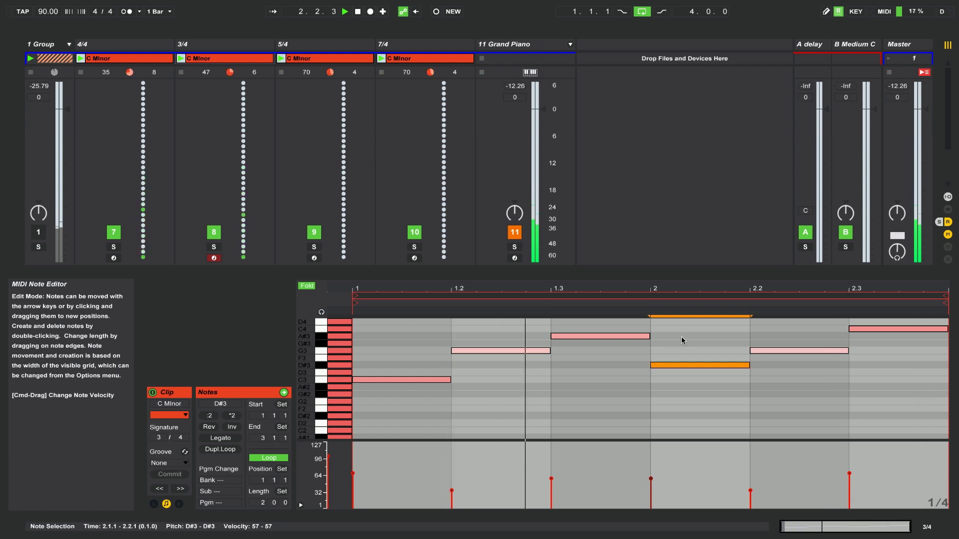
pyautogui.press('Down')
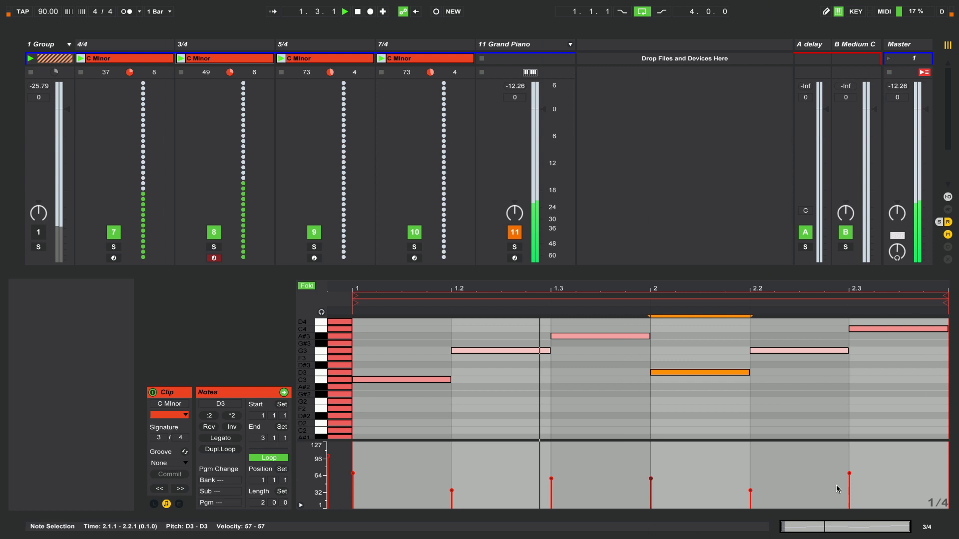
# Step: Set the velocities of C4 to 43 and bar one's A#3 to 48, lower D3's velocity and raise bar two's G3 velocity
pyautogui.moveTo(849, 474); pyautogui.dragTo(850, 485)
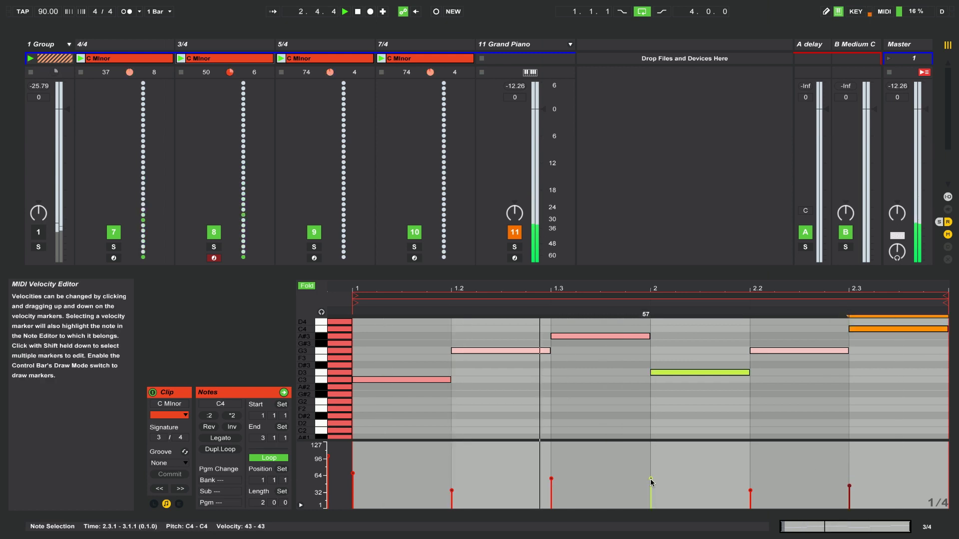
pyautogui.click(699, 373)
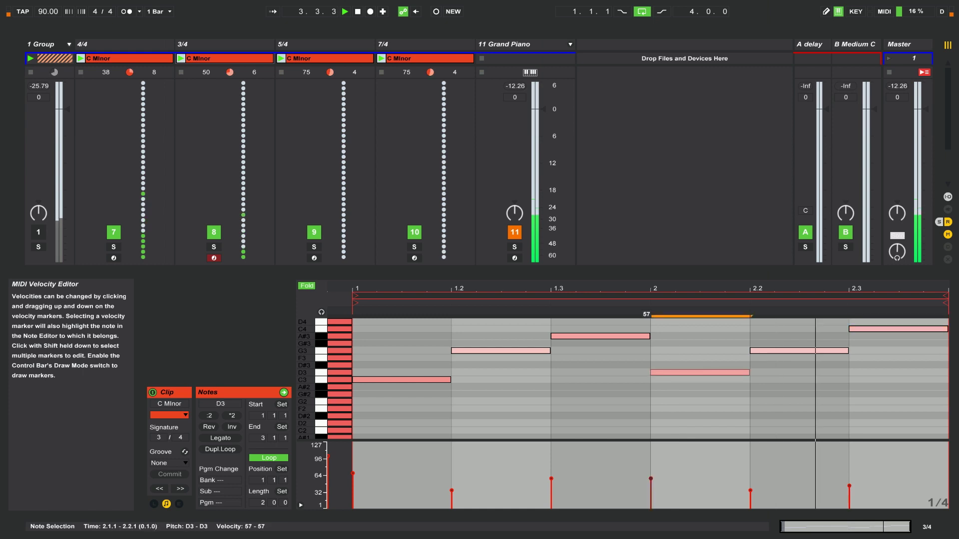
pyautogui.moveTo(650, 479); pyautogui.dragTo(650, 489)
pyautogui.moveTo(750, 490); pyautogui.dragTo(750, 477)
pyautogui.moveTo(551, 481); pyautogui.dragTo(551, 485)
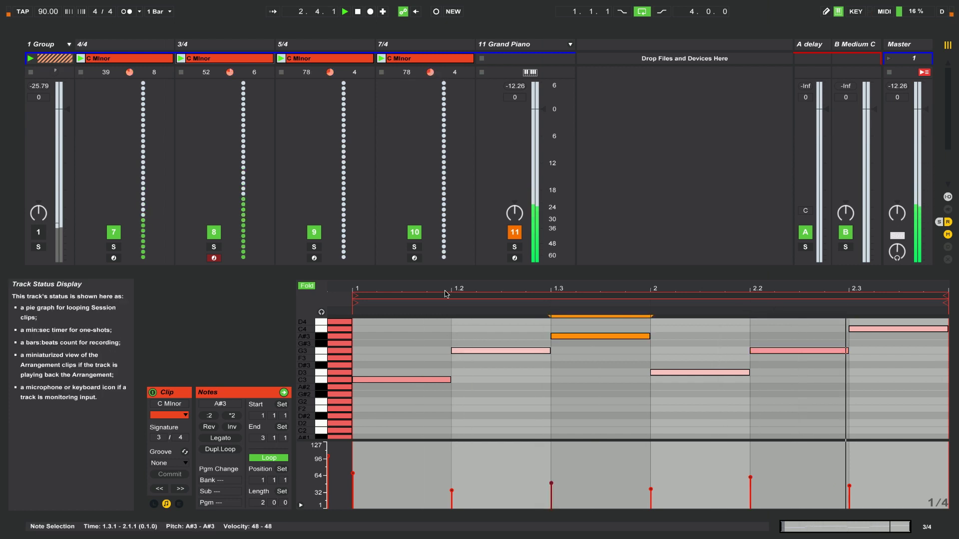
# Step: Open the 5/4 track's clip and set its time signature to 5/4
pyautogui.press('super+alt+l')
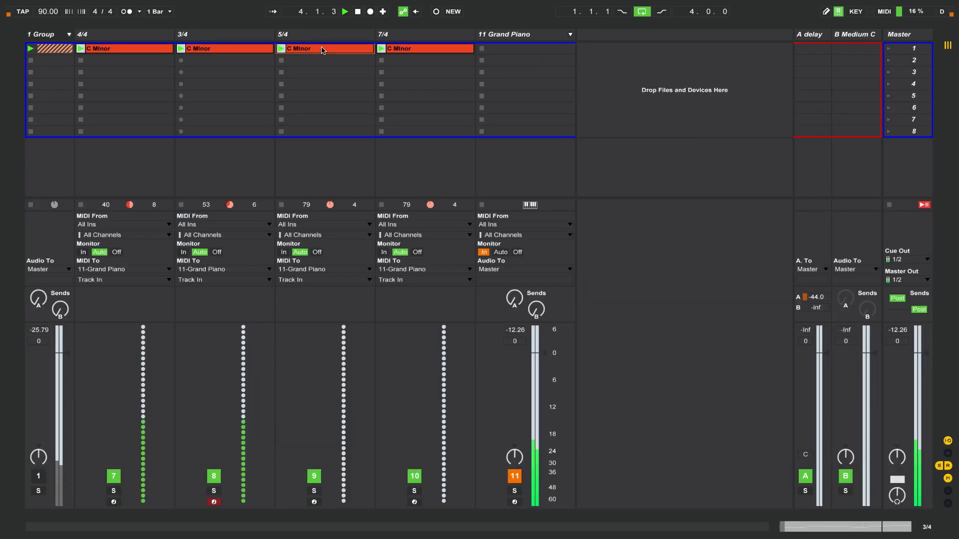
pyautogui.press('super+alt+l')
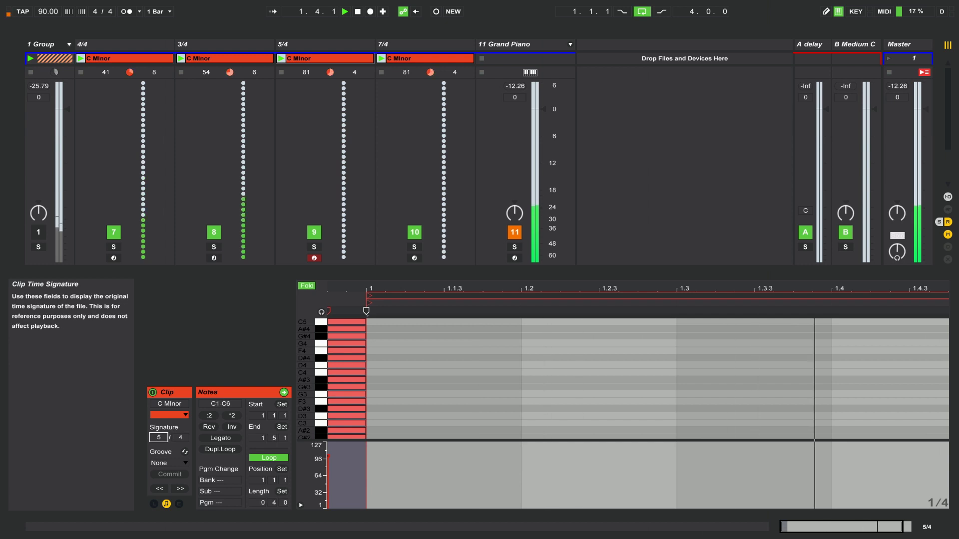
pyautogui.write('5')
pyautogui.press('Return')
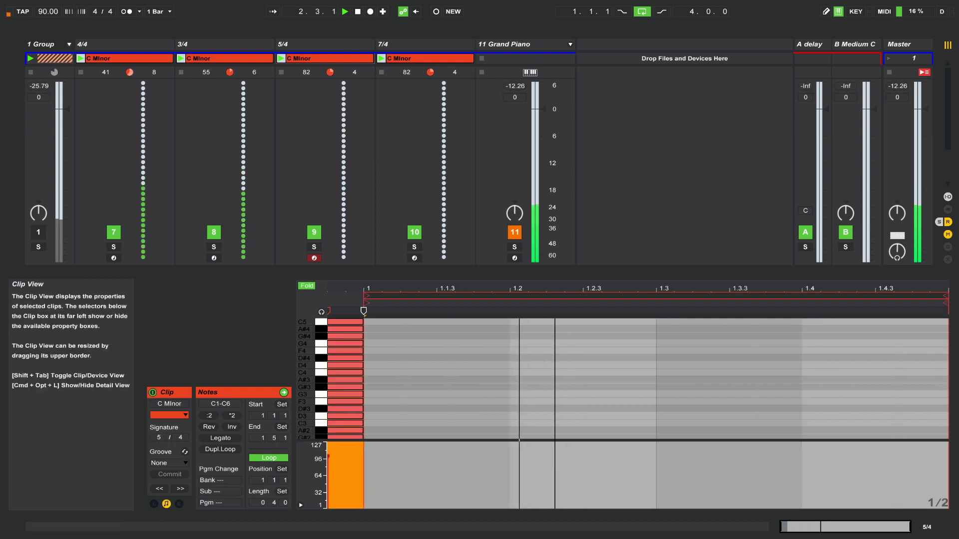
# Step: Extend the 5/4 clip's loop to exactly one five-beat bar, ending at 2.1.1
pyautogui.moveTo(943, 295); pyautogui.dragTo(885, 292)
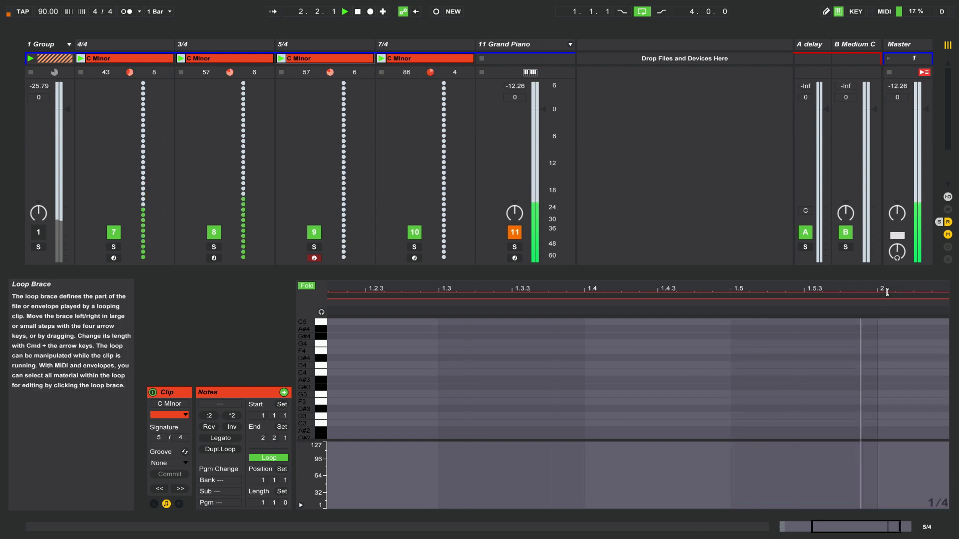
pyautogui.moveTo(916, 286); pyautogui.dragTo(843, 286)
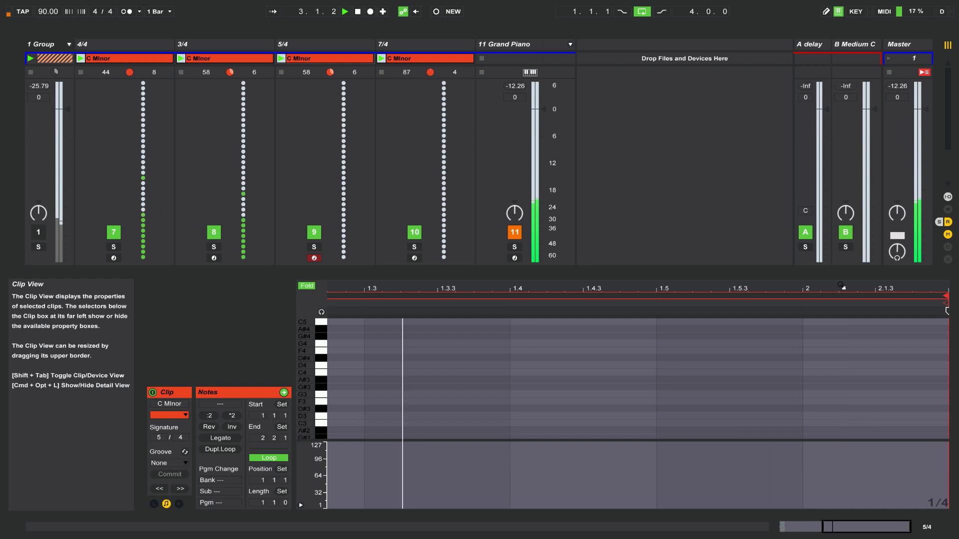
pyautogui.moveTo(944, 295); pyautogui.dragTo(814, 298)
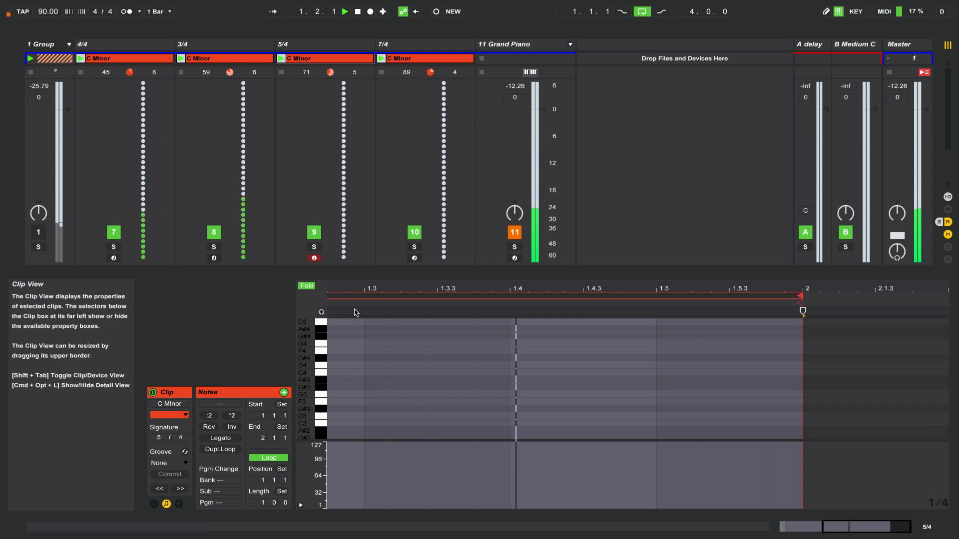
# Step: Add one-beat notes D4 on beat one and F4 on beat three of the 5/4 clip
pyautogui.press('super+a')
pyautogui.press('z')
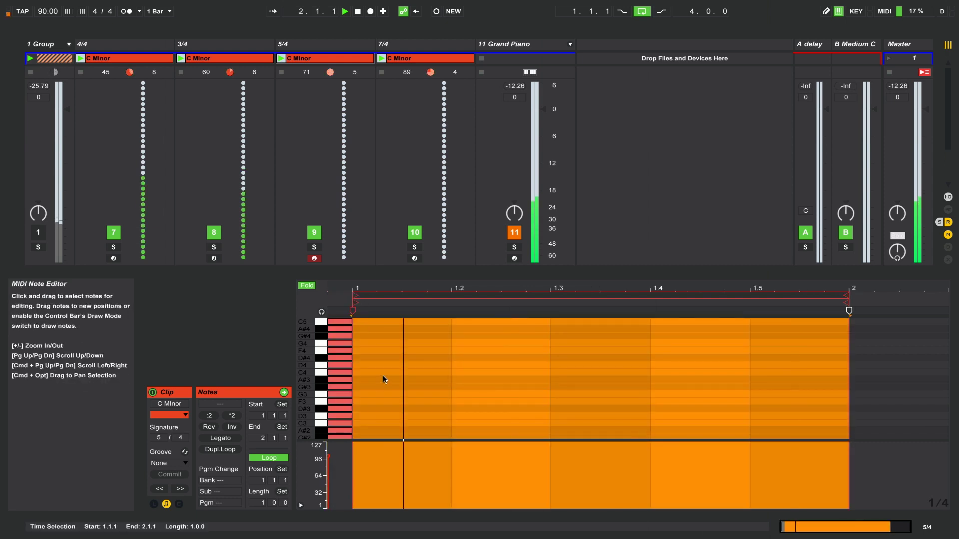
pyautogui.click(372, 363)
pyautogui.doubleClick(372, 365)
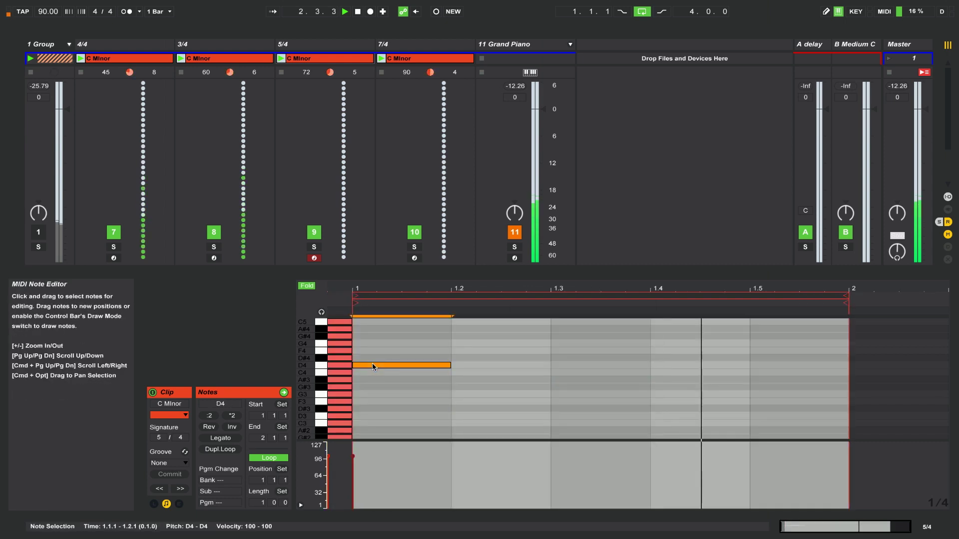
pyautogui.doubleClick(585, 349)
# Step: Lower the velocities of the D4 note to 83 and the F4 note to 58
pyautogui.click(353, 456)
pyautogui.moveTo(353, 456); pyautogui.dragTo(353, 465)
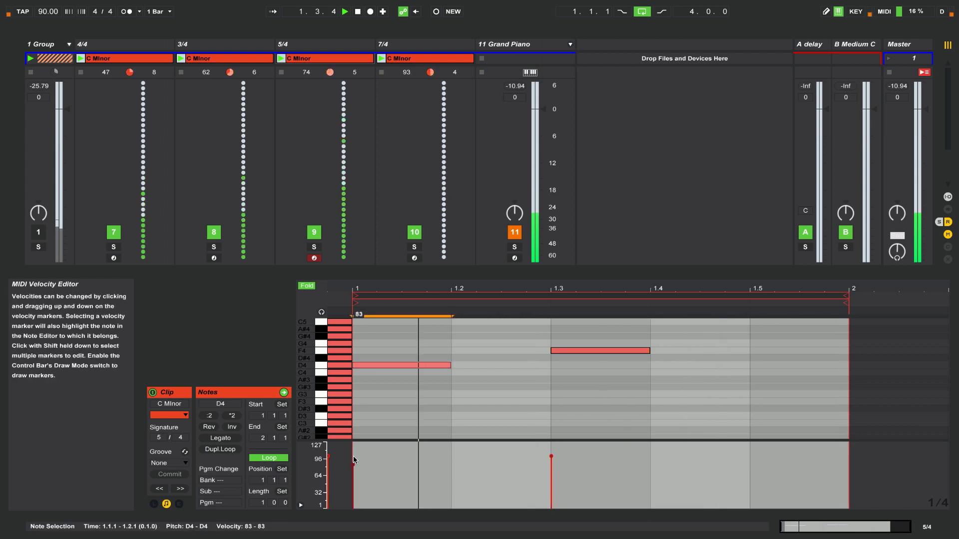
pyautogui.click(551, 456)
pyautogui.moveTo(551, 458); pyautogui.dragTo(550, 478)
# Step: Add a one-beat G4 note on beat four of the 5/4 clip and lower its velocity to 39
pyautogui.scroll(2, 494, 369)
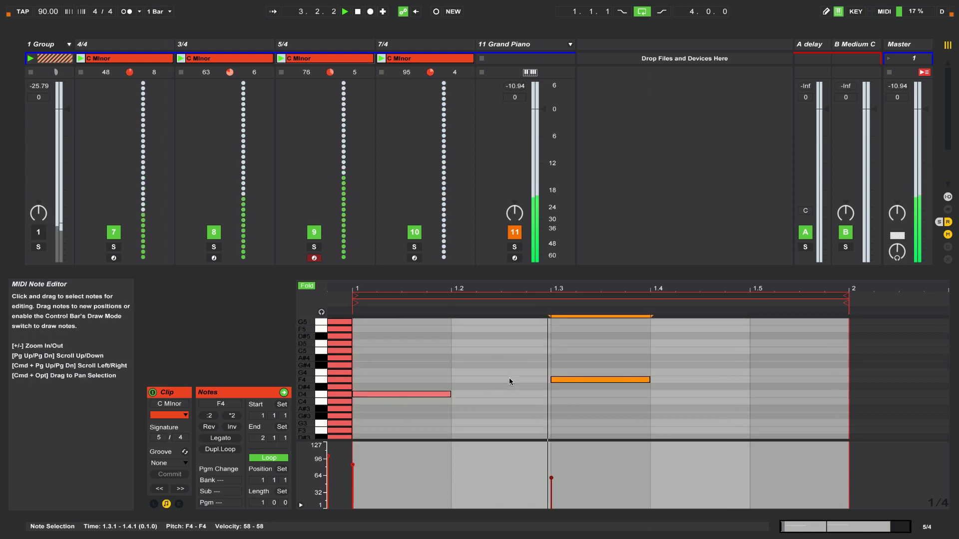
pyautogui.doubleClick(691, 373)
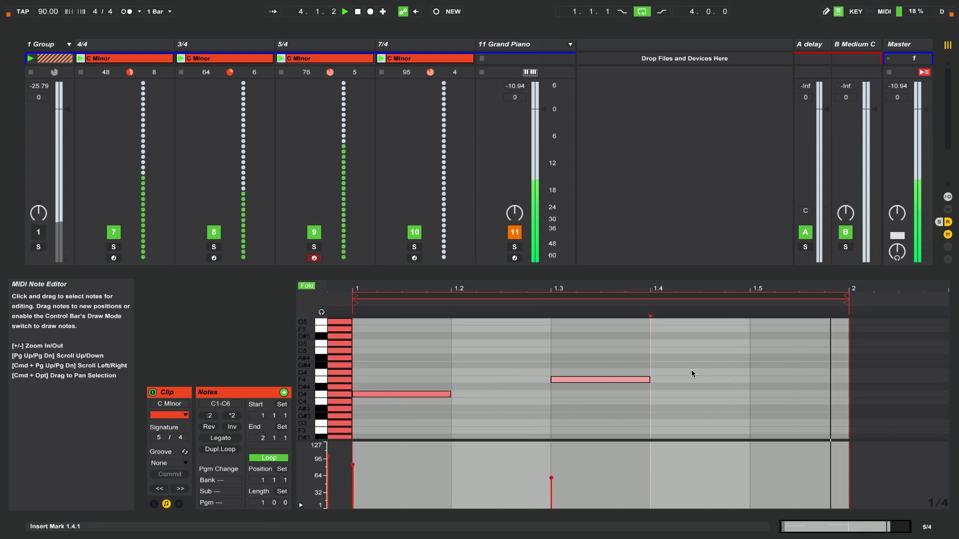
pyautogui.moveTo(651, 456); pyautogui.dragTo(651, 488)
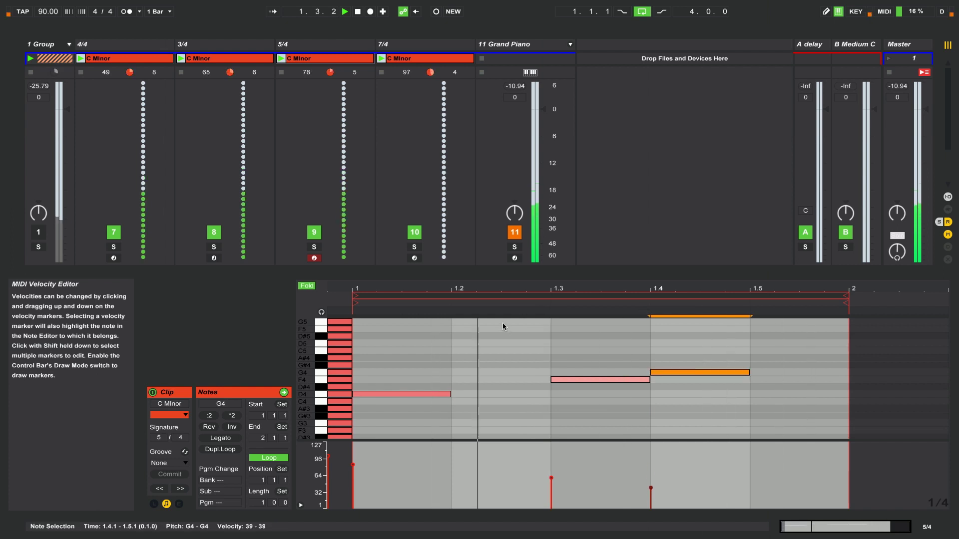
# Step: Add a one-beat note on beat two of the 5/4 clip and raise it to A#4
pyautogui.doubleClick(476, 373)
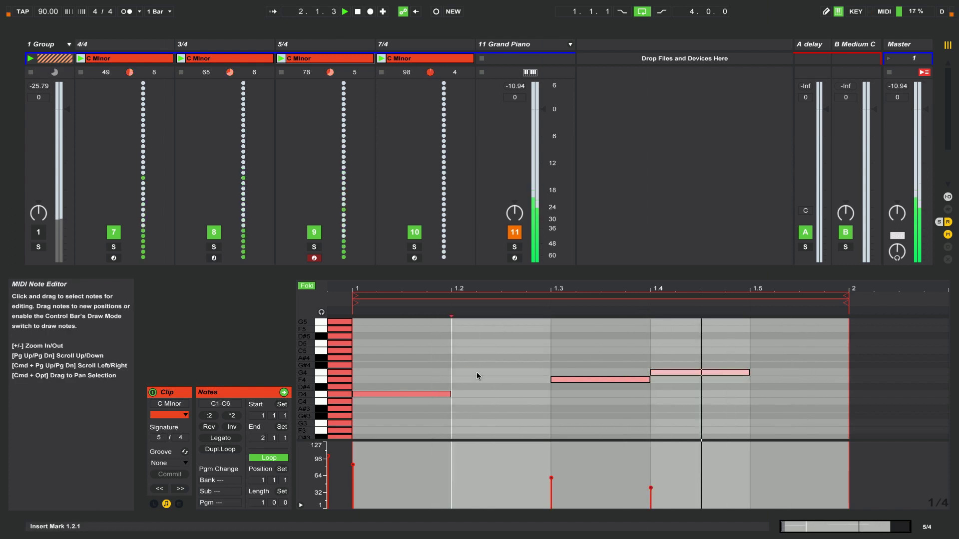
pyautogui.press('Up')
pyautogui.press('Up')
pyautogui.press('Up')
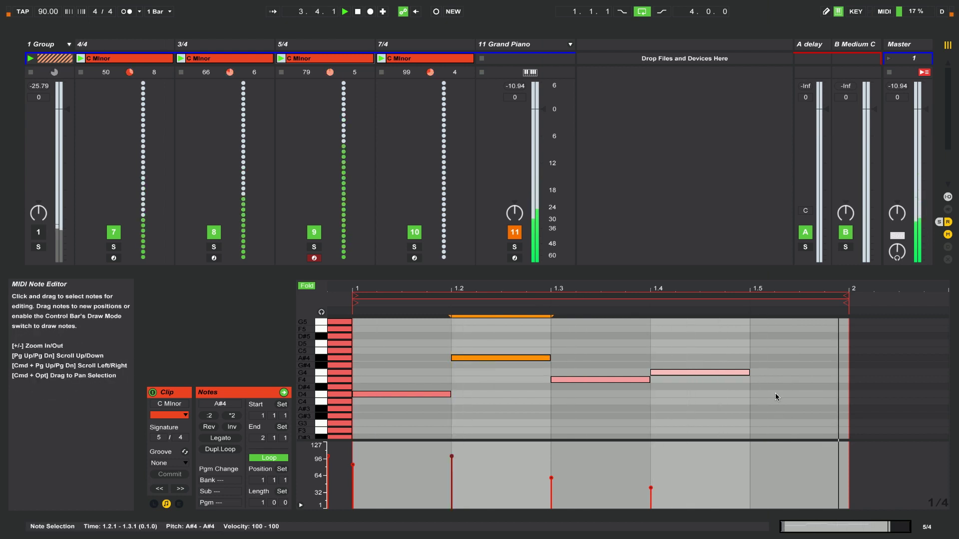
pyautogui.doubleClick(766, 416)
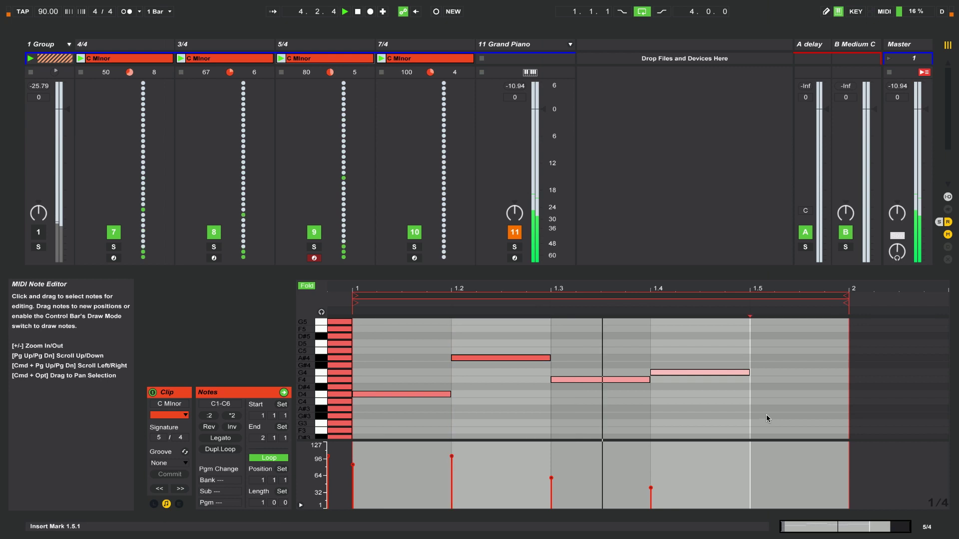
pyautogui.hotkey('shift', 'Left')
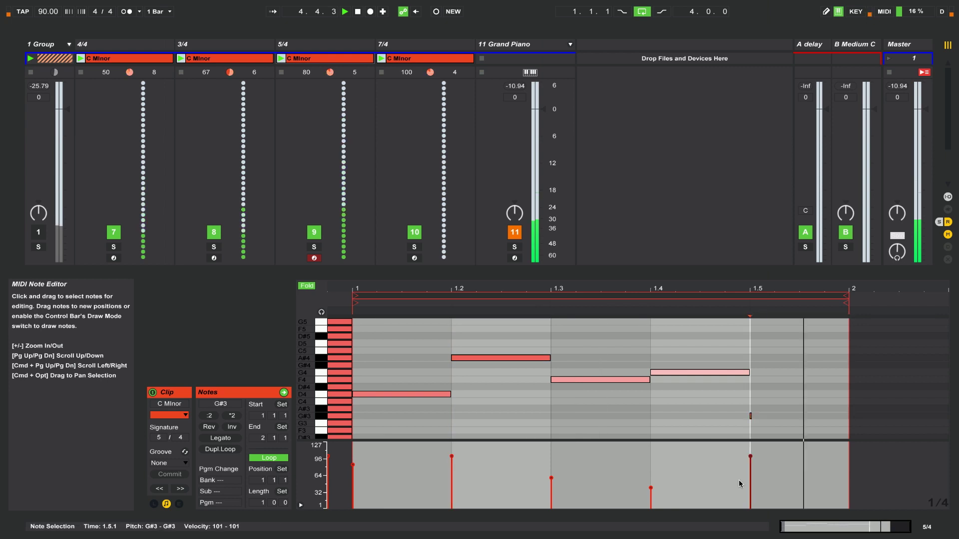
pyautogui.doubleClick(750, 416)
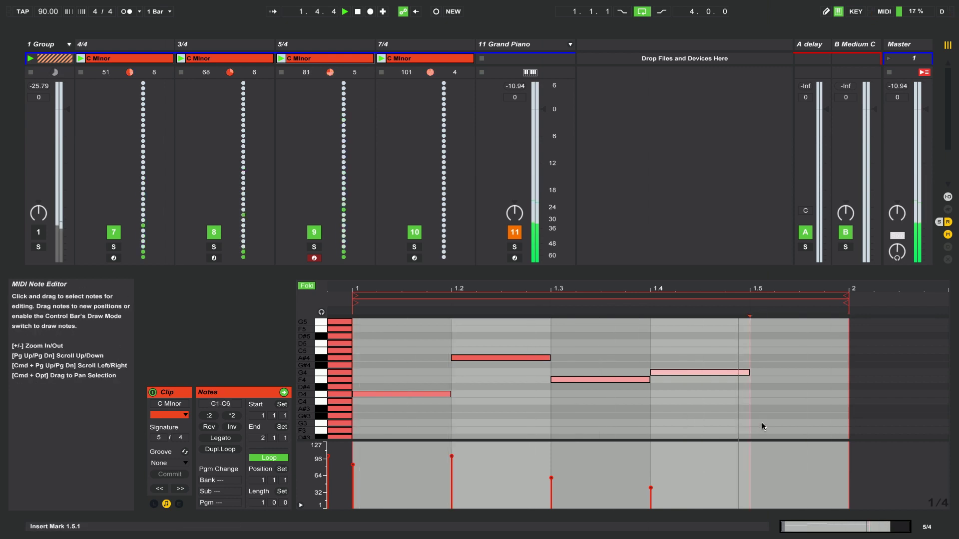
# Step: Add a one-beat G3 note on beat five of the 5/4 clip and lower its velocity to 72
pyautogui.doubleClick(762, 423)
pyautogui.click(750, 461)
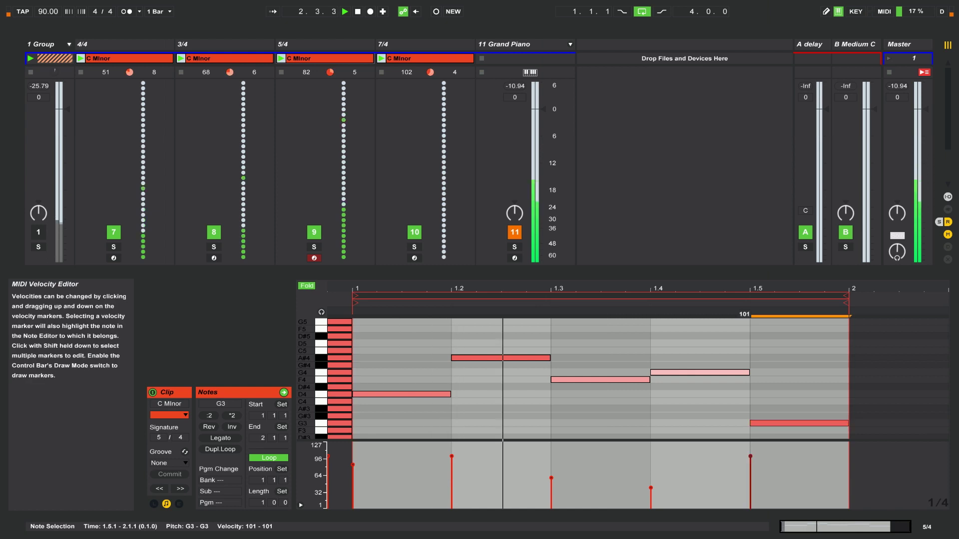
pyautogui.moveTo(750, 465); pyautogui.dragTo(750, 470)
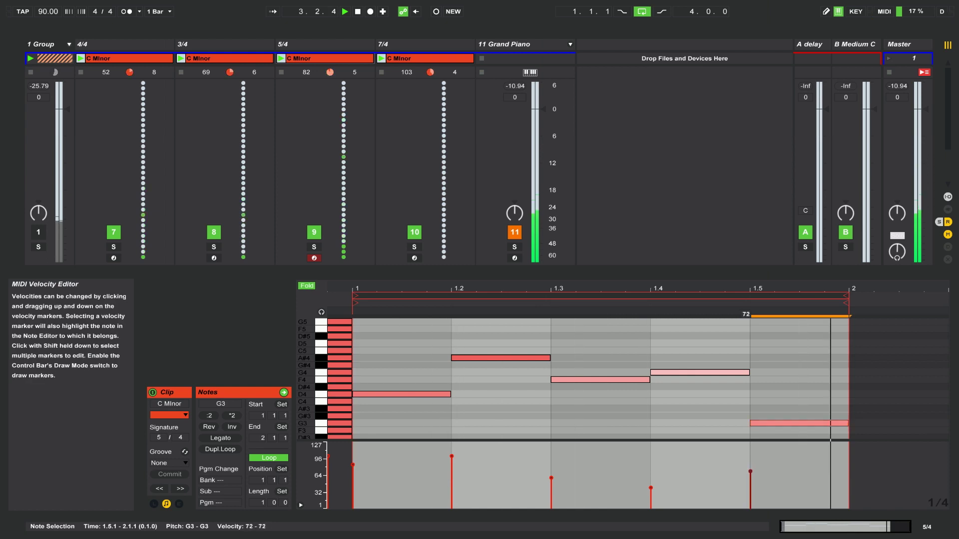
# Step: Lower the velocities of the 5/4 clip's D4 and G3 notes further and set the A#4 note's velocity to 32
pyautogui.moveTo(353, 465); pyautogui.dragTo(353, 473)
pyautogui.click(495, 464)
pyautogui.moveTo(451, 484); pyautogui.dragTo(451, 492)
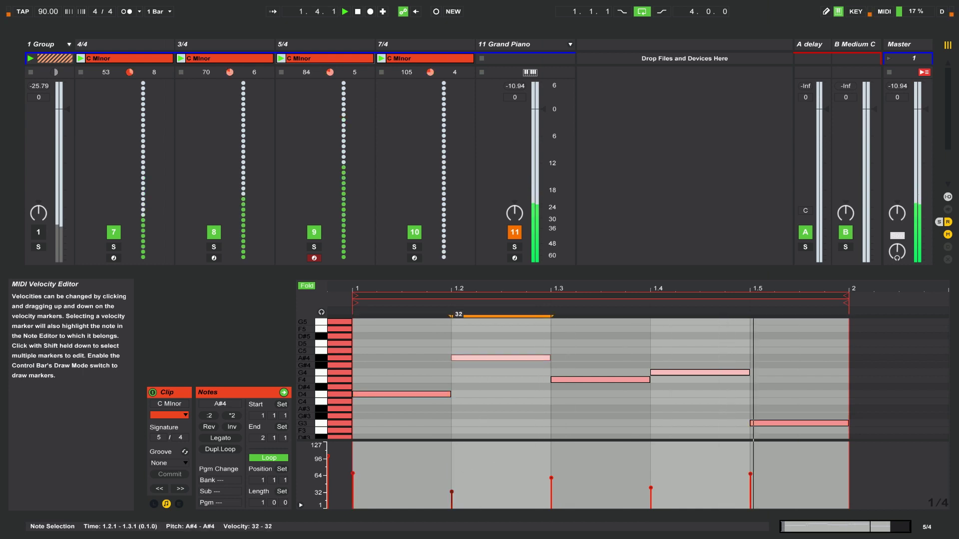
pyautogui.moveTo(750, 474); pyautogui.dragTo(750, 484)
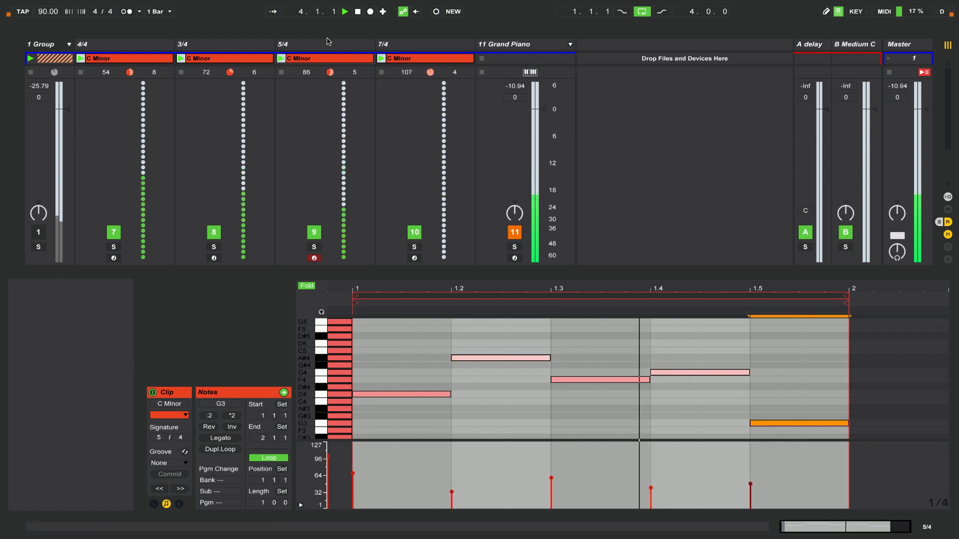
# Step: Open the 7/4 track's clip and set its time signature to 7/4
pyautogui.click(402, 60)
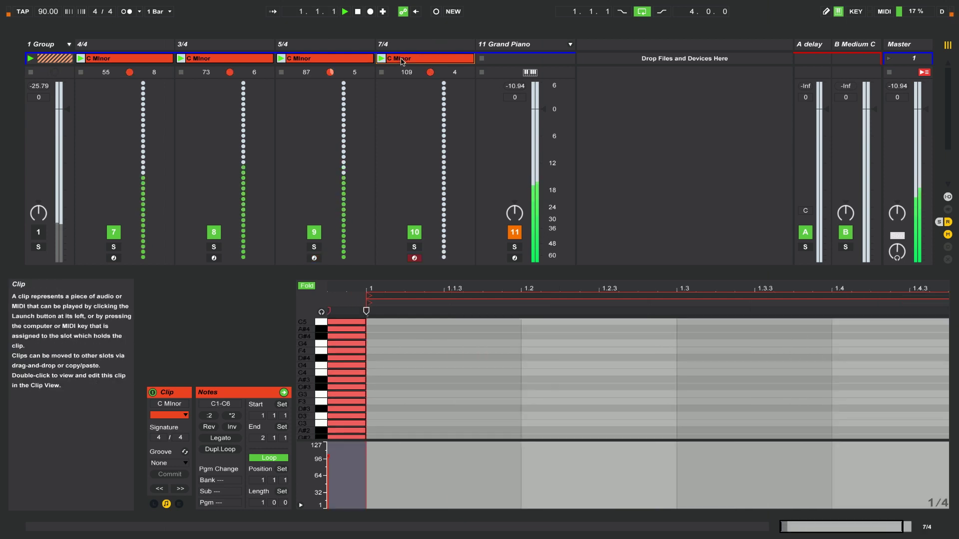
pyautogui.click(159, 438)
pyautogui.press('Up')
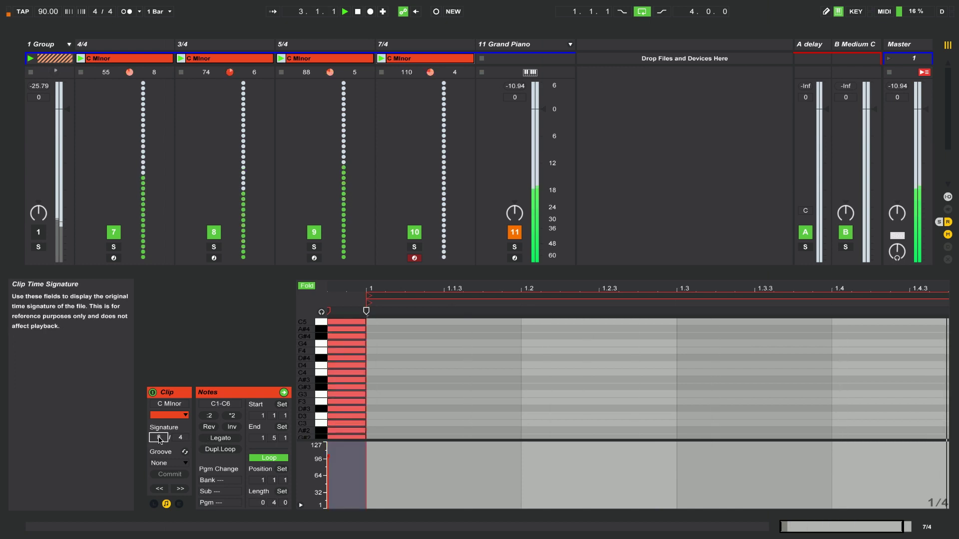
pyautogui.press('Up')
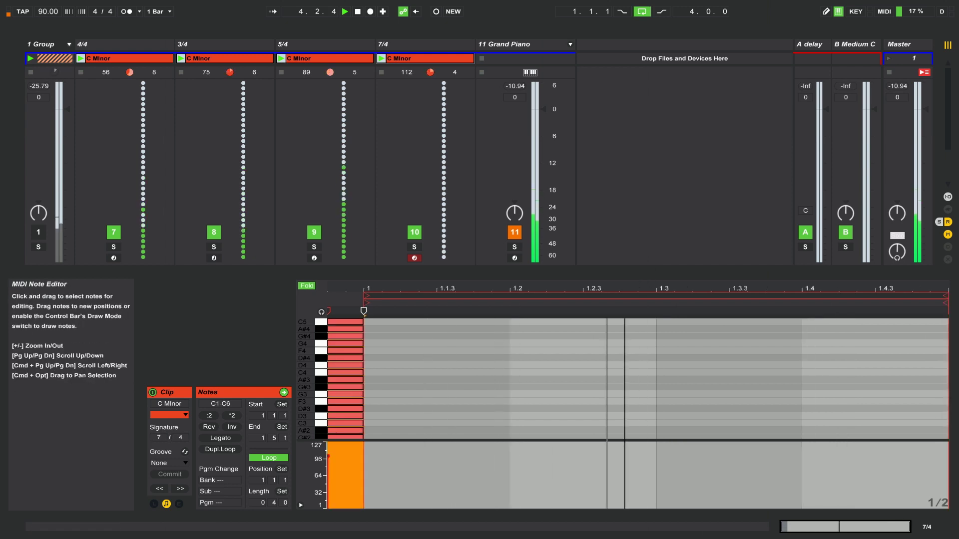
# Step: Extend the 7/4 clip's loop to exactly one seven-beat bar, ending at 2.1.1
pyautogui.moveTo(945, 295); pyautogui.dragTo(948, 294)
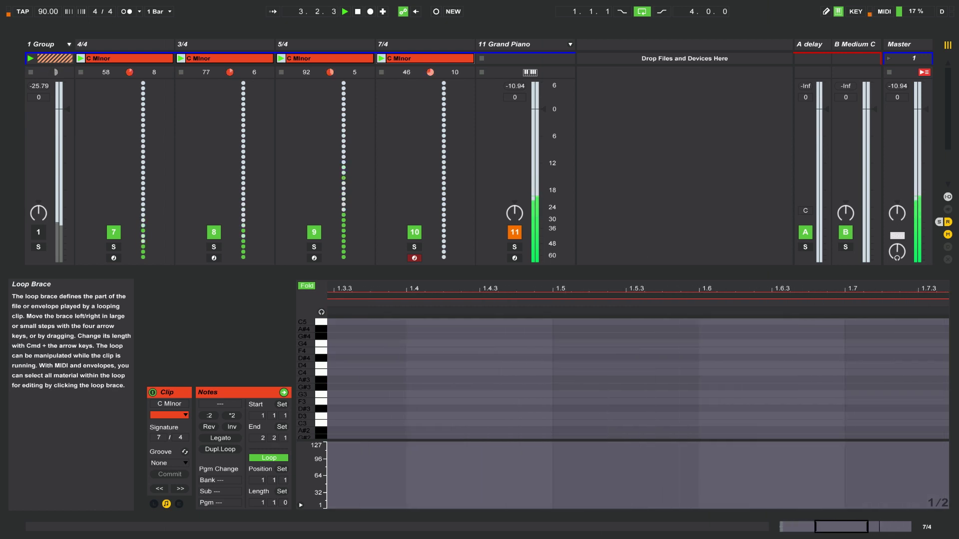
pyautogui.moveTo(948, 295); pyautogui.dragTo(835, 295)
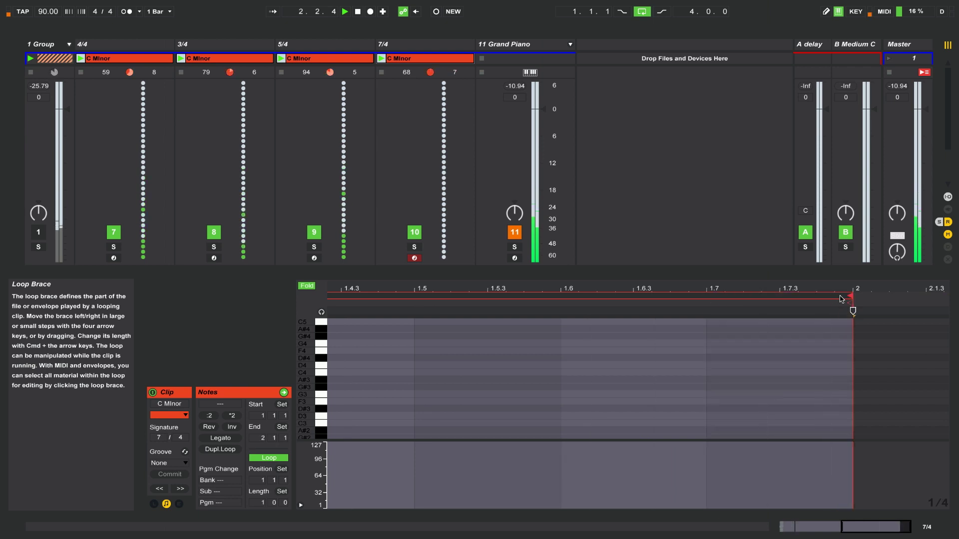
pyautogui.doubleClick(551, 283)
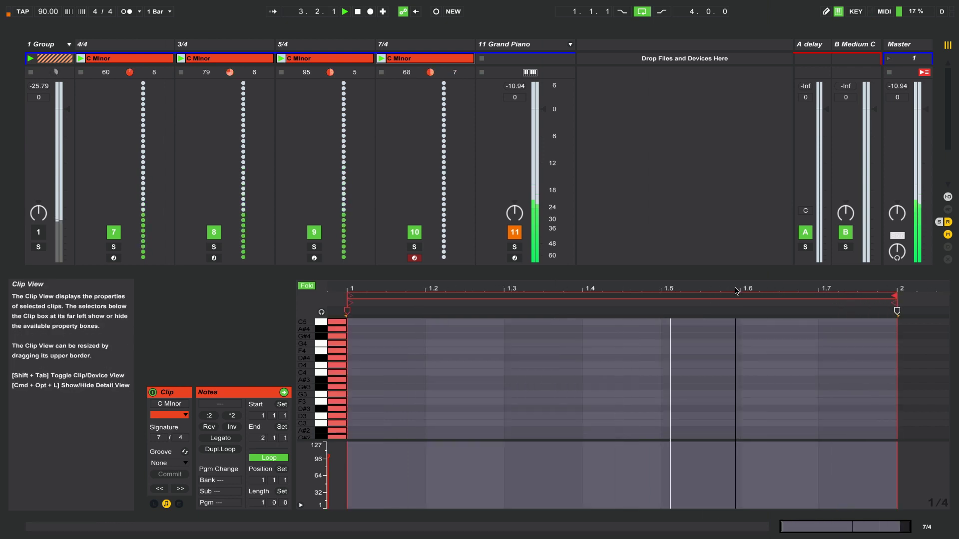
# Step: Add a one-beat C5 note on beat one of the 7/4 clip and set its velocity to 65
pyautogui.scroll(1, 394, 367)
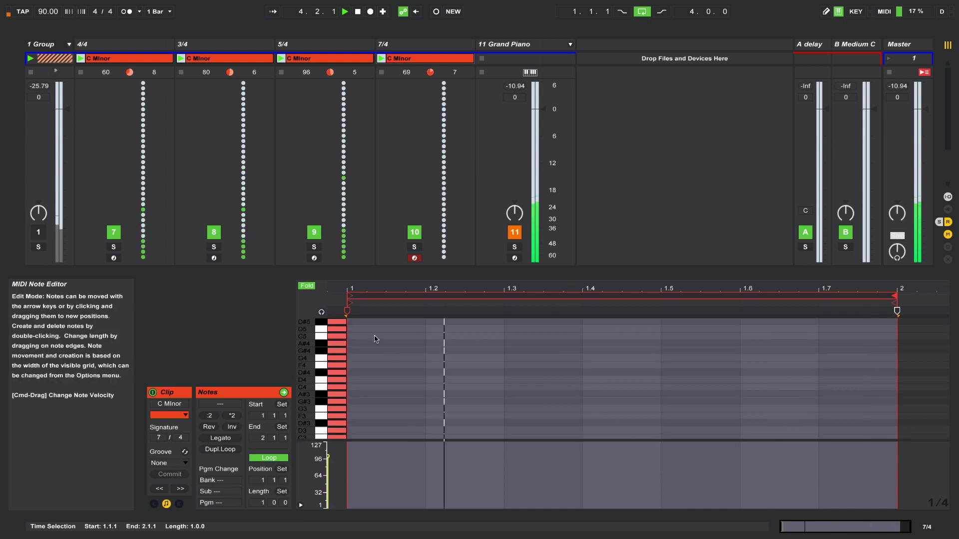
pyautogui.click(373, 335)
pyautogui.doubleClick(373, 335)
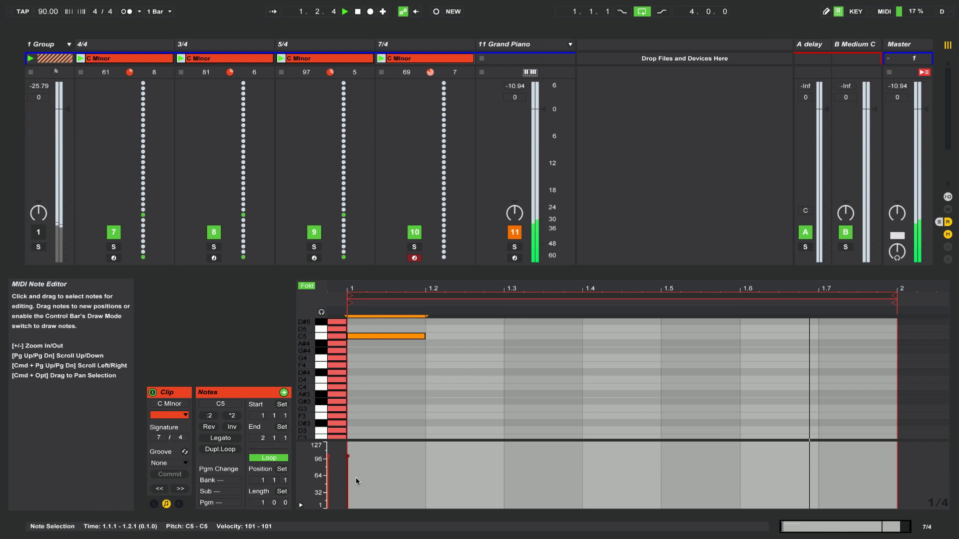
pyautogui.moveTo(351, 466); pyautogui.dragTo(351, 485)
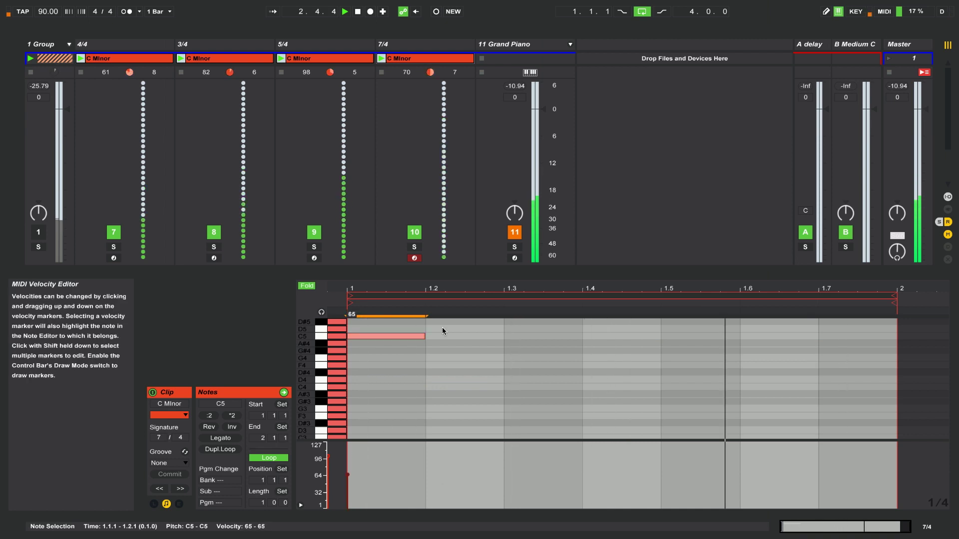
# Step: Duplicate the C5 note, move the copy to beat five and raise it to F5
pyautogui.press('super+d')
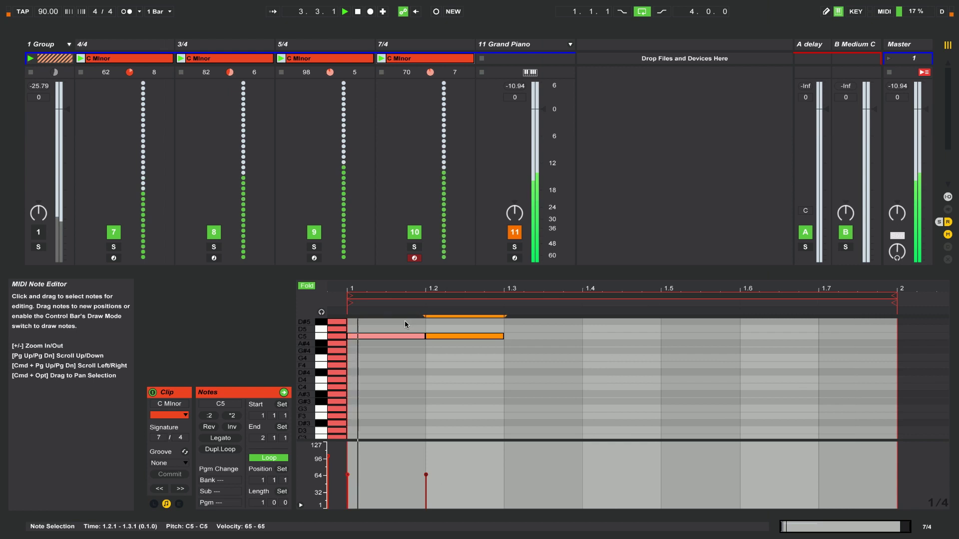
pyautogui.press('Right')
pyautogui.press('Right')
pyautogui.press('Right')
pyautogui.press('Right')
pyautogui.press('Left')
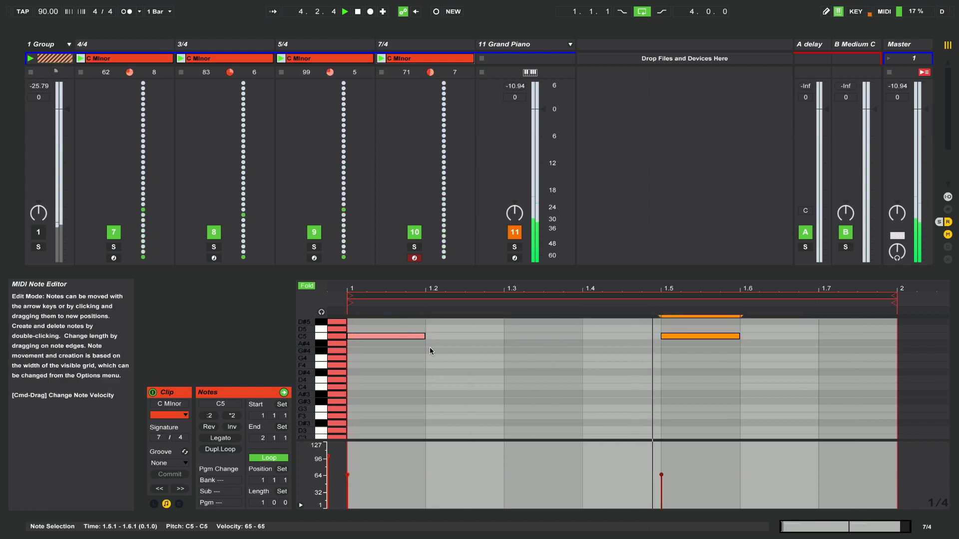
pyautogui.scroll(3, 448, 366)
pyautogui.press('Up')
pyautogui.press('Up')
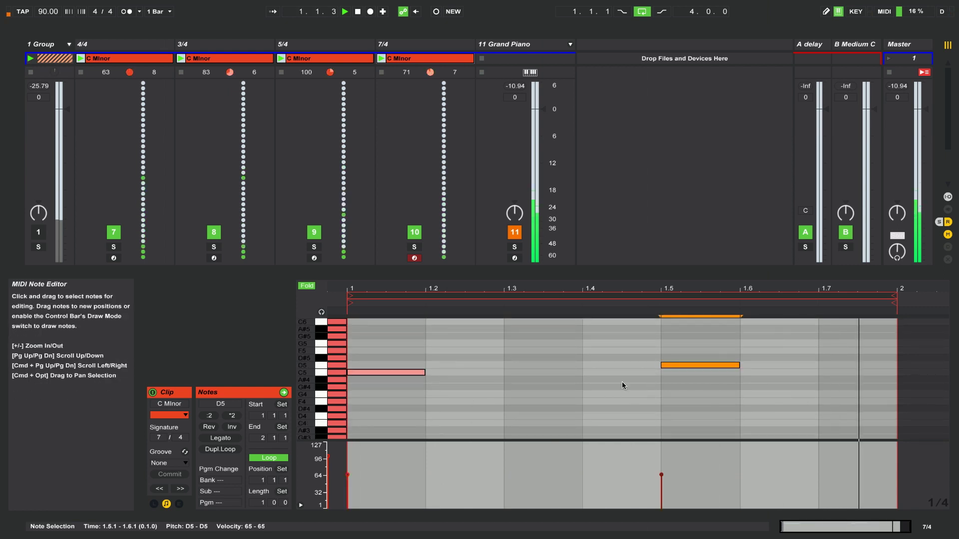
pyautogui.press('Up')
pyautogui.press('Up')
pyautogui.press('Up')
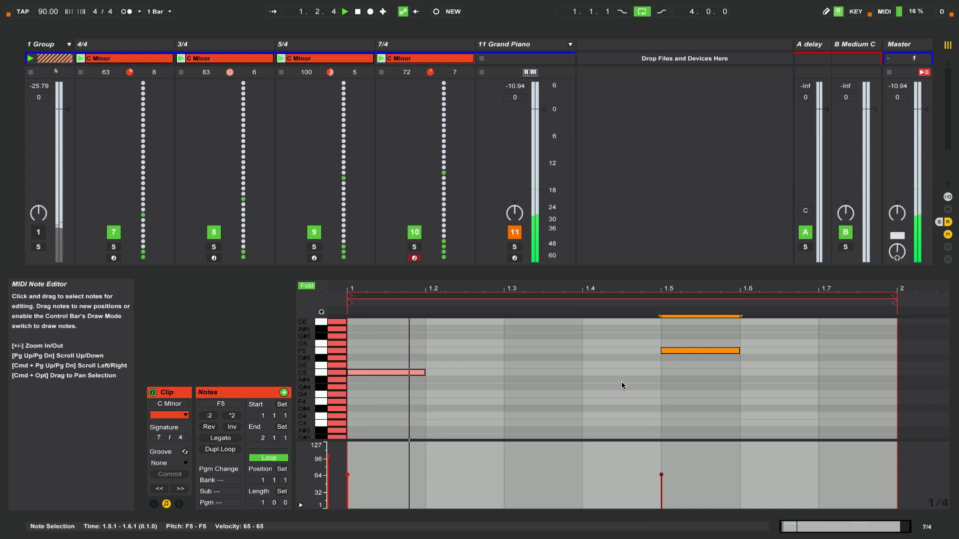
# Step: Add an F5 note with velocity 42 on beat two and duplicate it onto beat three as D#5
pyautogui.doubleClick(455, 349)
pyautogui.moveTo(425, 457); pyautogui.dragTo(426, 487)
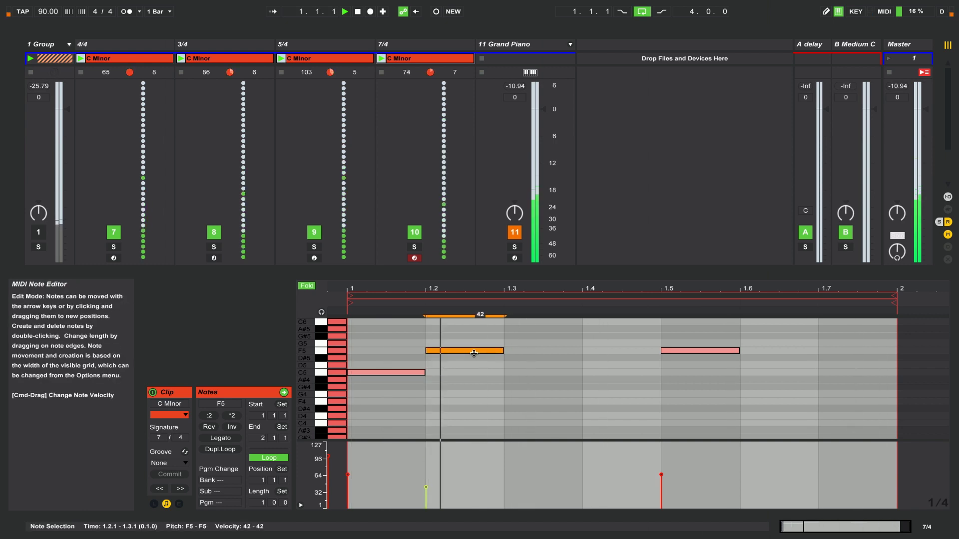
pyautogui.press('super+d')
pyautogui.press('Down')
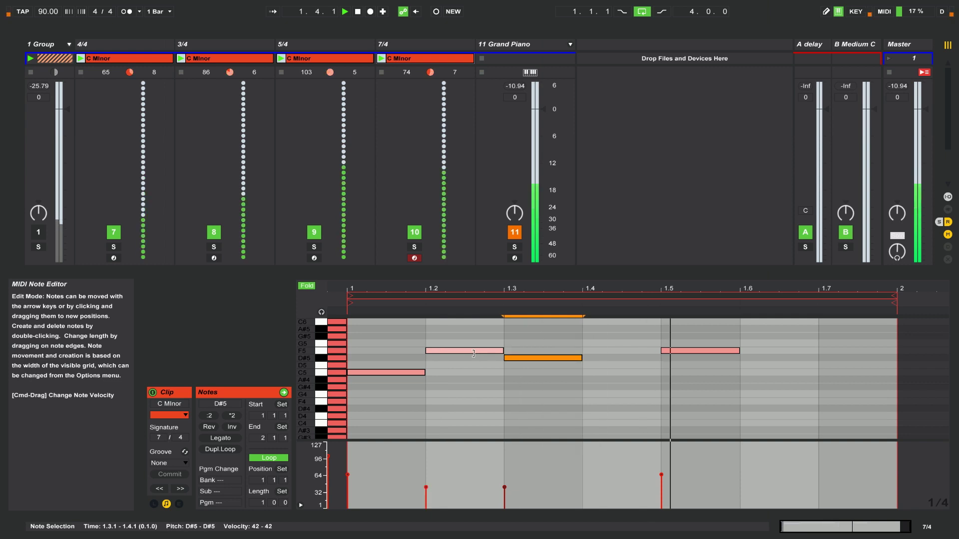
# Step: Duplicate the D#5 note onto beat four and raise the copy to A#5
pyautogui.press('super+d')
pyautogui.press('Up')
pyautogui.press('Up')
pyautogui.press('Up')
pyautogui.press('Up')
pyautogui.press('Up')
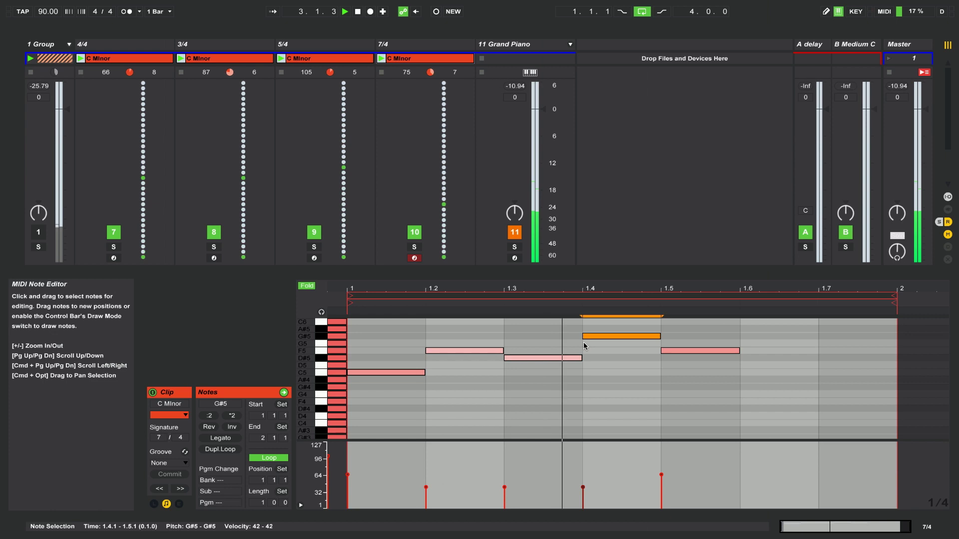
pyautogui.press('Up')
pyautogui.press('Up')
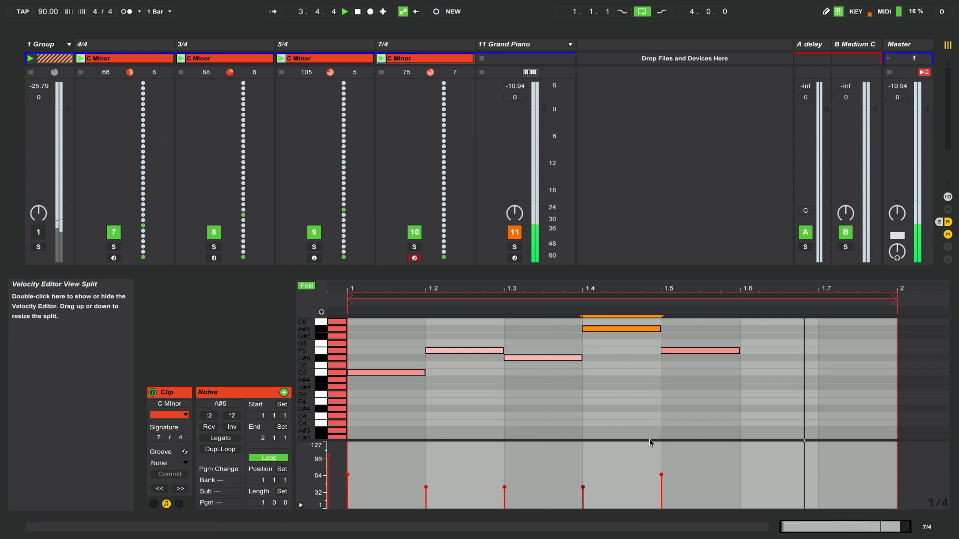
# Step: Duplicate the beat-five F5 note onto beat six and lower the copy to D#5
pyautogui.click(707, 367)
pyautogui.hotkey('shift', 'Right')
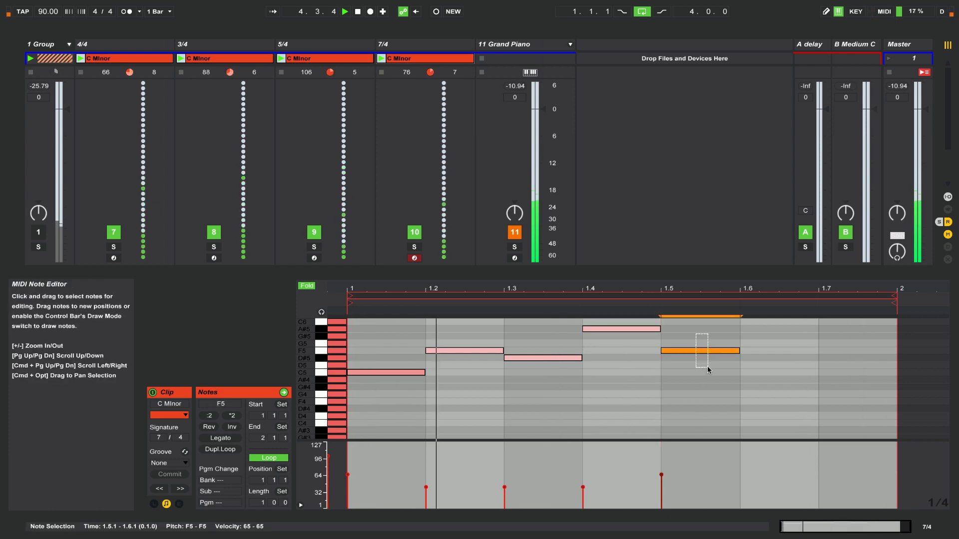
pyautogui.press('super+d')
pyautogui.press('Down')
pyautogui.press('Down')
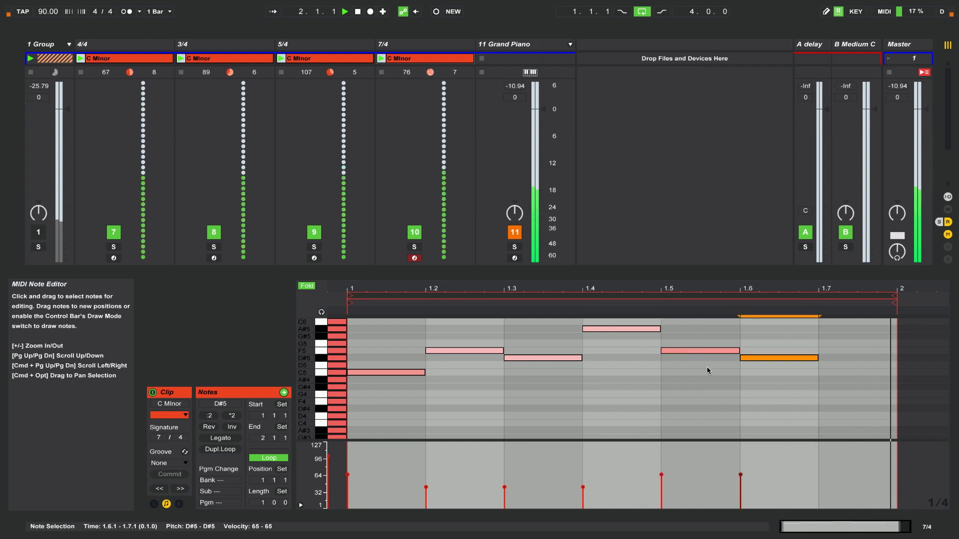
# Step: Set the A#5 note's velocity to 59 and the beat-five F5's to 42, and lower the beat-six note to D5 with a slightly reduced velocity
pyautogui.moveTo(583, 487)
pyautogui.moveTo(582, 486); pyautogui.dragTo(583, 478)
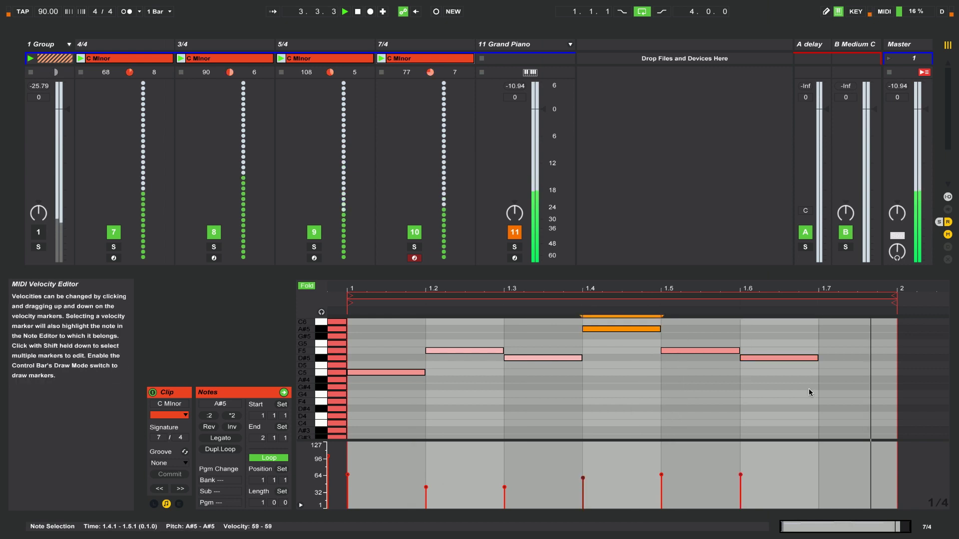
pyautogui.click(766, 358)
pyautogui.press('Down')
pyautogui.moveTo(661, 477); pyautogui.dragTo(661, 484)
pyautogui.moveTo(738, 477); pyautogui.dragTo(739, 480)
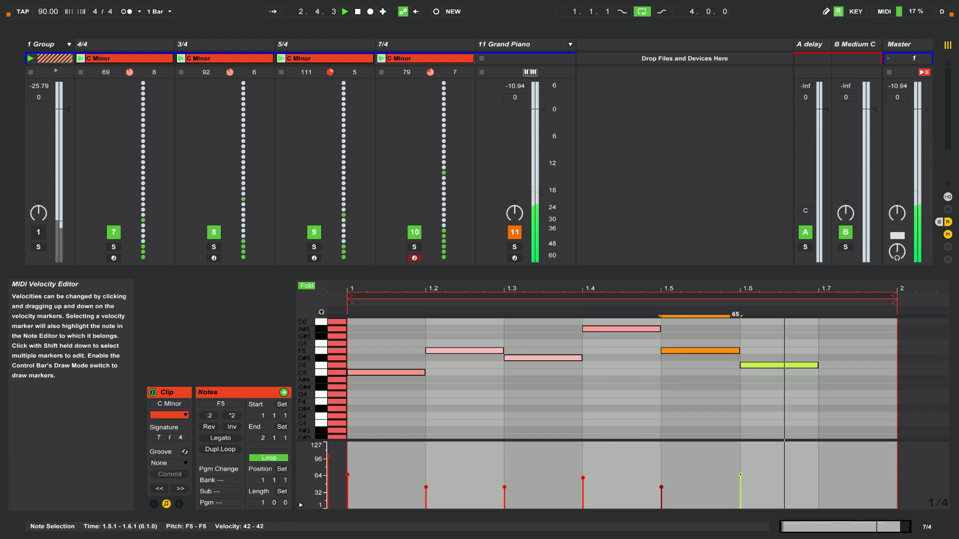
# Step: Add a one-beat G4 note on beat seven of the 7/4 clip and set its velocity to 38
pyautogui.doubleClick(841, 393)
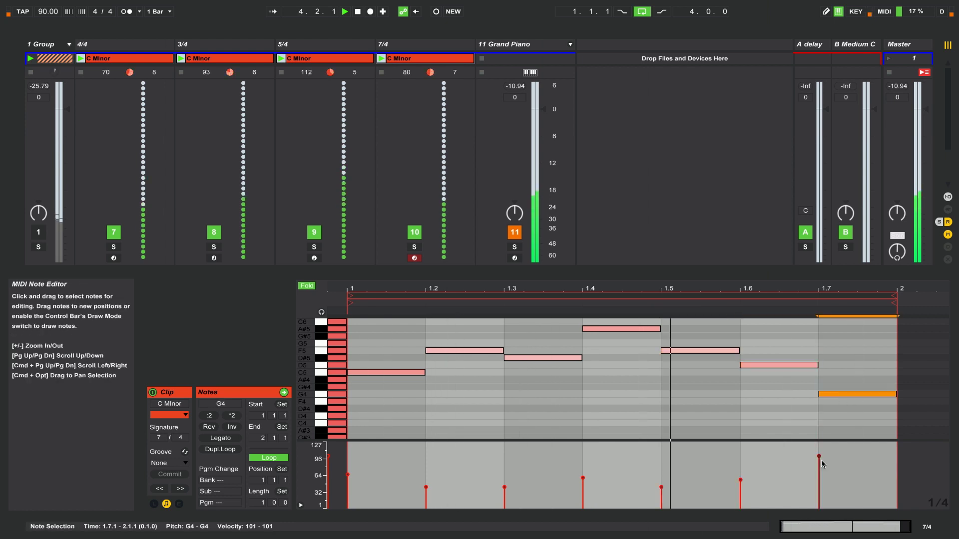
pyautogui.moveTo(821, 459); pyautogui.dragTo(819, 490)
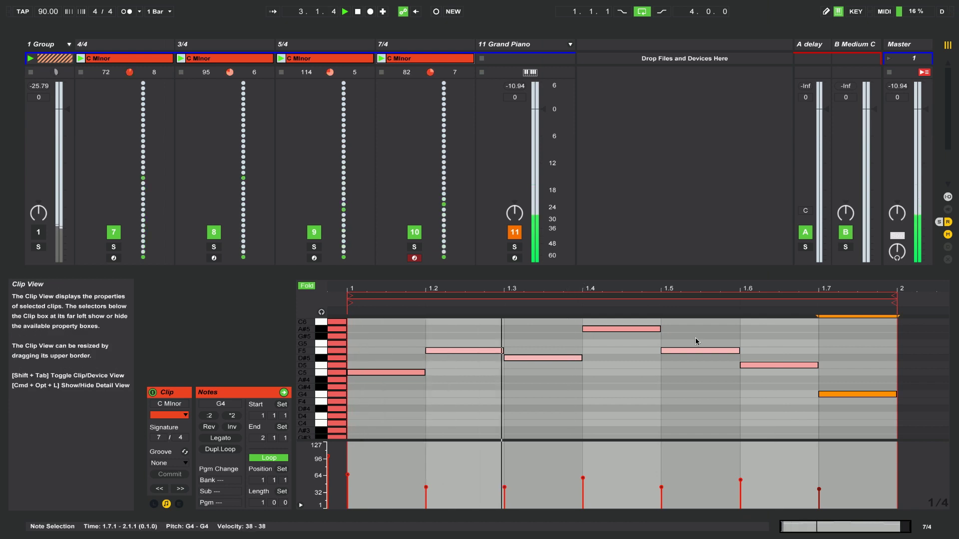
# Step: Duplicate the 7/4 clip's loop to two bars and invert all the notes in the second bar
pyautogui.click(641, 299)
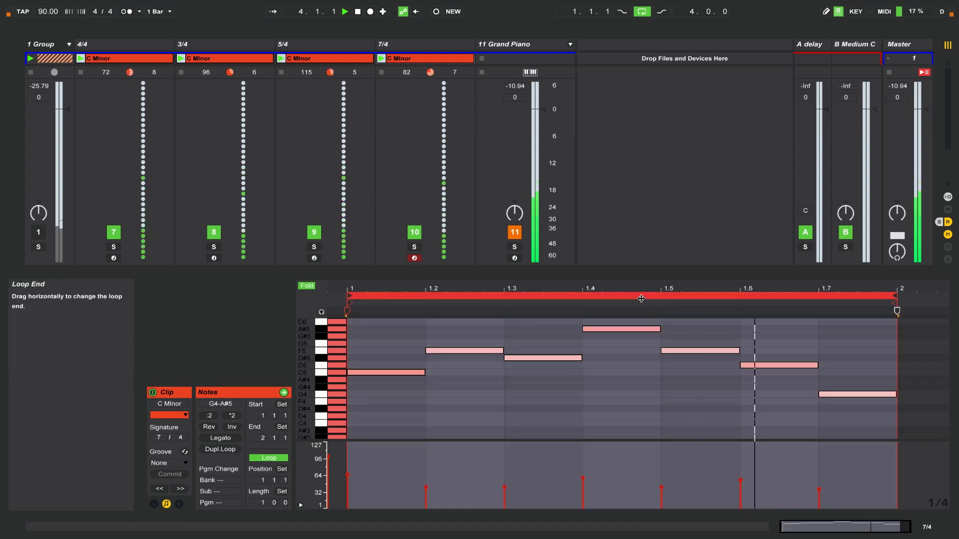
pyautogui.hotkey('ctrl', 'd')
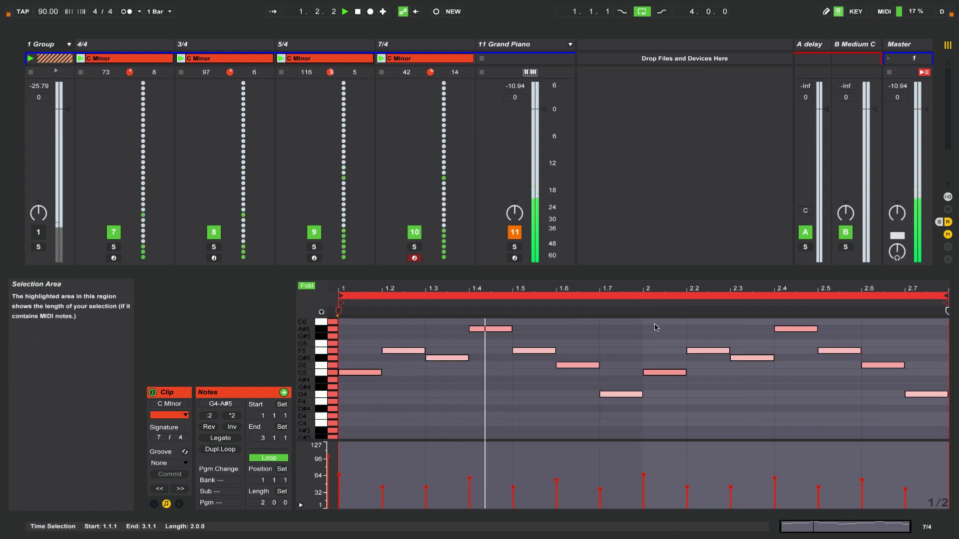
pyautogui.moveTo(653, 322); pyautogui.dragTo(920, 420)
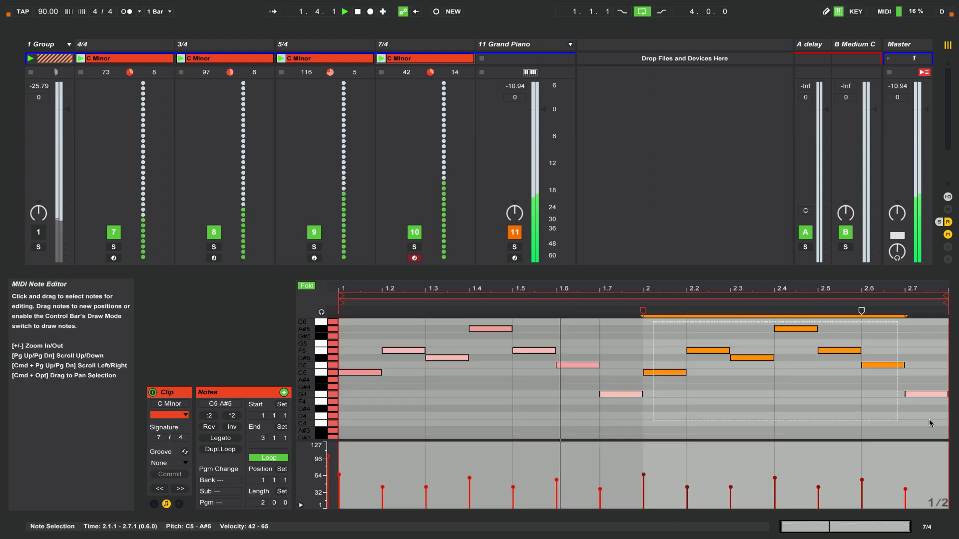
pyautogui.click(232, 428)
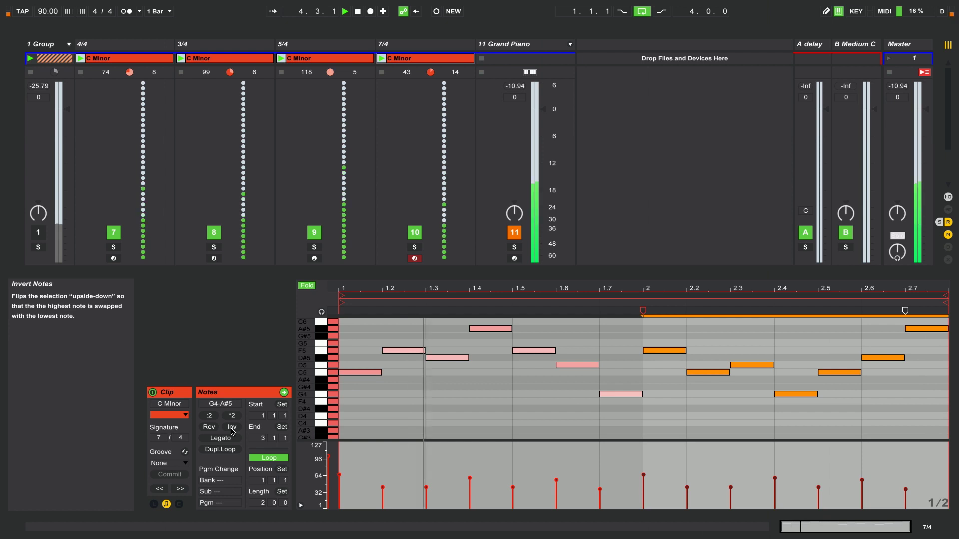
# Step: Open the 5/4 track's clip and duplicate its loop to two bars
pyautogui.click(319, 58)
pyautogui.click(320, 58)
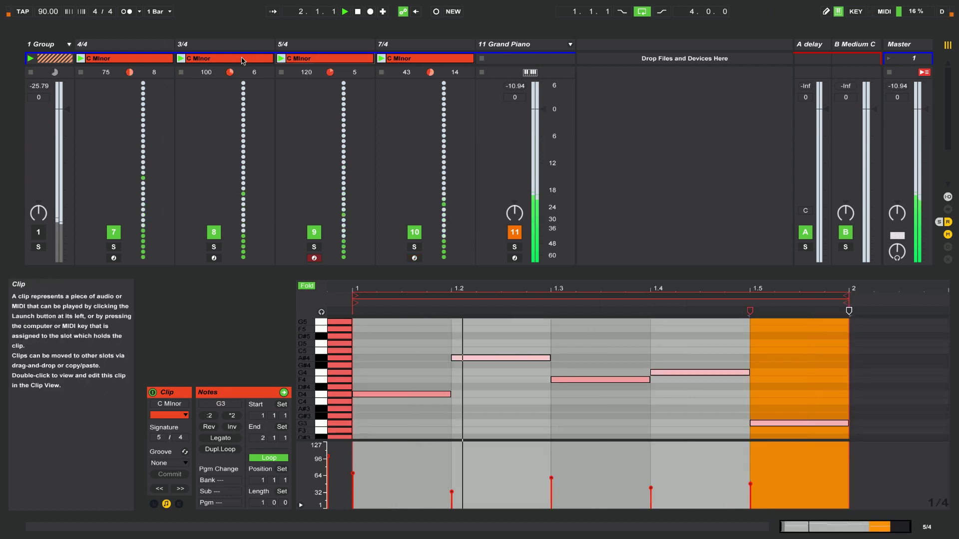
pyautogui.click(571, 303)
pyautogui.hotkey('ctrl', 'd')
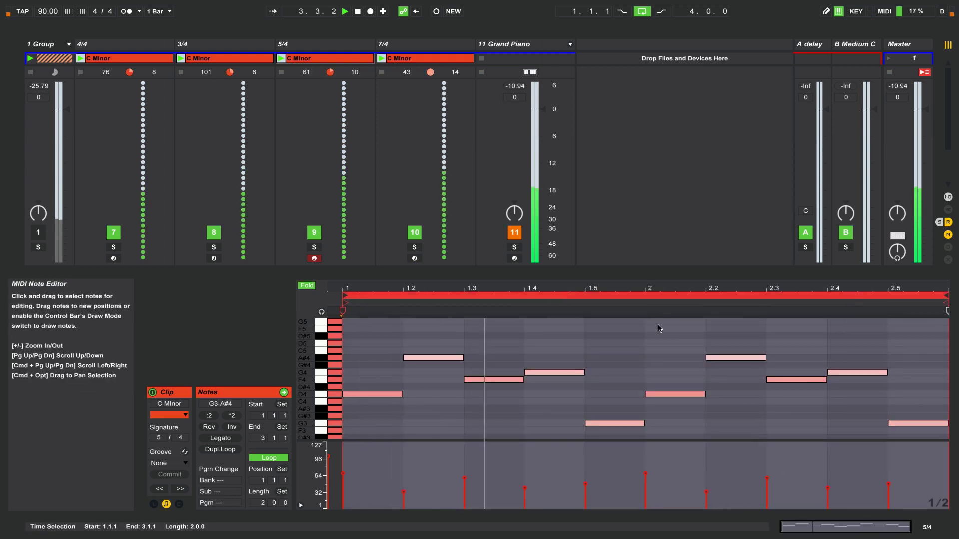
# Step: Reverse and invert all the notes in the second bar of the 5/4 clip
pyautogui.moveTo(658, 328); pyautogui.dragTo(907, 443)
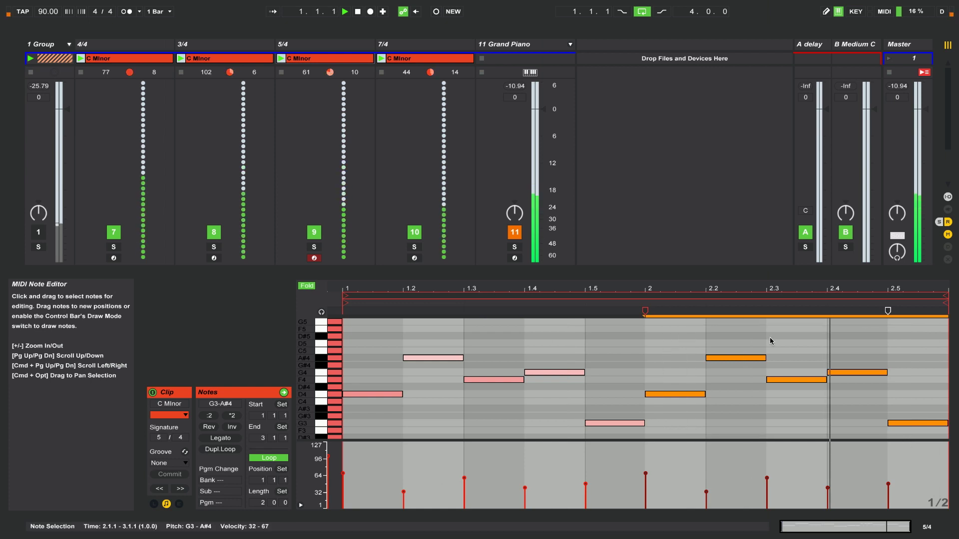
pyautogui.click(209, 427)
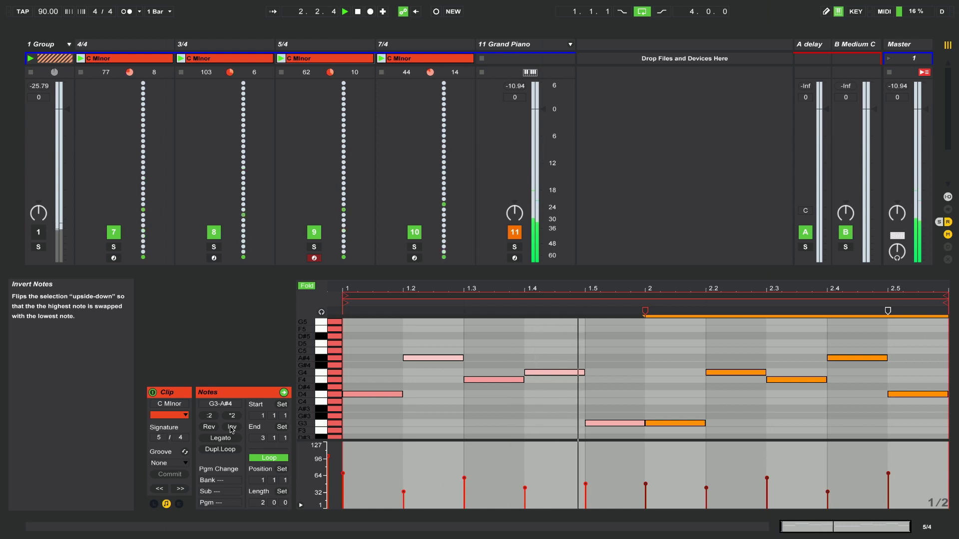
pyautogui.click(232, 428)
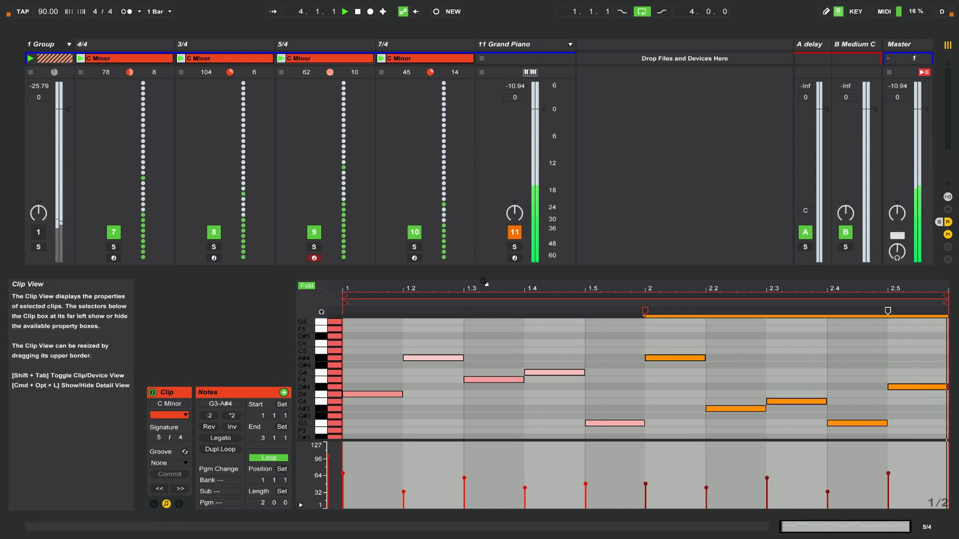
# Step: Set the velocity of the 5/4 clip's final D#4 note to 46 and slightly raise that of bar two's opening A#4 note
pyautogui.click(888, 475)
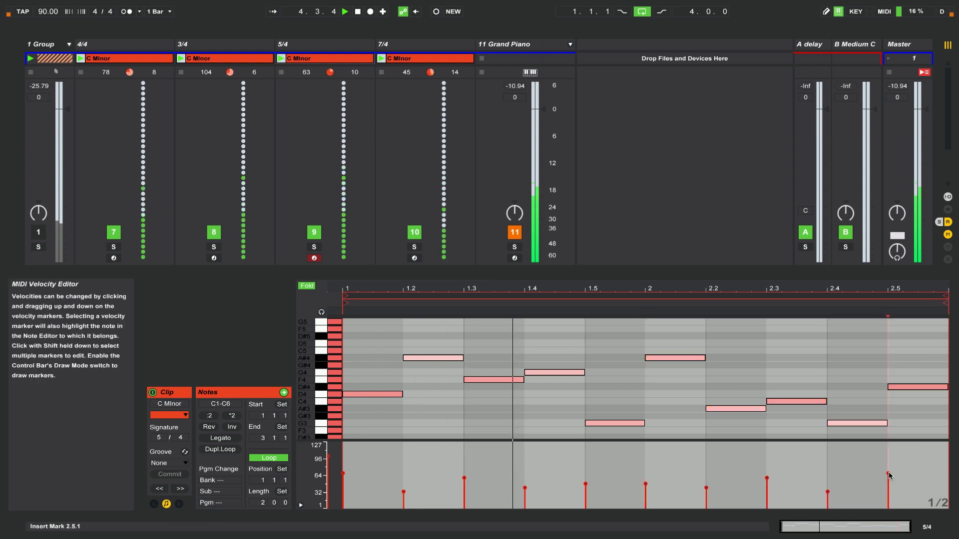
pyautogui.moveTo(888, 474); pyautogui.dragTo(888, 484)
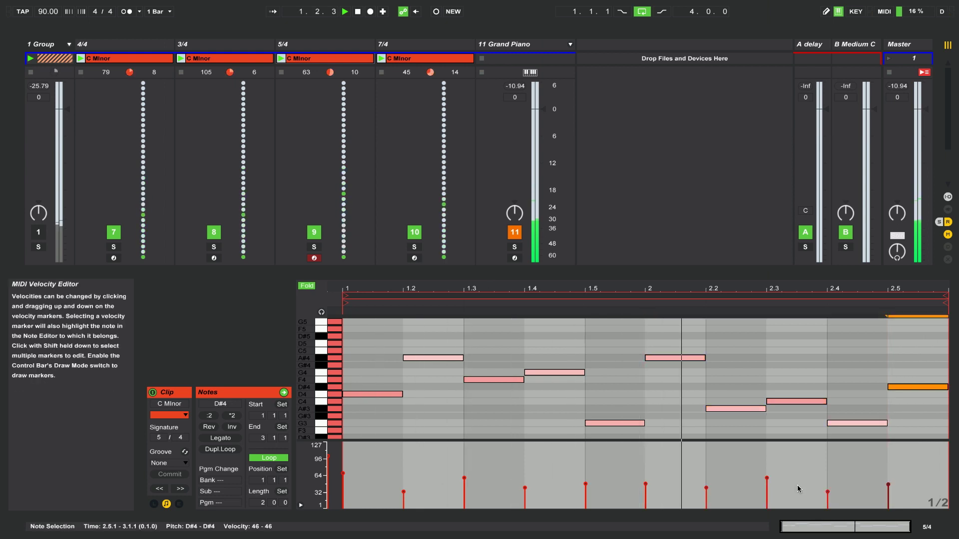
pyautogui.moveTo(645, 485); pyautogui.dragTo(645, 480)
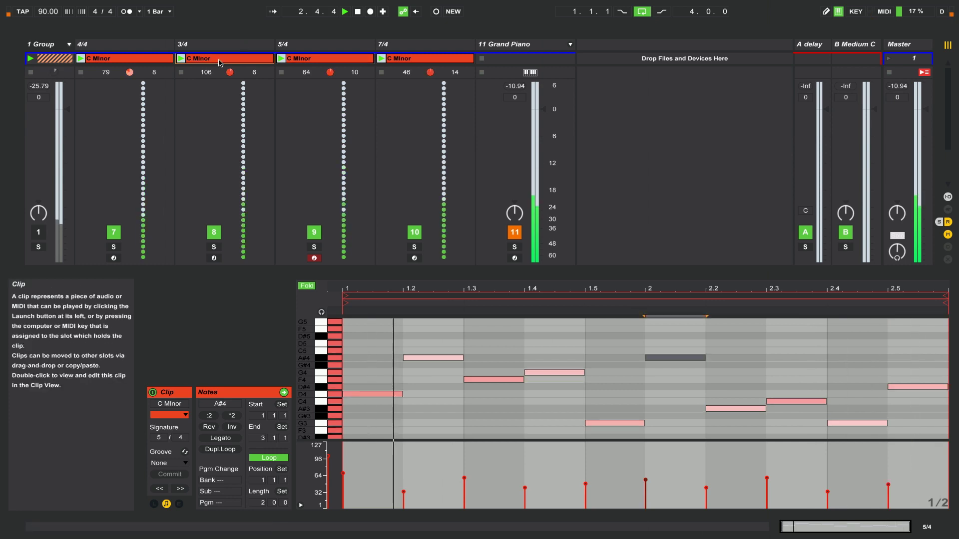
# Step: Open the 3/4 track's clip and duplicate its loop to four bars
pyautogui.click(220, 59)
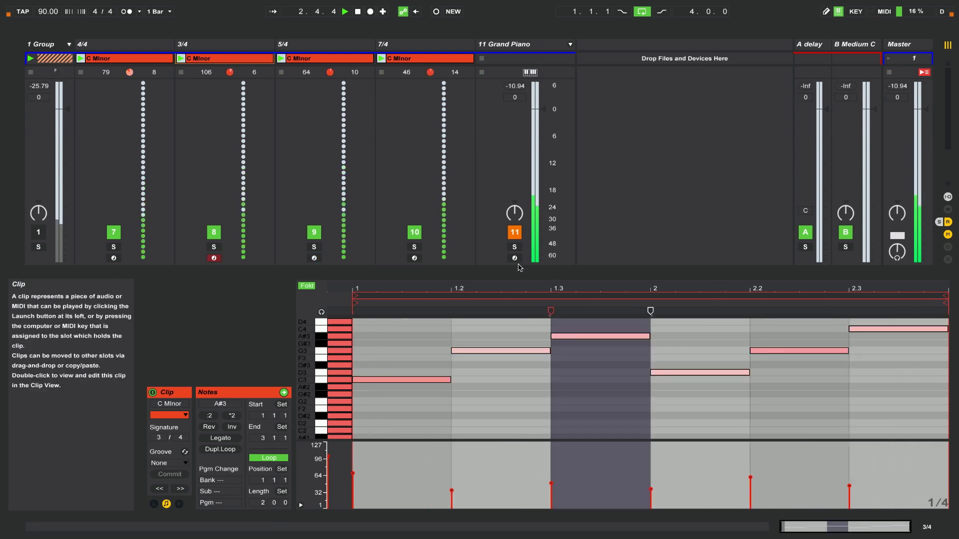
pyautogui.click(633, 294)
pyautogui.press('z')
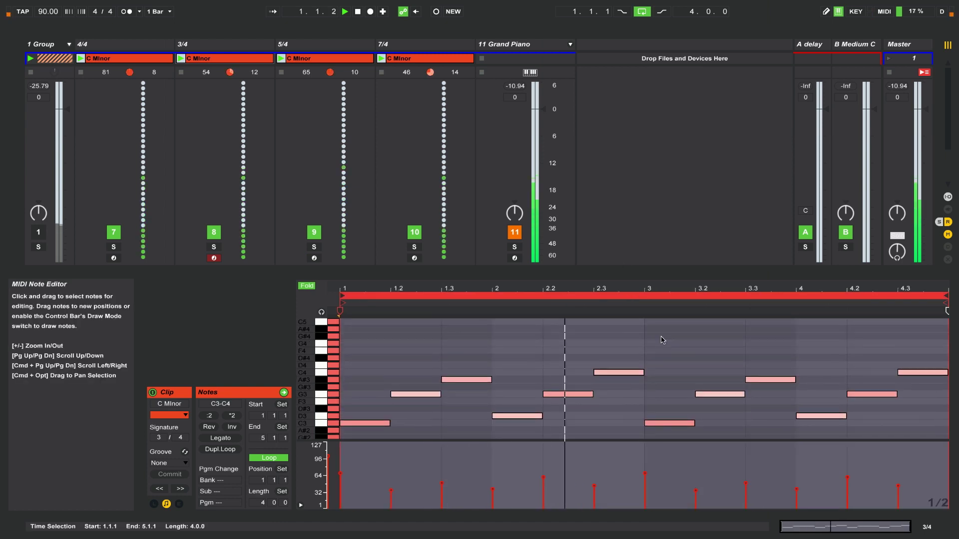
# Step: Invert all the notes in bars three and four of the 3/4 clip and lower their velocities slightly
pyautogui.moveTo(667, 349); pyautogui.dragTo(678, 421)
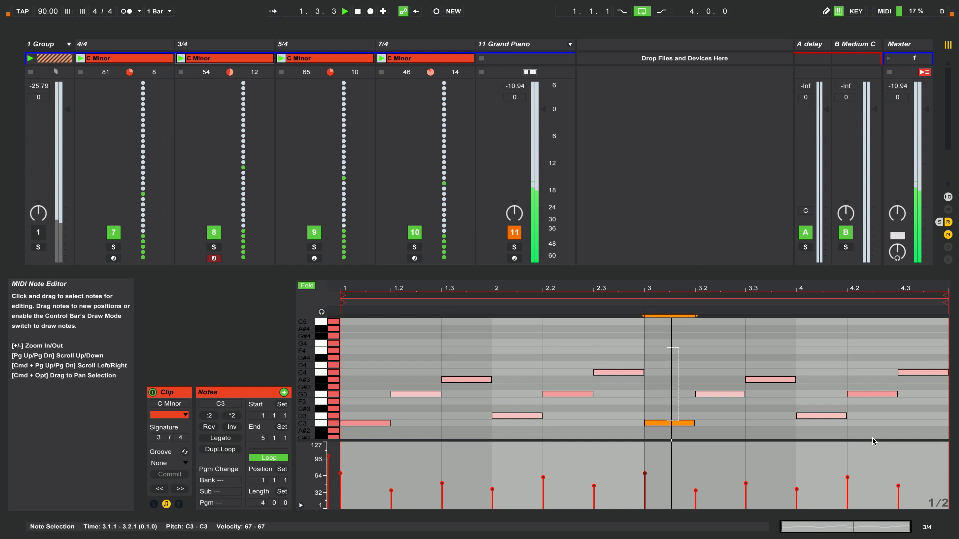
pyautogui.moveTo(872, 438); pyautogui.dragTo(936, 434)
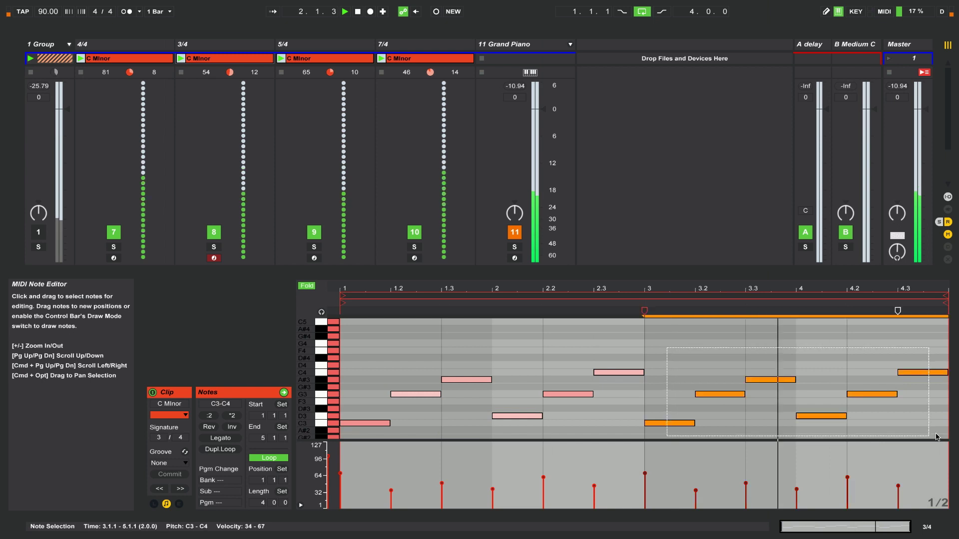
pyautogui.click(232, 428)
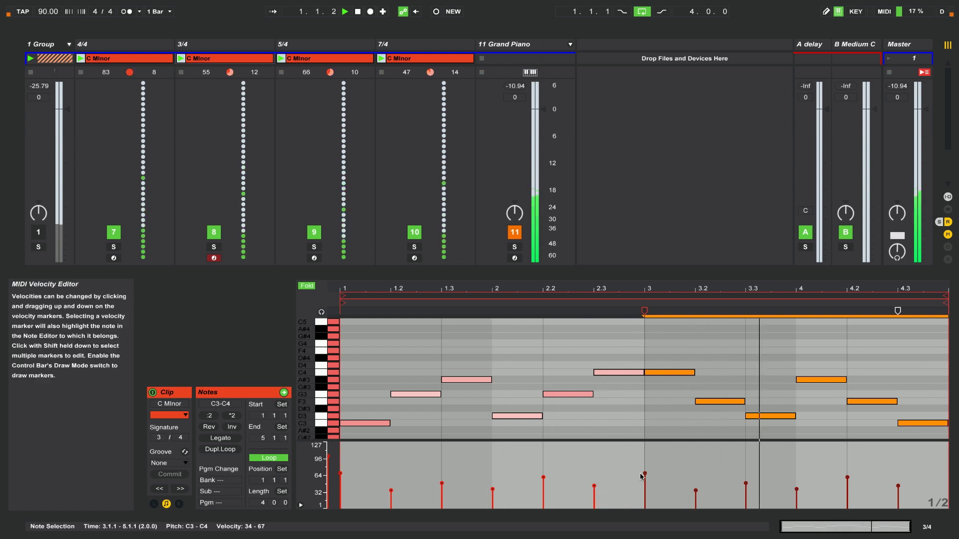
pyautogui.moveTo(645, 474); pyautogui.dragTo(645, 481)
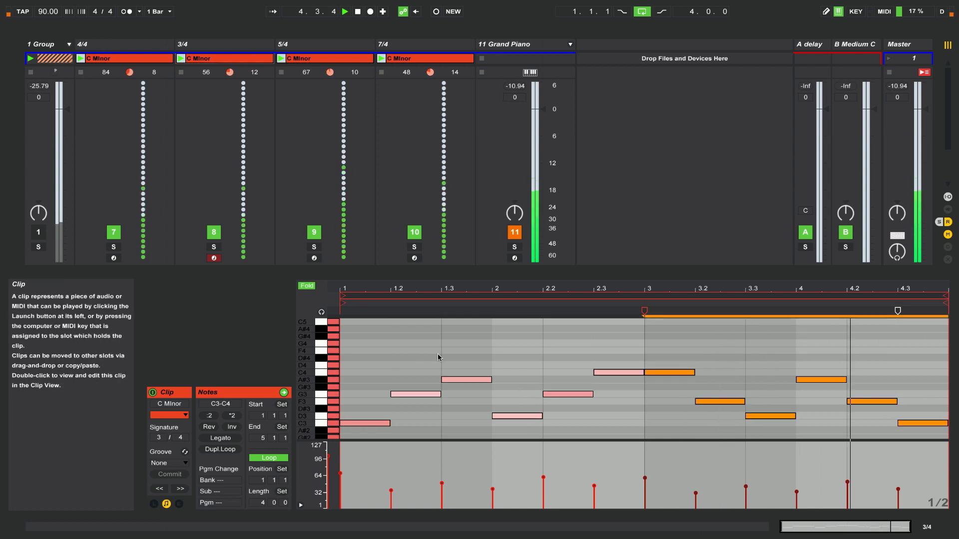
# Step: On a 1/8 grid, trim the starts of the 3/4 clip's notes at 1.3, 2.2, 3.1 and 3.3 to their offbeats
pyautogui.click(376, 365)
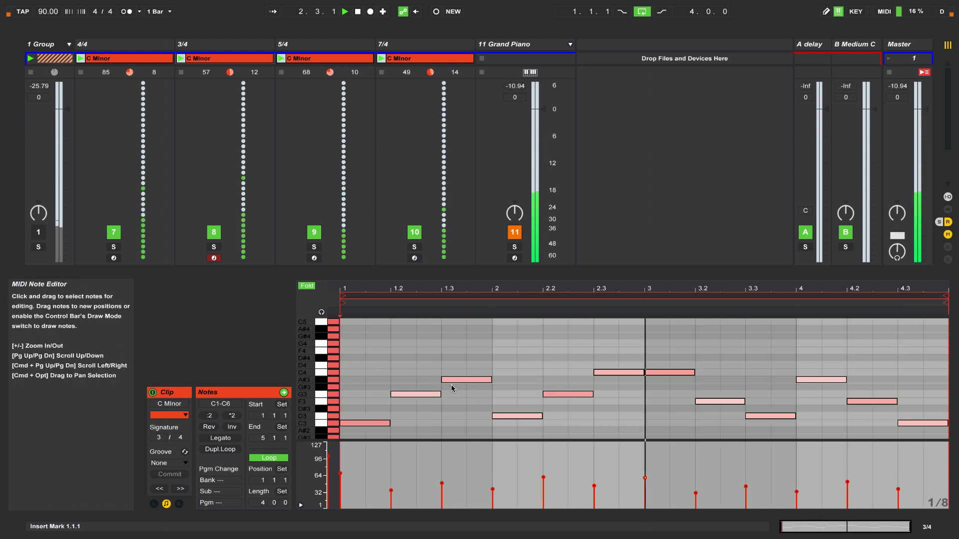
pyautogui.moveTo(443, 380); pyautogui.dragTo(472, 378)
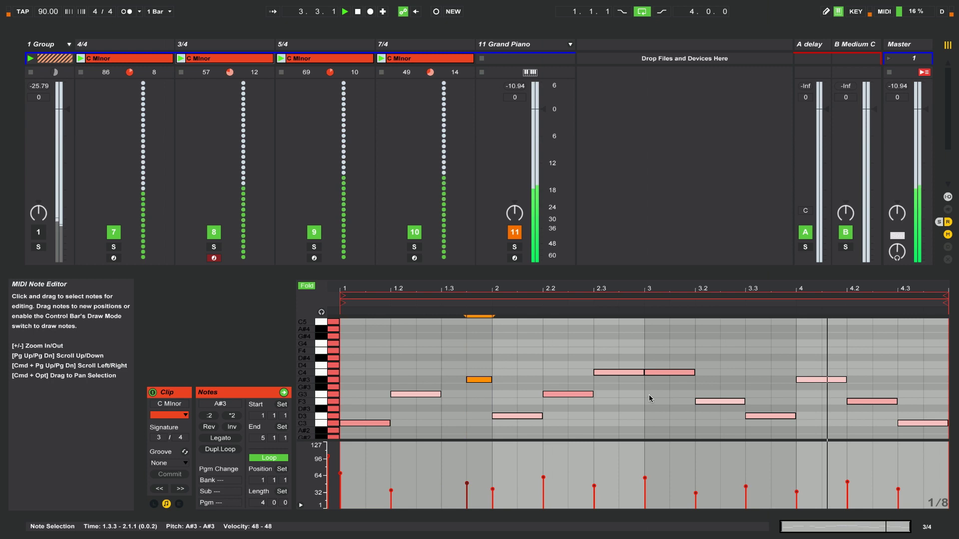
pyautogui.moveTo(545, 394); pyautogui.dragTo(569, 394)
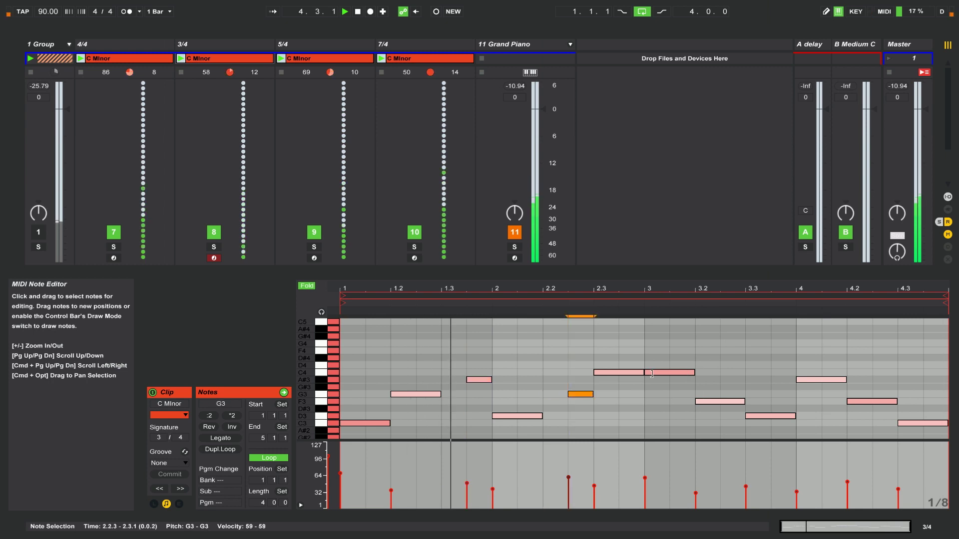
pyautogui.moveTo(652, 374); pyautogui.dragTo(671, 374)
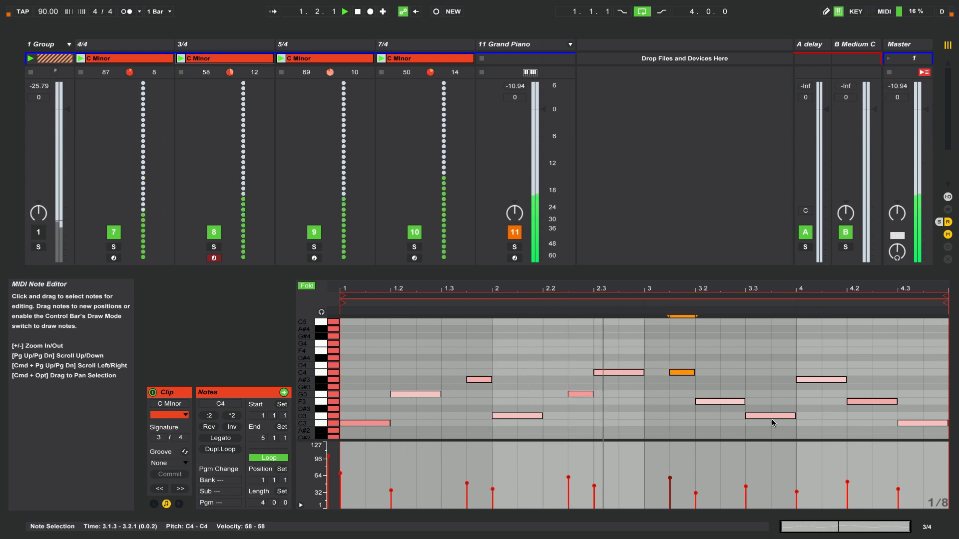
pyautogui.moveTo(748, 416); pyautogui.dragTo(769, 415)
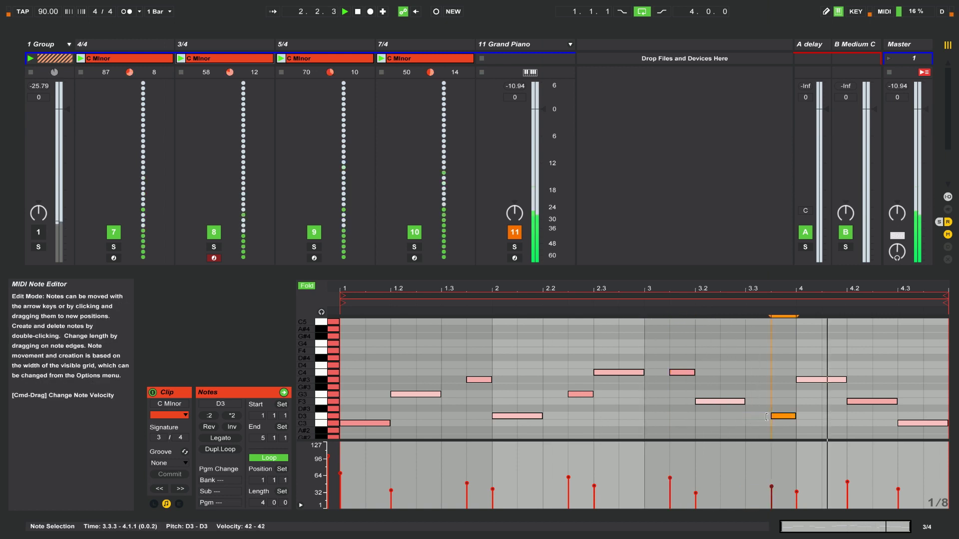
# Step: Trim the starts of the 3/4 clip's F3 at 4.2, D3 at 2.1 and G3 at 1.2 to their offbeats
pyautogui.click(849, 401)
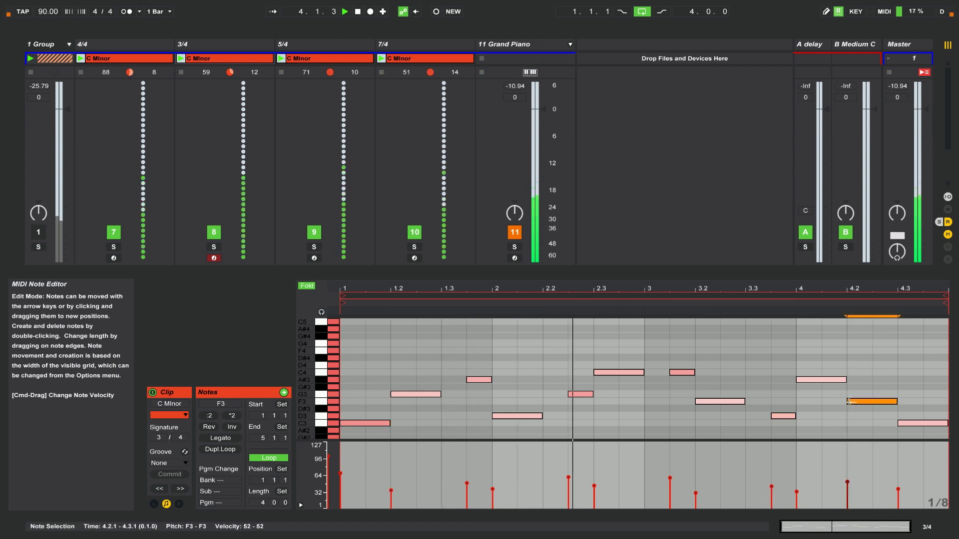
pyautogui.moveTo(872, 403); pyautogui.dragTo(872, 403)
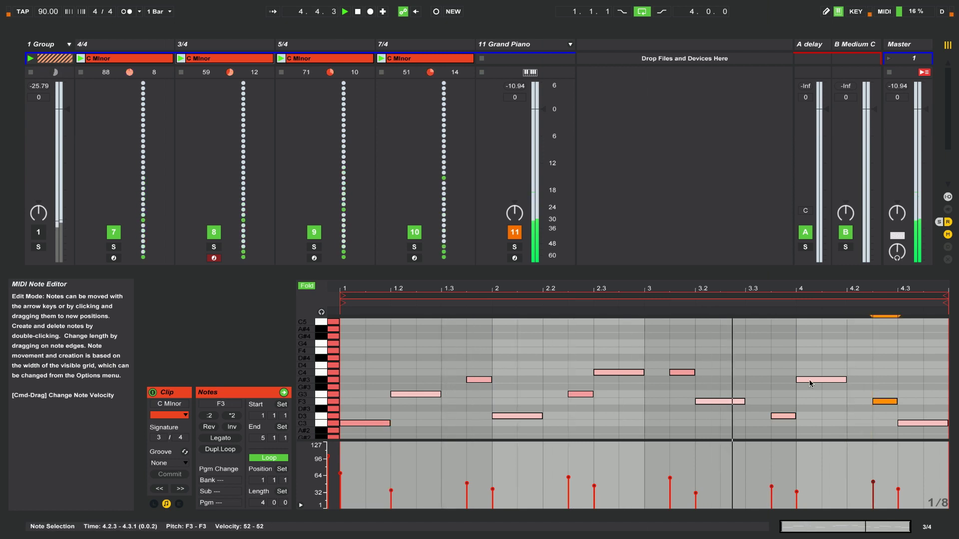
pyautogui.click(512, 417)
pyautogui.moveTo(512, 417); pyautogui.dragTo(538, 416)
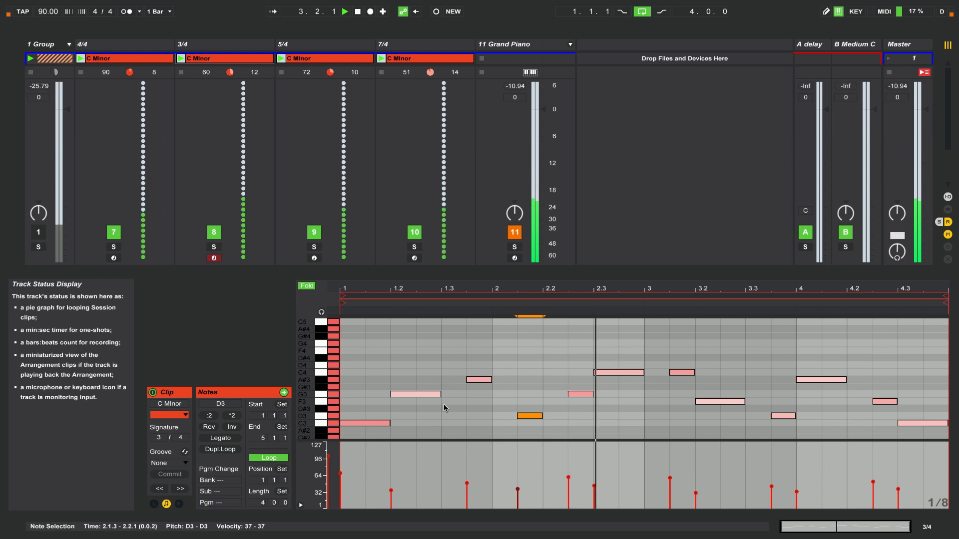
pyautogui.moveTo(388, 394); pyautogui.dragTo(423, 395)
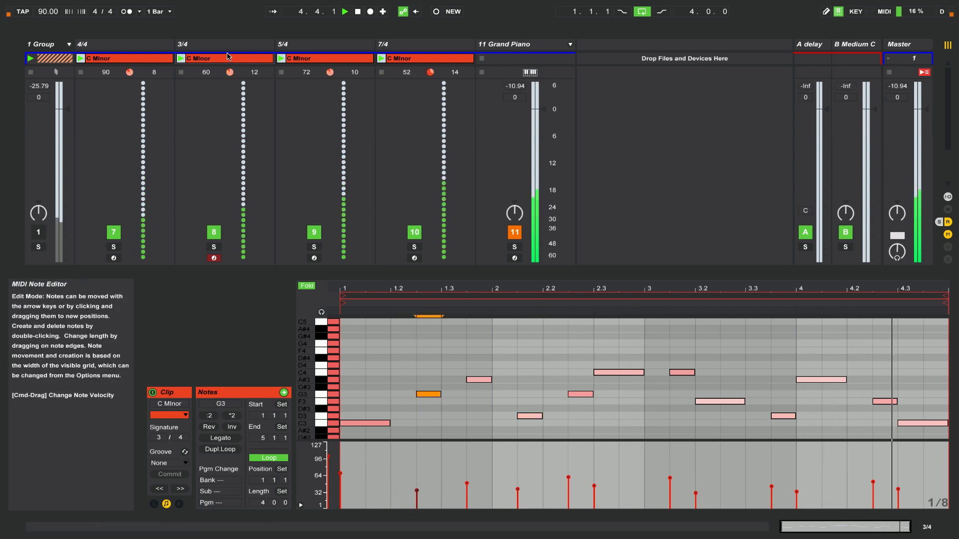
# Step: In the 5/4 clip, use a 1/8 grid to trim the starts of D4 at 1.1, F4 at 1.3 and G3 at 1.5 to their offbeats
pyautogui.click(338, 59)
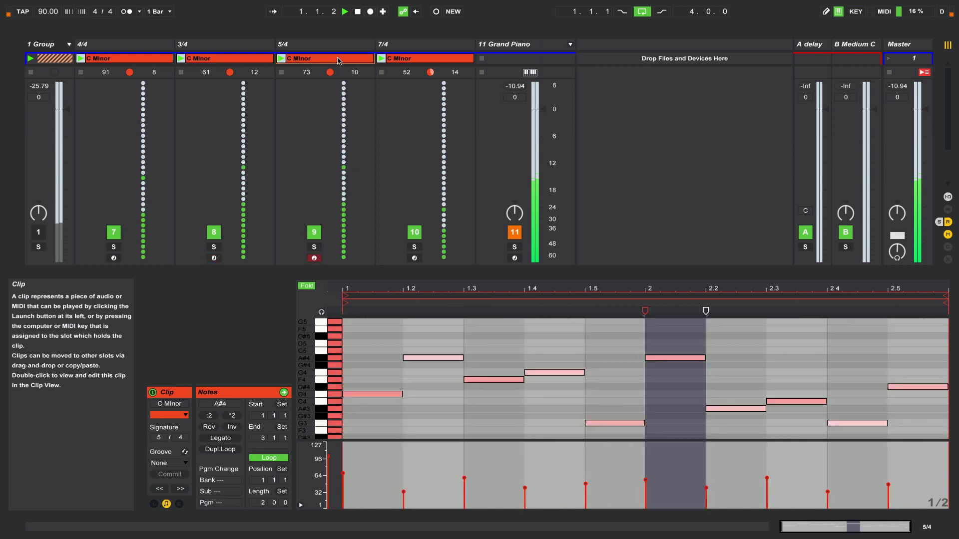
pyautogui.click(470, 344)
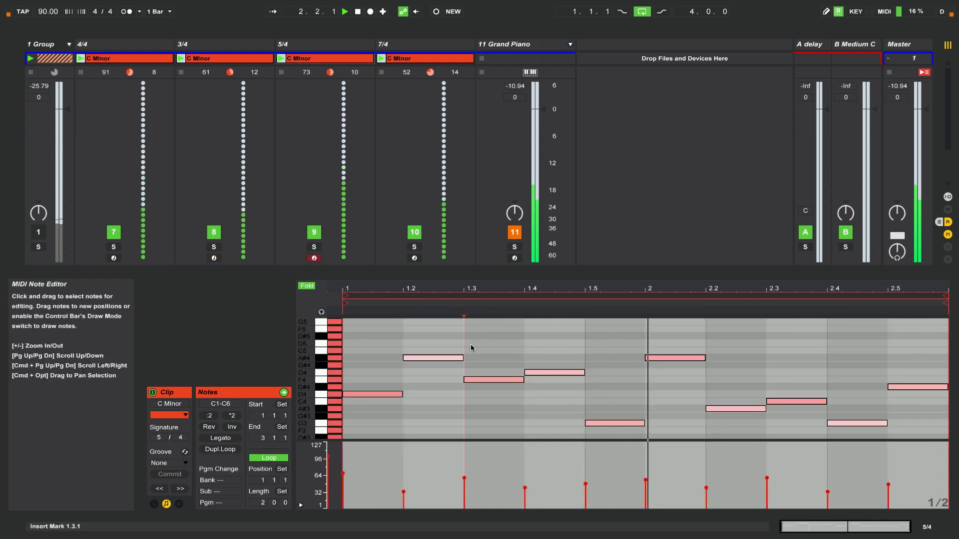
pyautogui.press('super+1')
pyautogui.press('super+1')
pyautogui.moveTo(343, 394); pyautogui.dragTo(374, 394)
pyautogui.click(508, 380)
pyautogui.moveTo(508, 380); pyautogui.dragTo(508, 383)
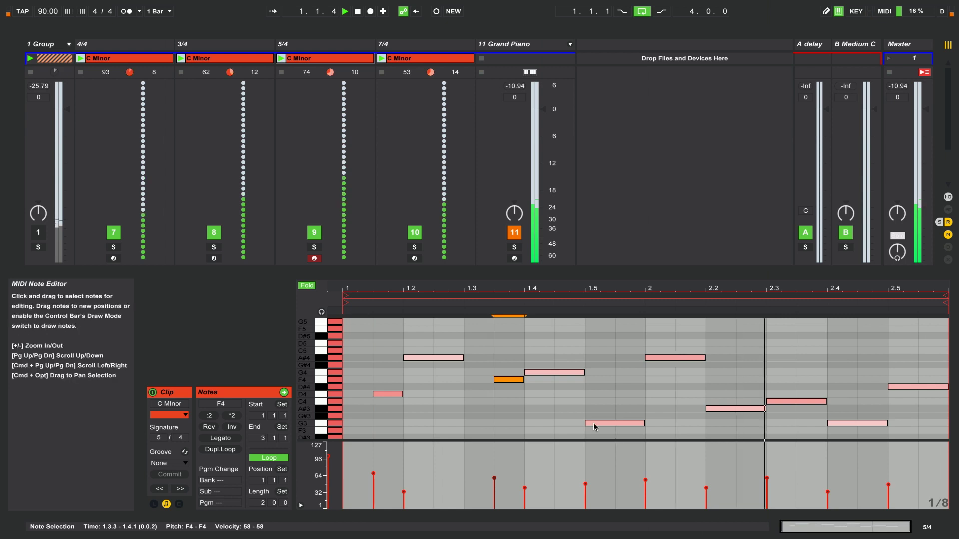
pyautogui.moveTo(587, 424); pyautogui.dragTo(621, 424)
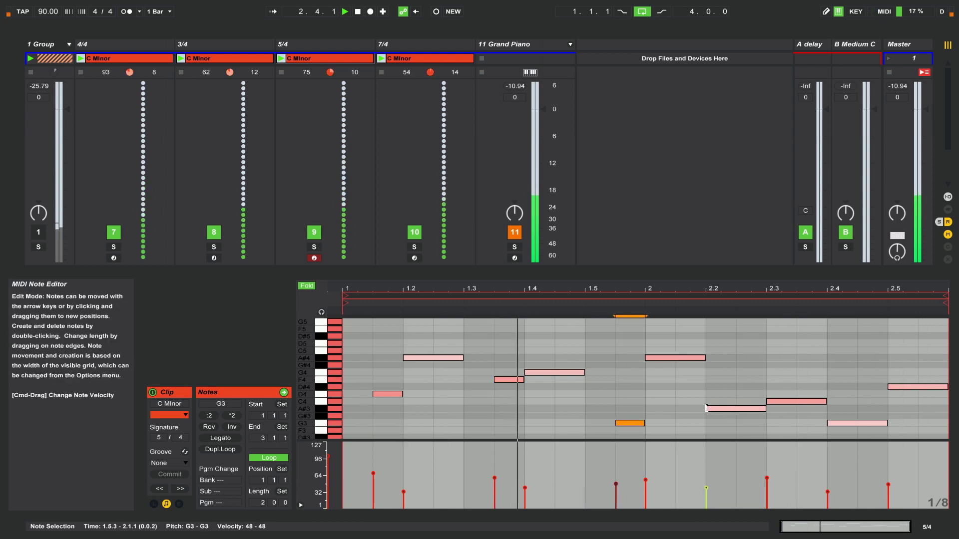
# Step: Trim the starts of the 5/4 clip's A#3 at 2.2, C4 at 2.3 and D#4 at 2.5 to their offbeats
pyautogui.click(734, 409)
pyautogui.moveTo(734, 412); pyautogui.dragTo(737, 410)
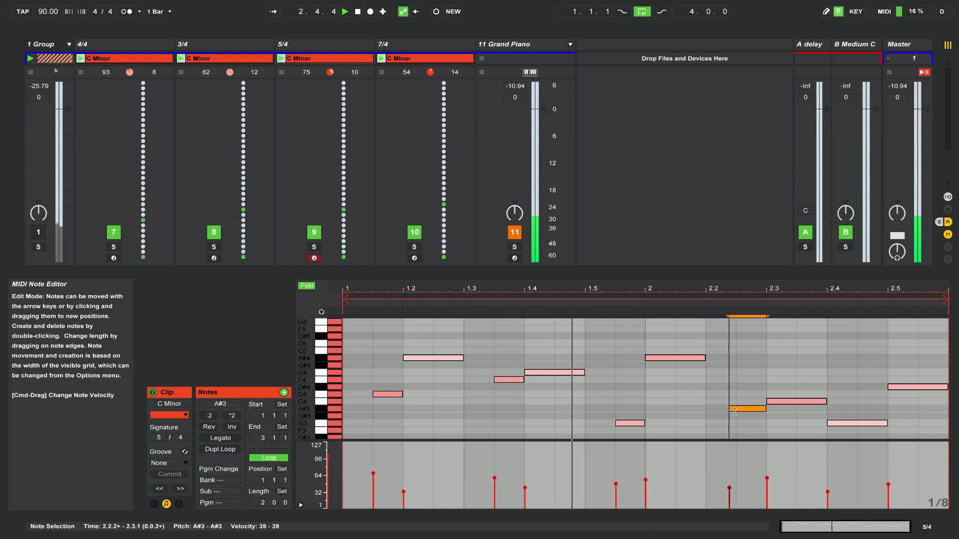
pyautogui.click(768, 400)
pyautogui.moveTo(769, 400); pyautogui.dragTo(803, 408)
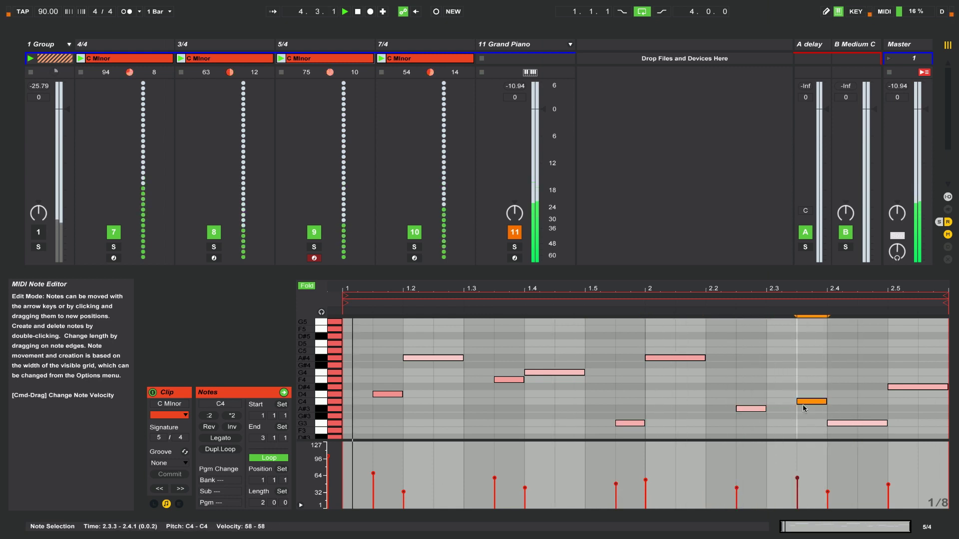
pyautogui.click(890, 387)
pyautogui.moveTo(890, 387); pyautogui.dragTo(919, 389)
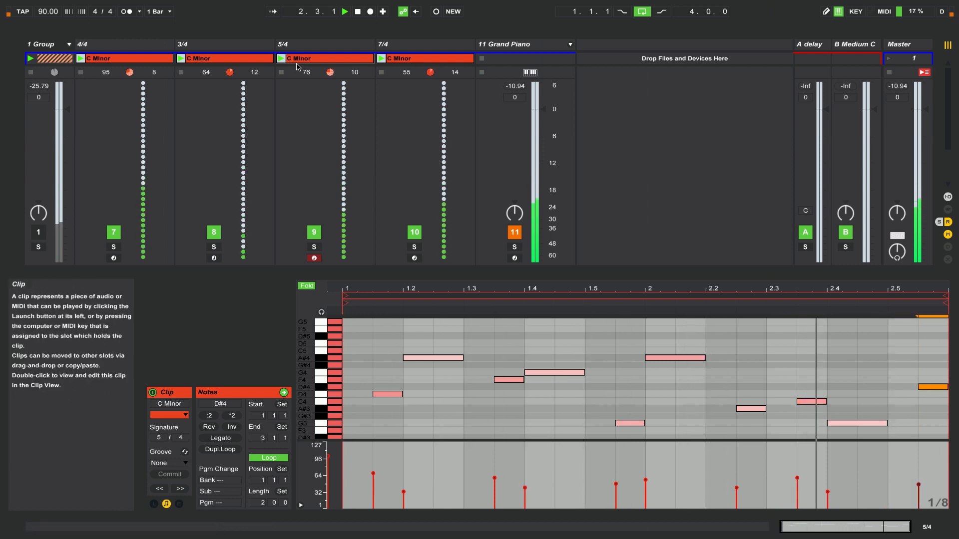
# Step: In the 7/4 clip, use a 1/8 grid to trim the starts of the notes at 1.1, 1.4, 1.6, 1.7 and 2.1 to their offbeats
pyautogui.click(409, 59)
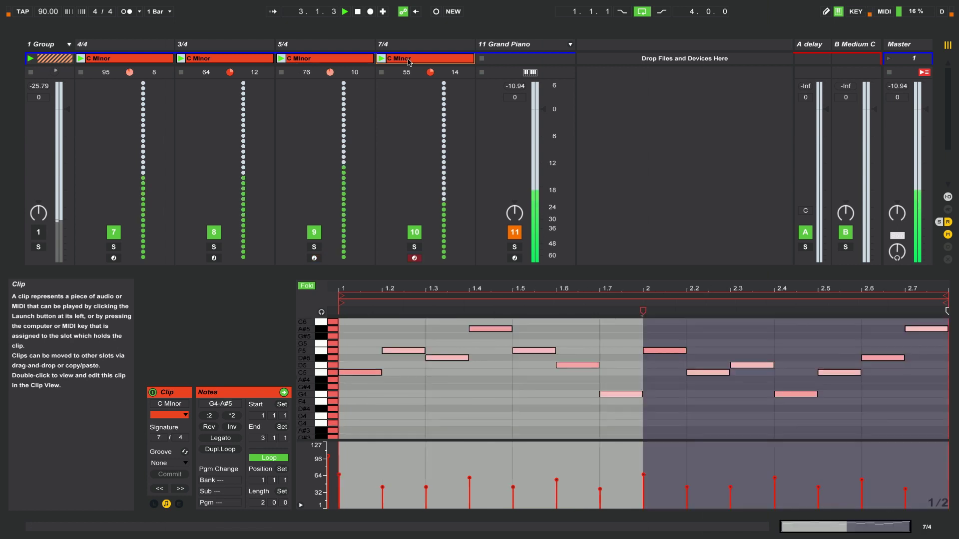
pyautogui.click(465, 294)
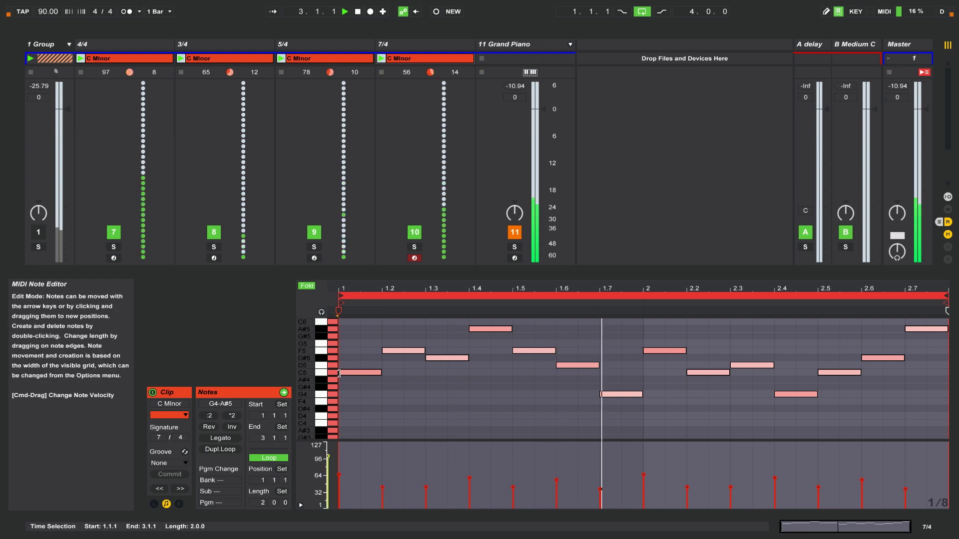
pyautogui.moveTo(340, 372); pyautogui.dragTo(360, 373)
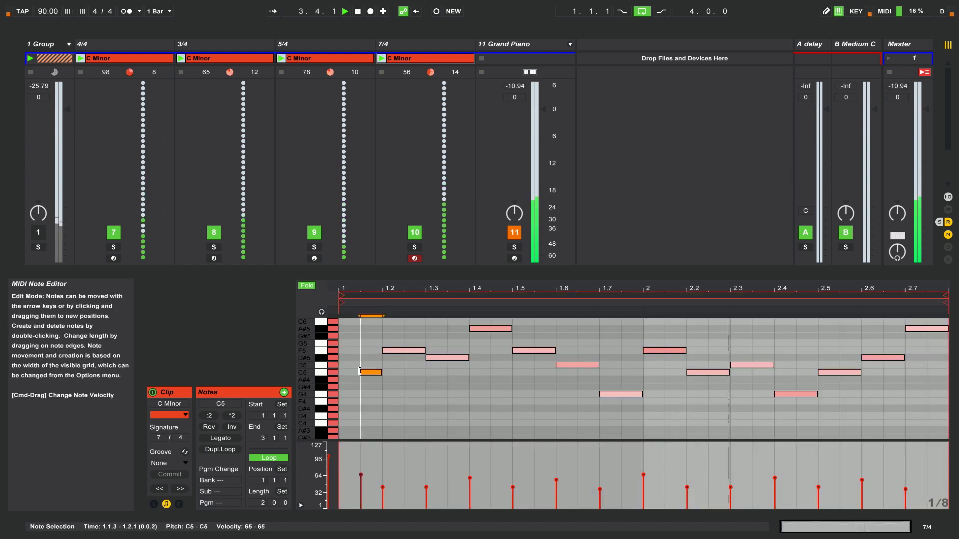
pyautogui.moveTo(644, 351); pyautogui.dragTo(666, 351)
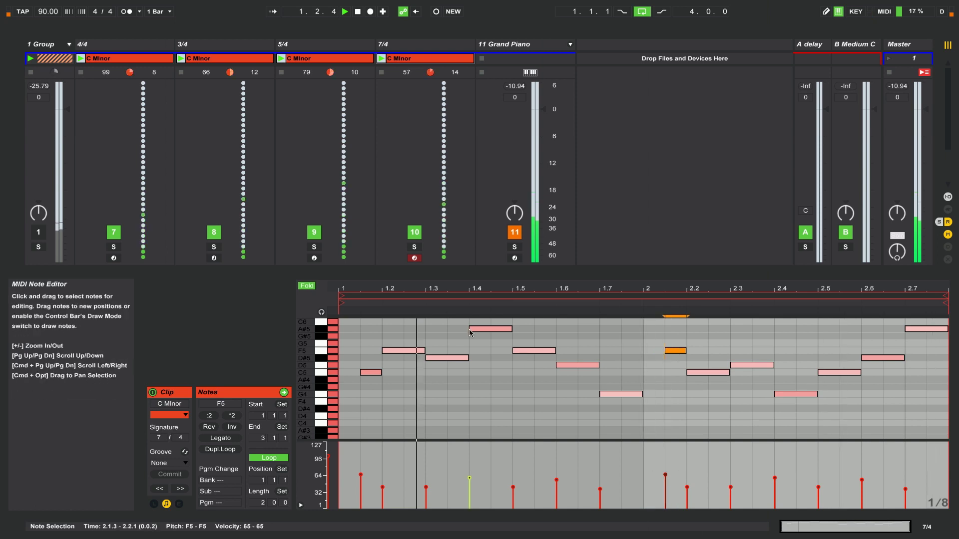
pyautogui.moveTo(469, 330); pyautogui.dragTo(493, 331)
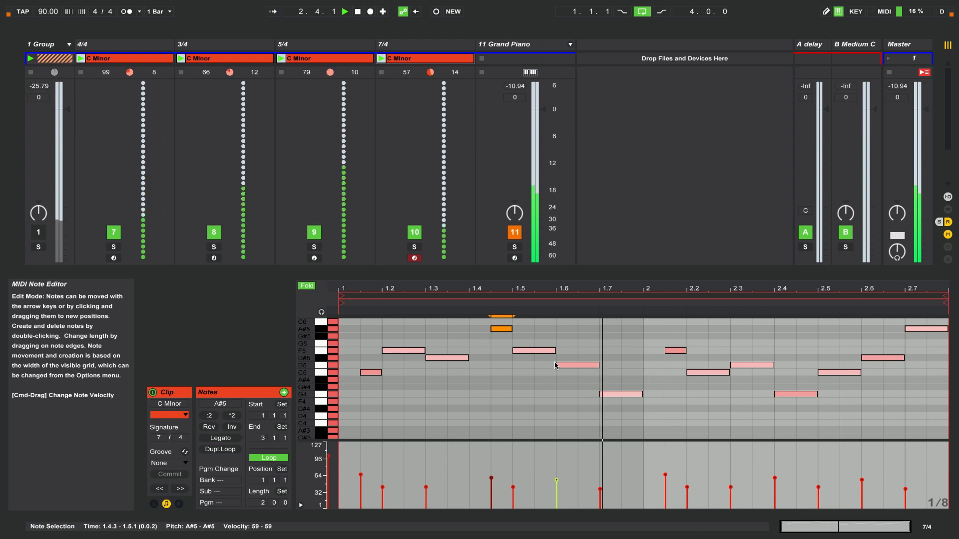
pyautogui.moveTo(557, 365); pyautogui.dragTo(578, 365)
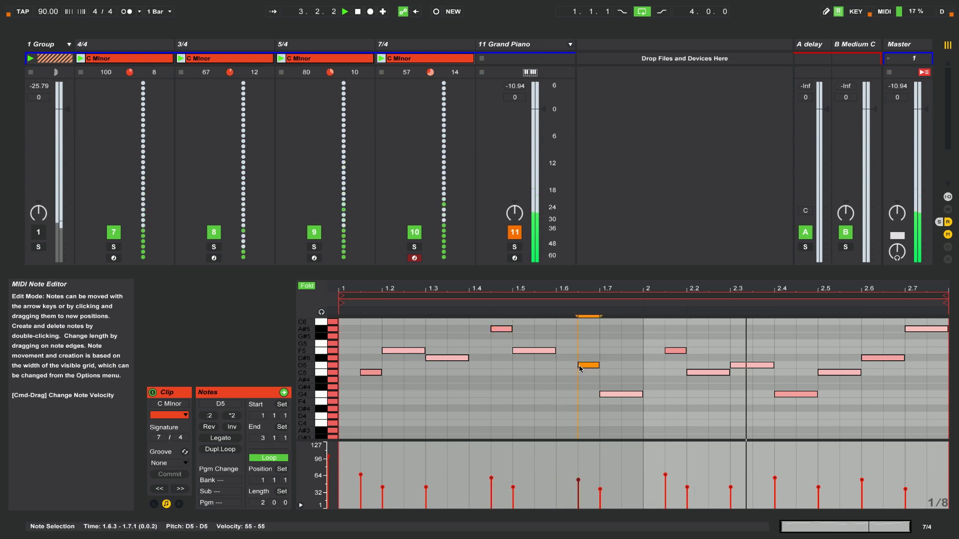
pyautogui.moveTo(601, 395); pyautogui.dragTo(620, 394)
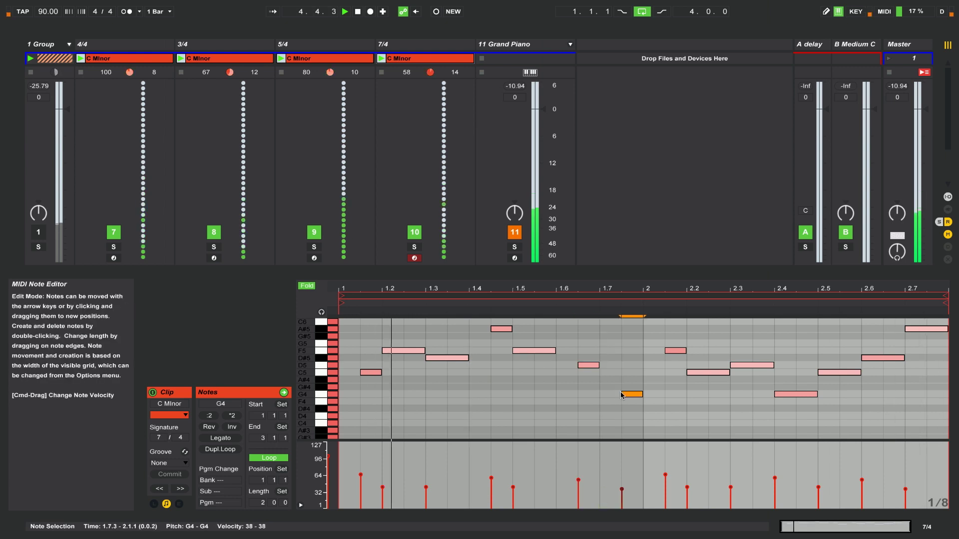
# Step: Trim the starts of the 7/4 clip's notes at 2.2, 2.4, 2.5, 2.6 and 2.7 to their offbeats
pyautogui.moveTo(689, 373); pyautogui.dragTo(707, 374)
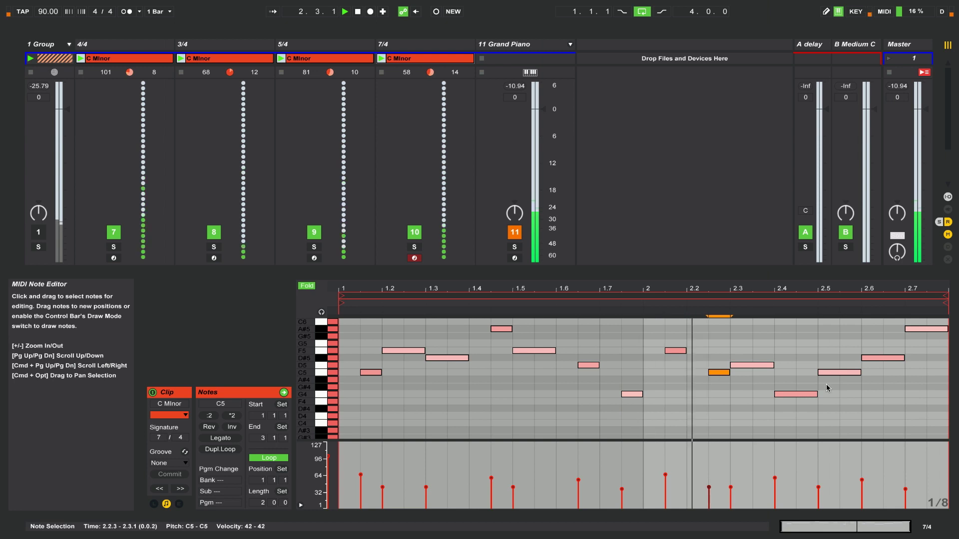
pyautogui.moveTo(818, 372); pyautogui.dragTo(845, 378)
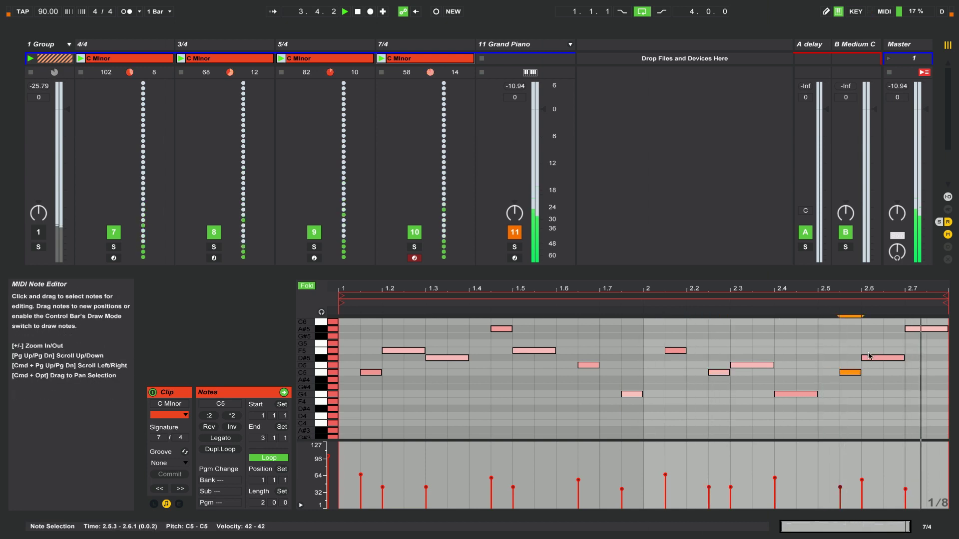
pyautogui.moveTo(869, 357); pyautogui.dragTo(883, 358)
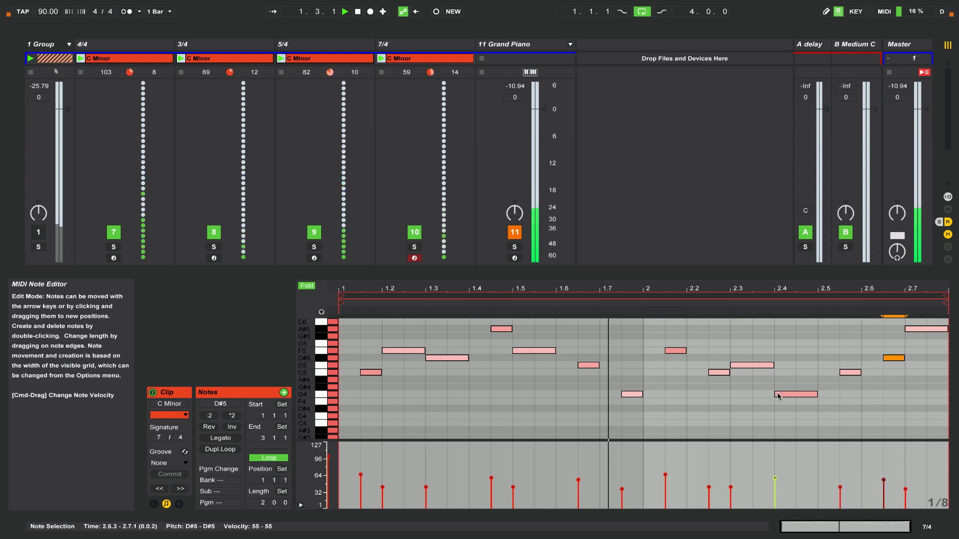
pyautogui.moveTo(775, 394); pyautogui.dragTo(803, 395)
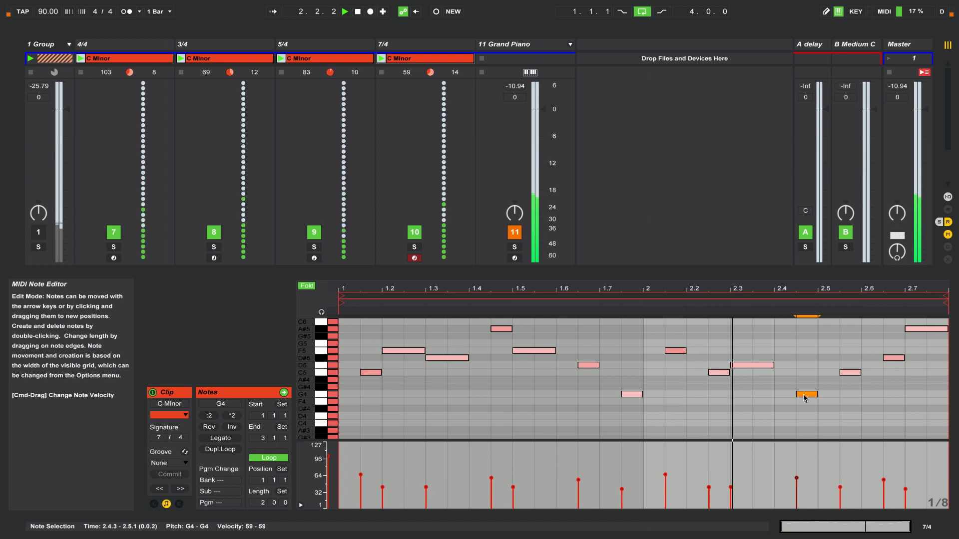
pyautogui.click(934, 329)
pyautogui.moveTo(934, 329); pyautogui.dragTo(934, 333)
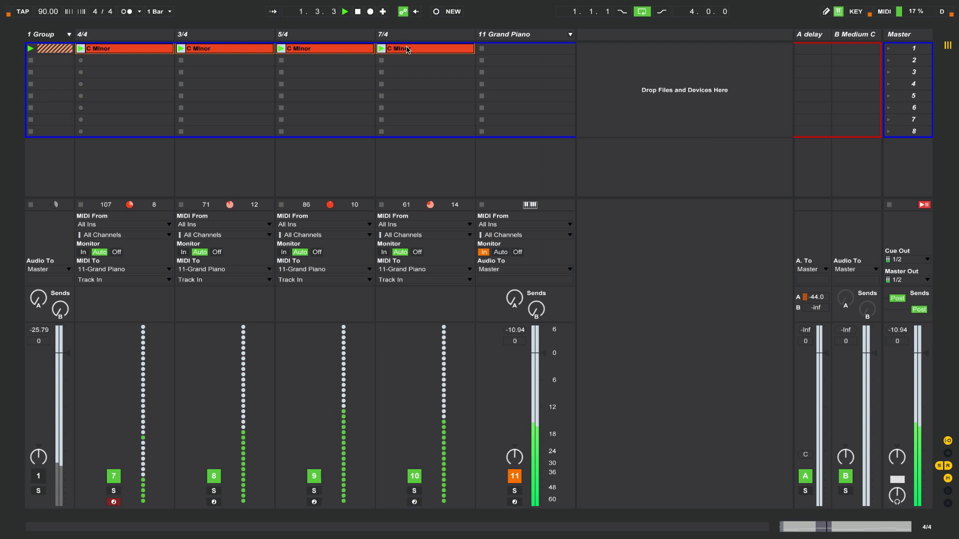
# Step: Copy all four C Minor clips from the Session View into the Arrangement View, starting at bar 1 on their own tracks
pyautogui.press('Tab')
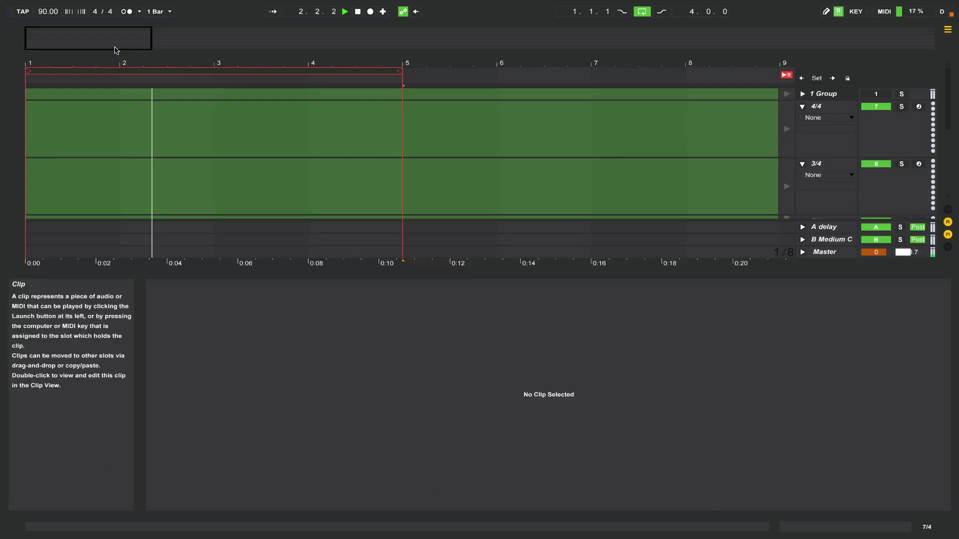
pyautogui.moveTo(107, 87); pyautogui.dragTo(26, 139)
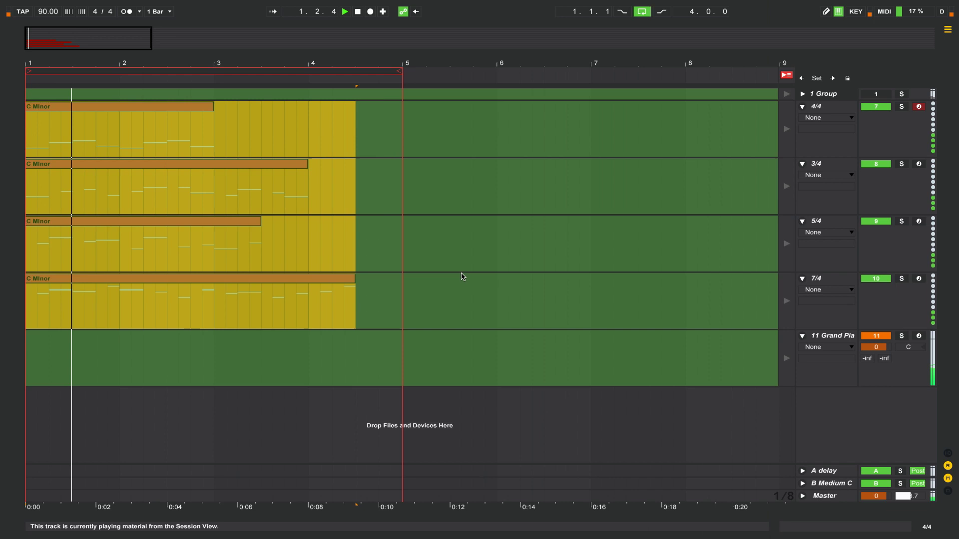
pyautogui.doubleClick(463, 272)
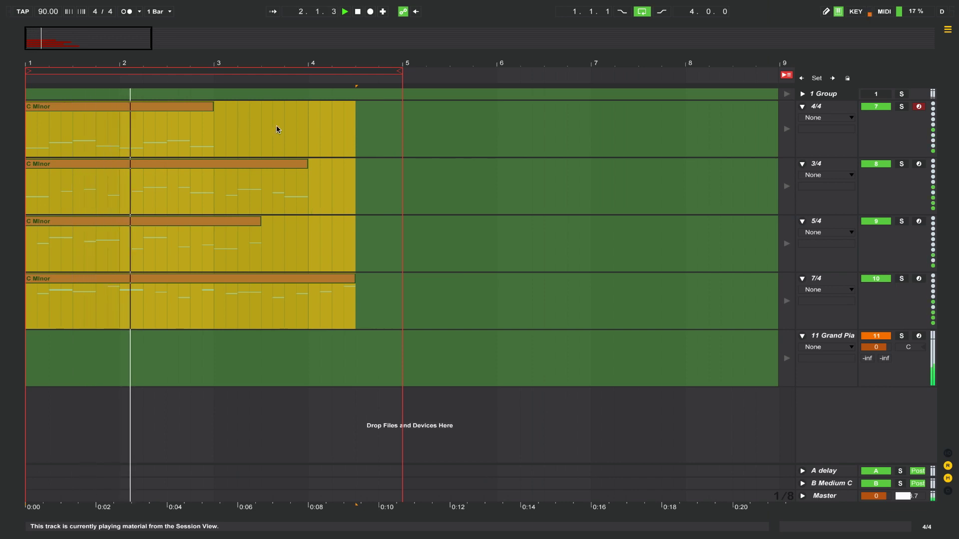
# Step: Extend the looped 4/4 and 3/4 clips in the arrangement so that both end at bar 25
pyautogui.click(149, 107)
pyautogui.press('-')
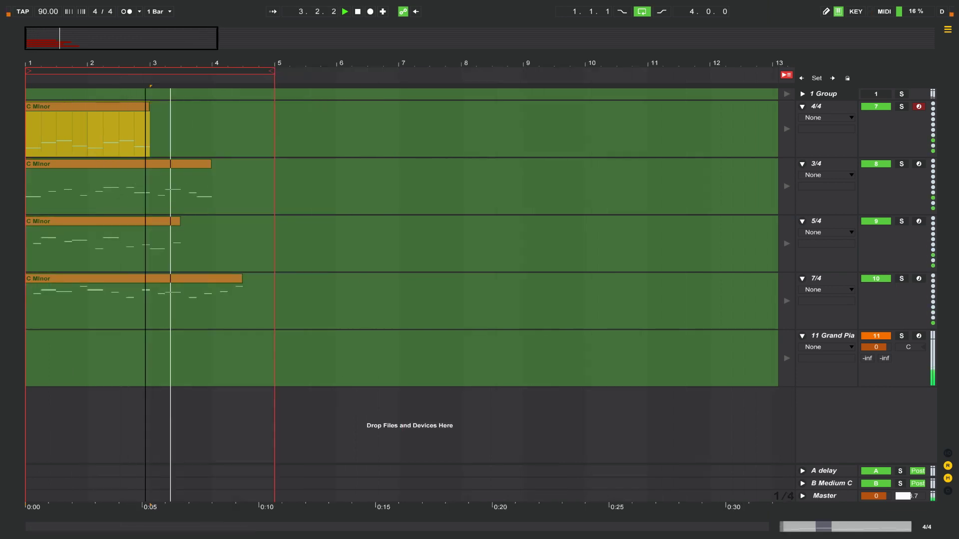
pyautogui.press('-')
pyautogui.press('-')
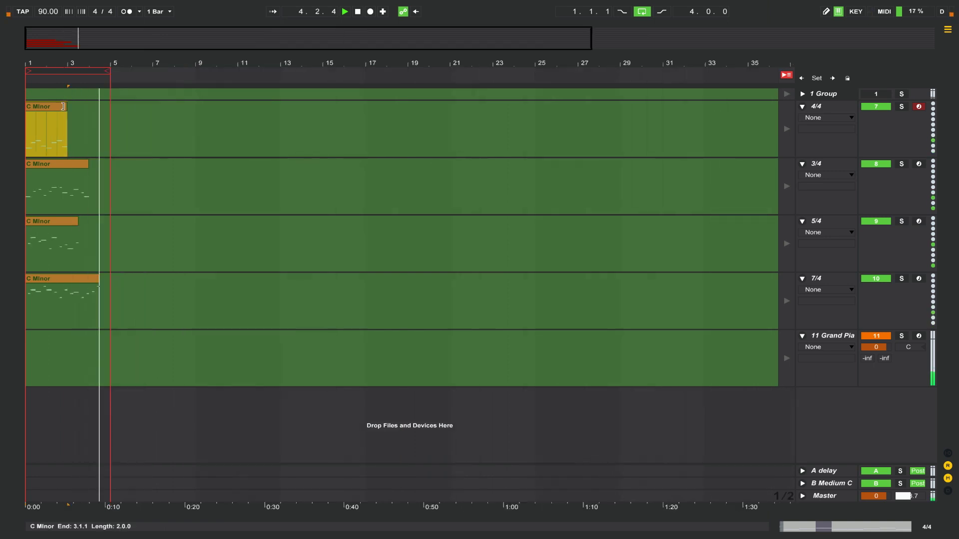
pyautogui.click(531, 145)
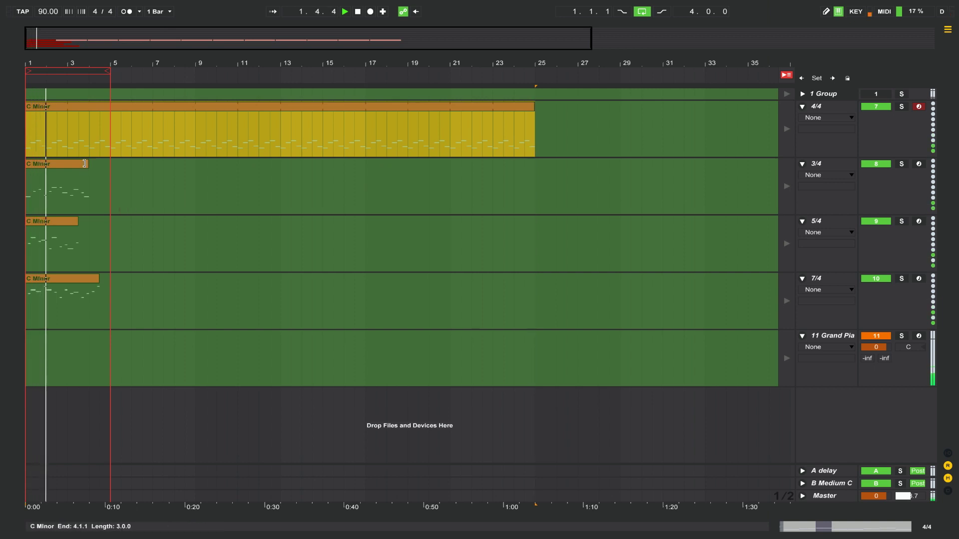
pyautogui.moveTo(85, 163); pyautogui.dragTo(532, 180)
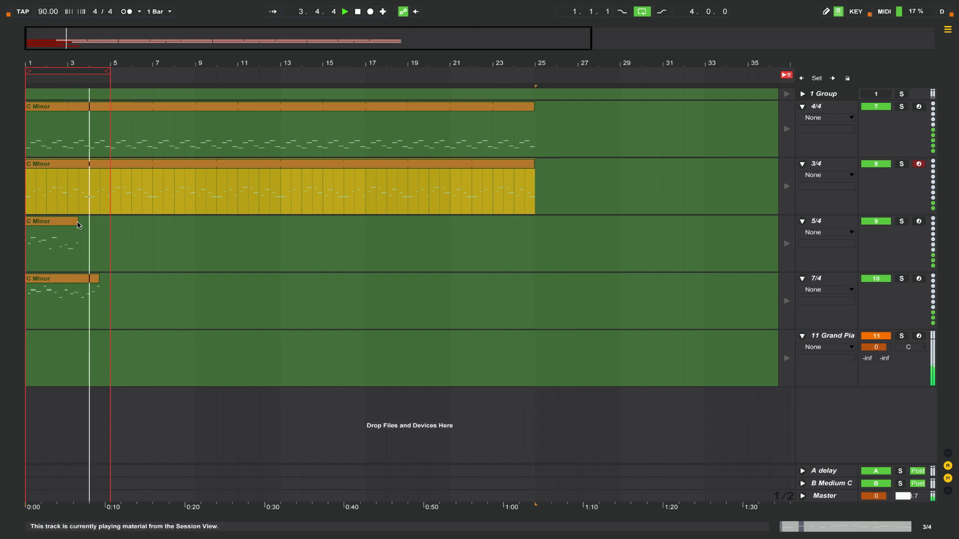
# Step: Extend the looped 5/4 clip in the arrangement to bar 25 and the looped 7/4 clip about half a bar past it
pyautogui.press('Down')
pyautogui.moveTo(570, 259); pyautogui.dragTo(531, 251)
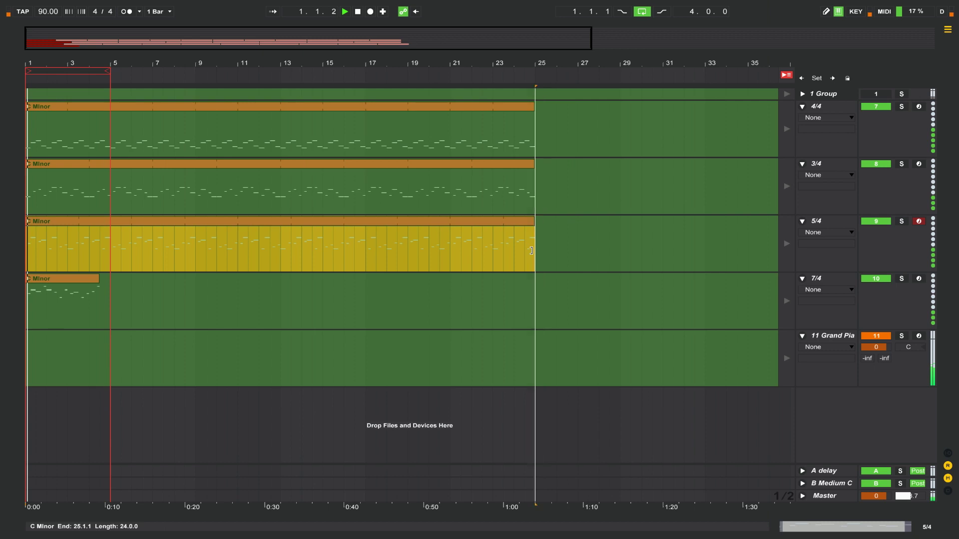
pyautogui.click(60, 283)
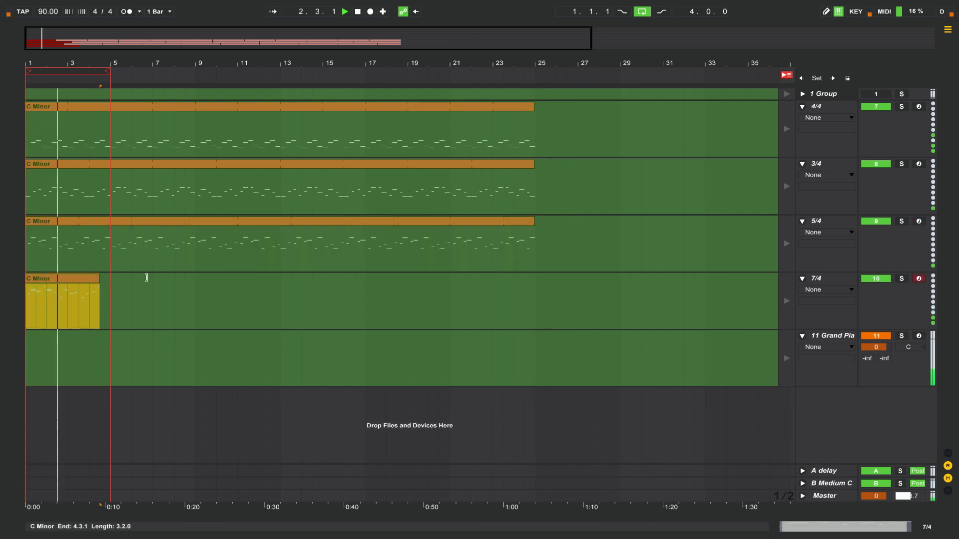
pyautogui.moveTo(517, 298)
pyautogui.mouseDown()
pyautogui.moveTo(479, 297)
pyautogui.moveTo(535, 296)
pyautogui.mouseUp()
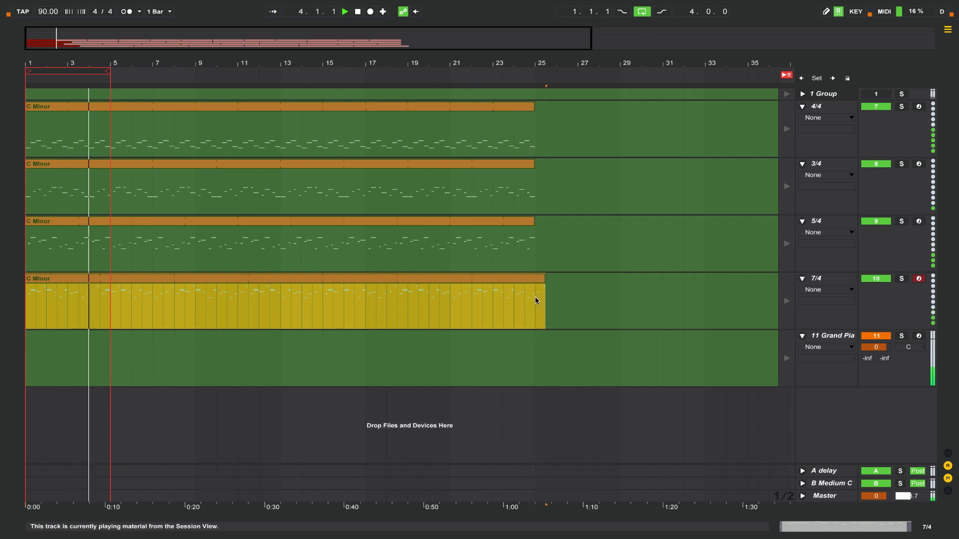
# Step: Loop the arrangement for 24 bars from bar 1 and switch all tracks from Session clips back to arrangement playback
pyautogui.hotkey('ctrl', 'l')
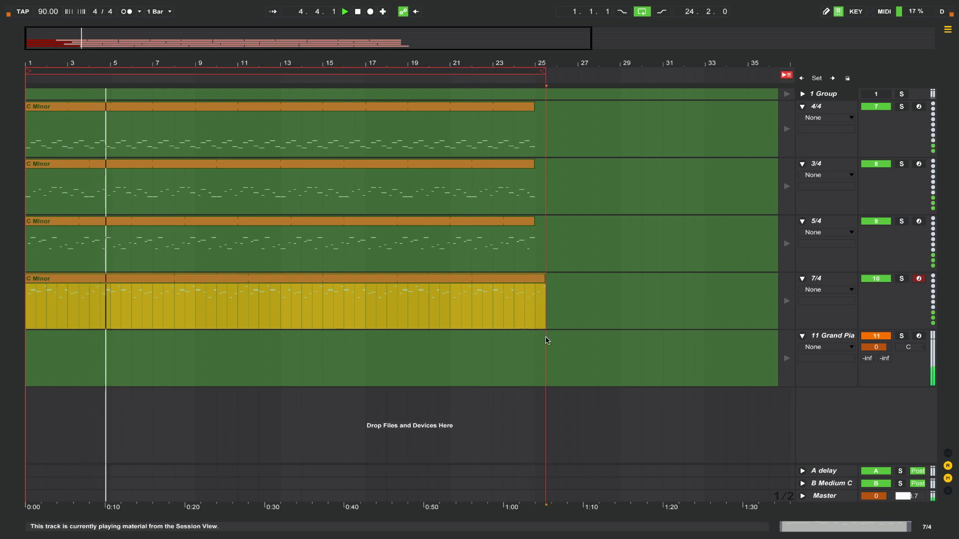
pyautogui.click(787, 76)
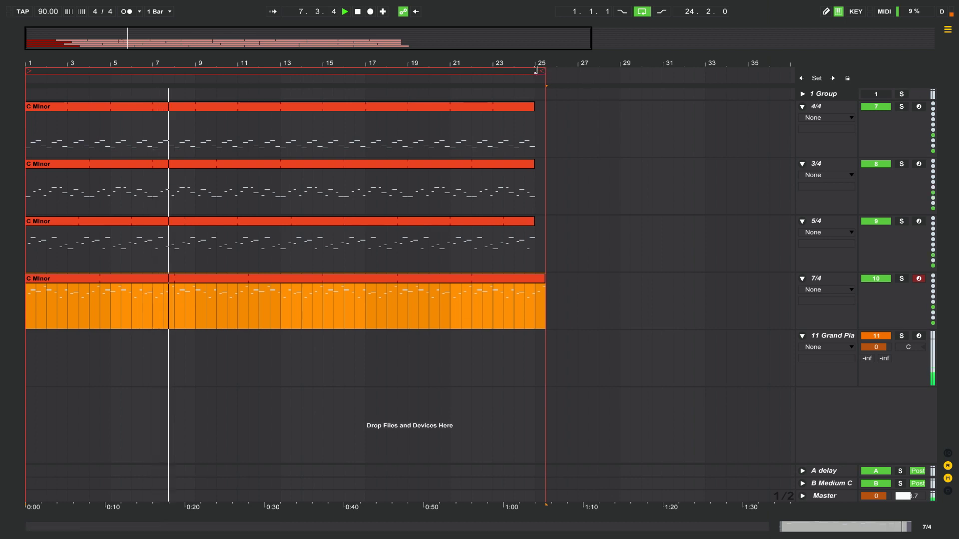
pyautogui.moveTo(535, 70); pyautogui.dragTo(524, 70)
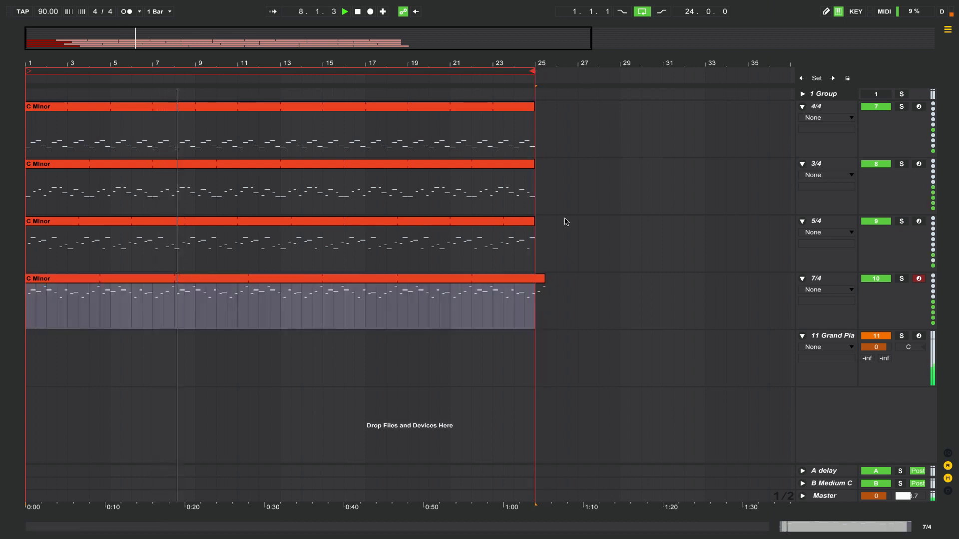
# Step: Trim the end of the 7/4 clip back to bar 25, in line with the other three clips
pyautogui.click(533, 277)
pyautogui.moveTo(533, 277); pyautogui.dragTo(534, 277)
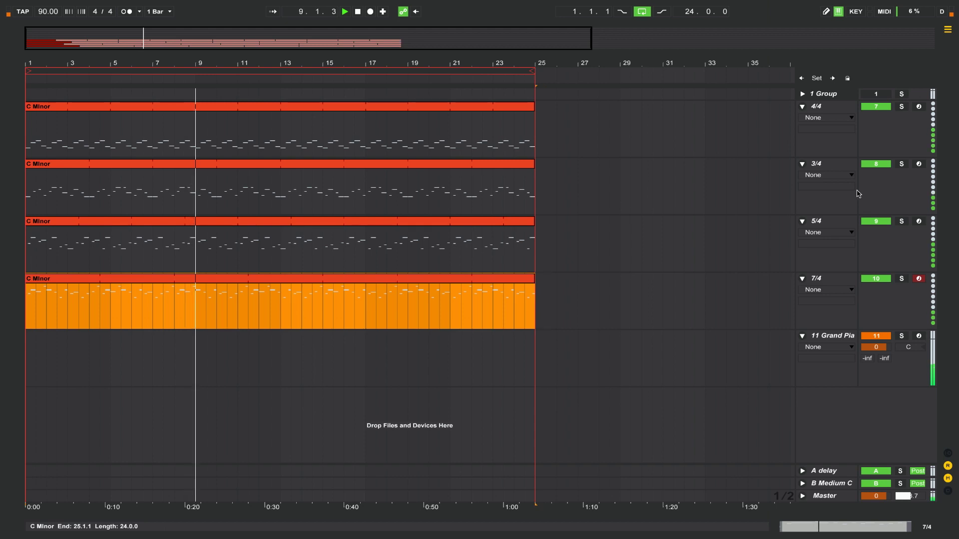